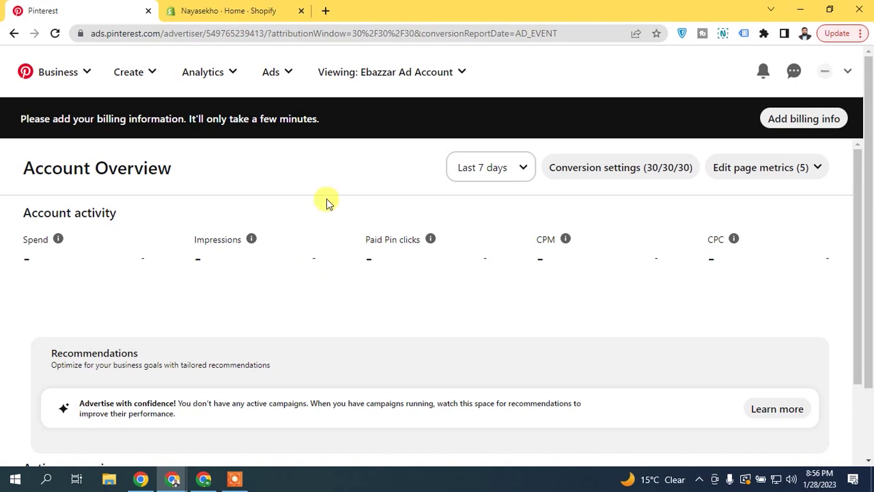
Start a new ad campaign from scratch, discarding the saved draft, and continue to the ad group details.
left_click(286, 83)
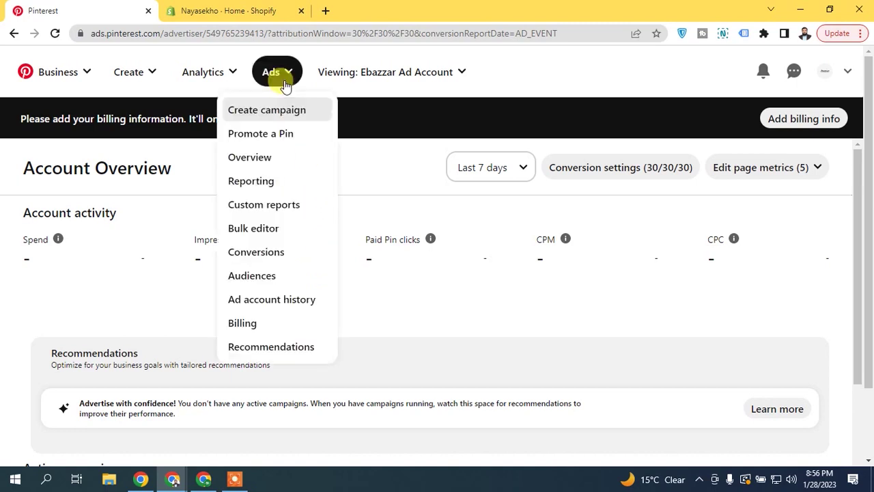
left_click(275, 117)
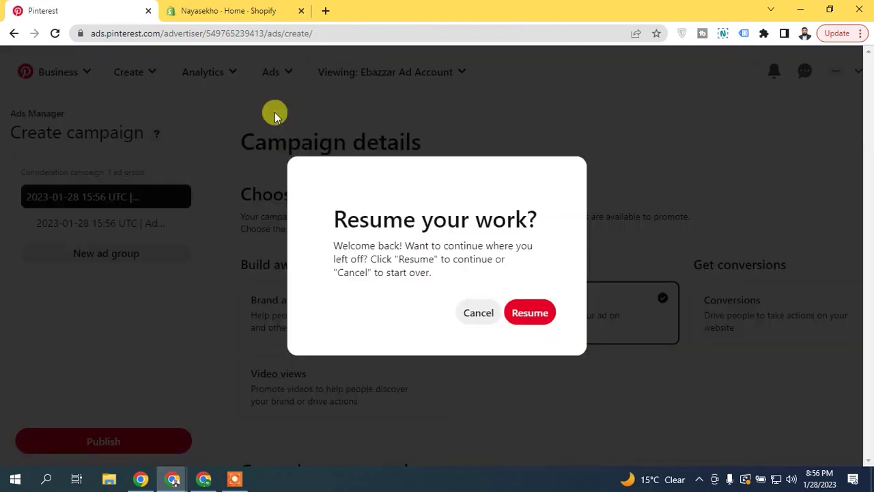
left_click(478, 313)
left_click_drag(870, 205, 858, 414)
left_click(270, 367)
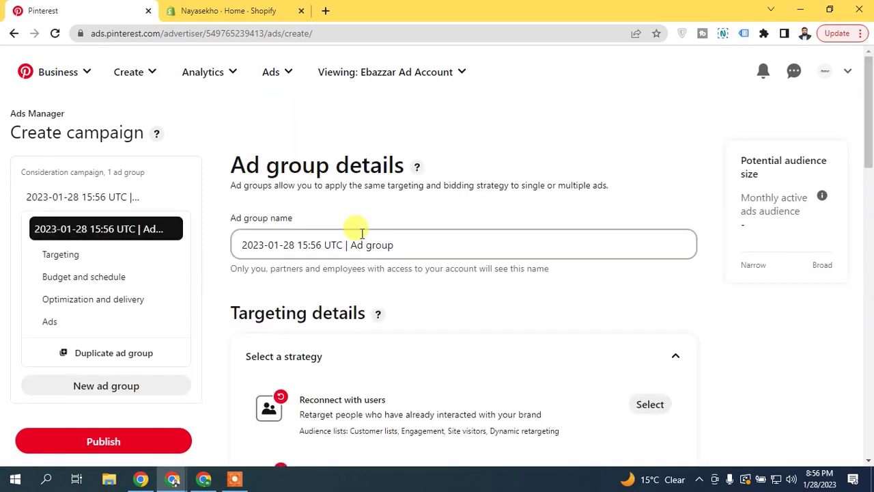
Choose the "Reconnect with users" targeting strategy and review its audience list and interest options.
left_click_drag(869, 146, 860, 193)
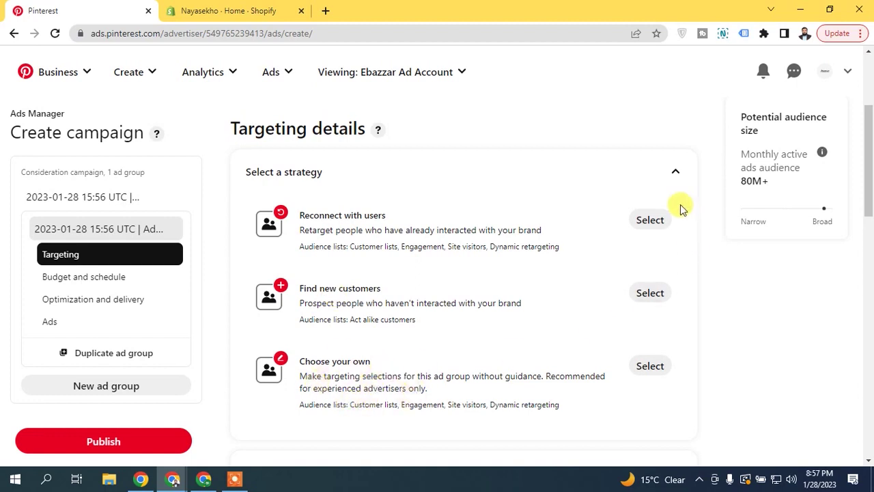
left_click(657, 223)
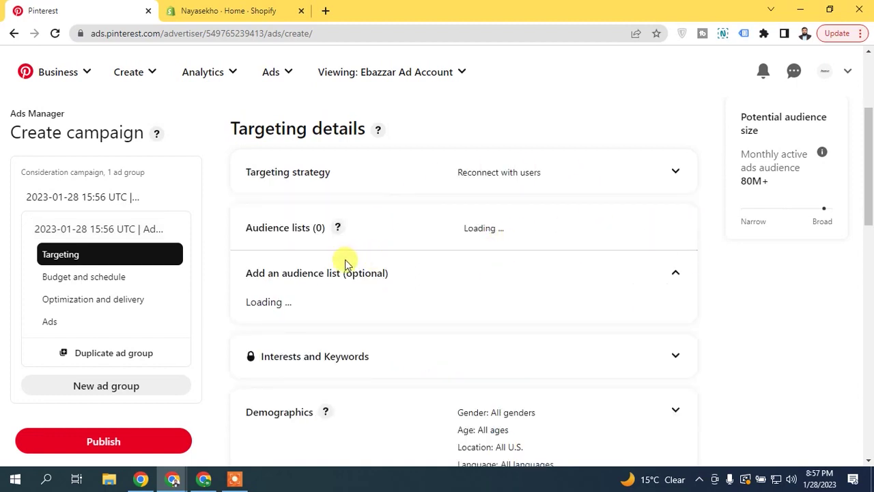
scroll(867, 194, "down", 3)
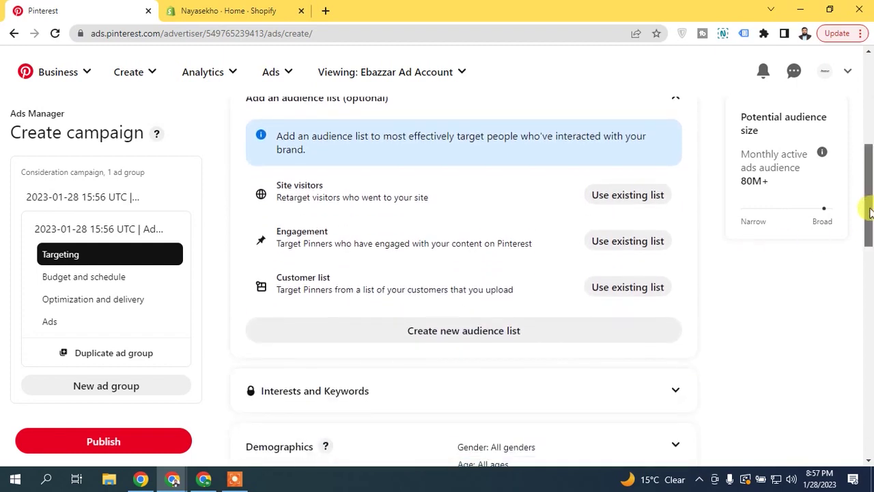
scroll(846, 195, "up", 1)
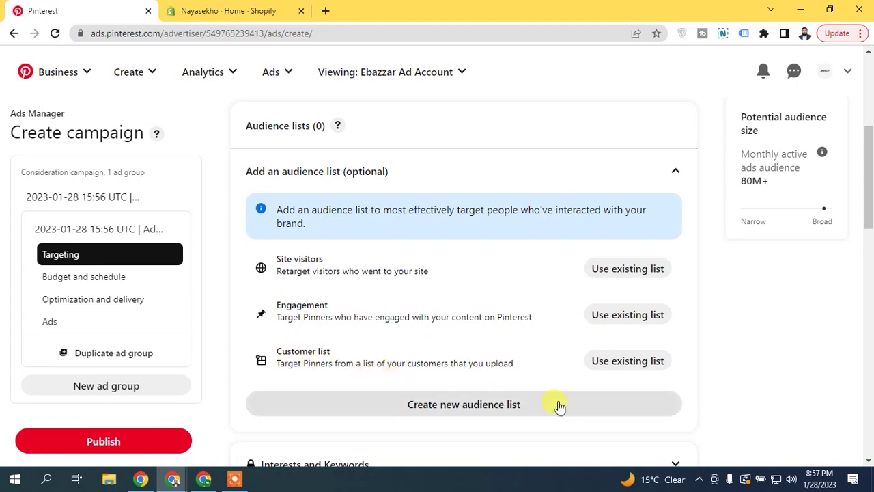
scroll(871, 218, "down", 2)
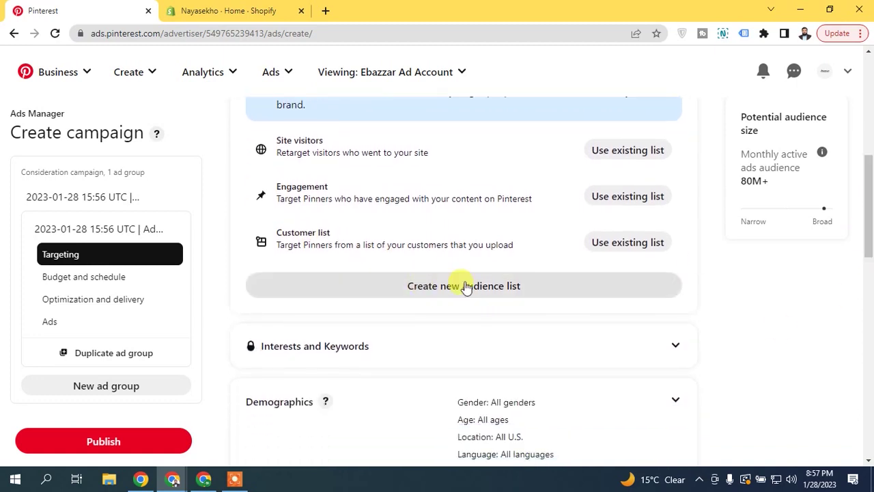
scroll(464, 287, "down", 2)
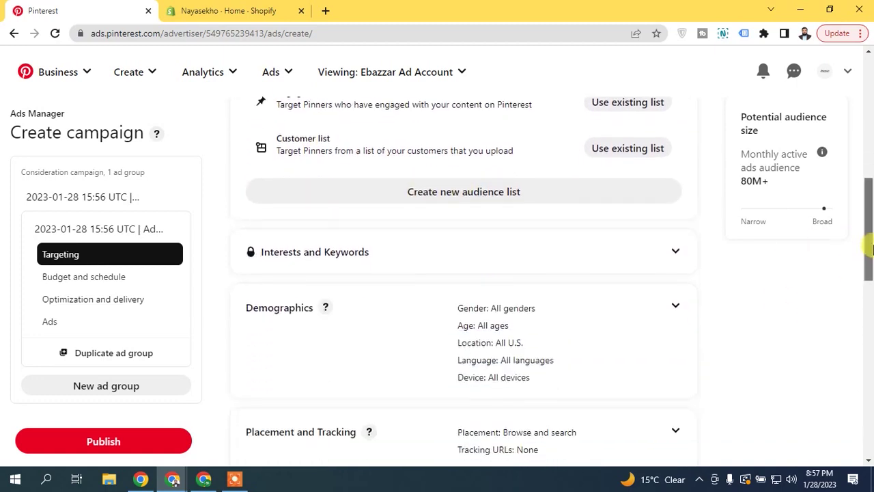
left_click(410, 234)
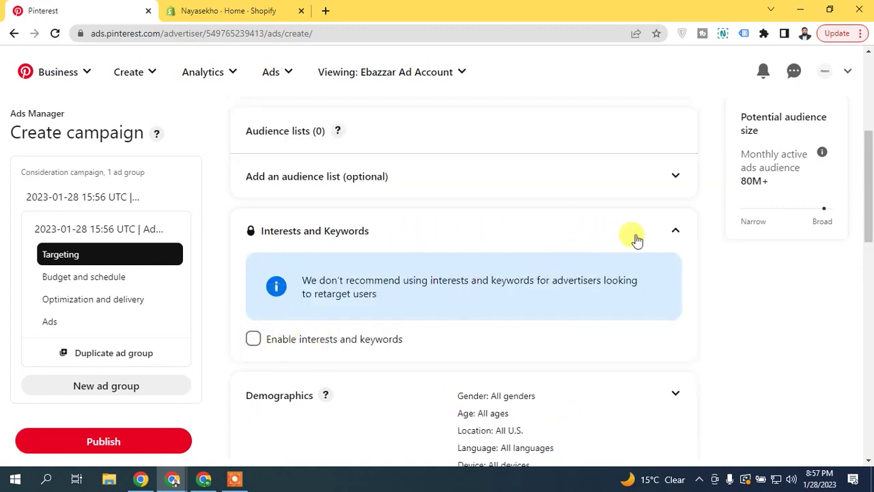
left_click(661, 231)
left_click_drag(870, 215, 867, 156)
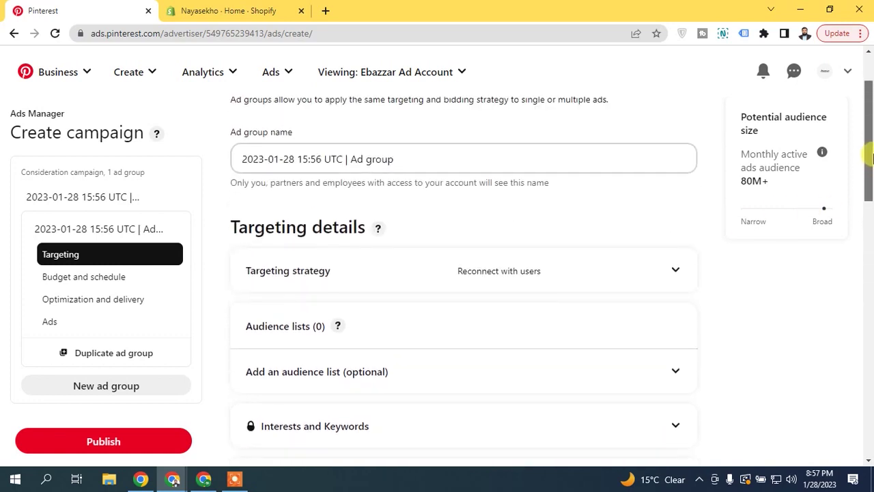
Switch the targeting strategy to "Find new customers", resetting the targeting details, and review its audience options.
left_click(533, 271)
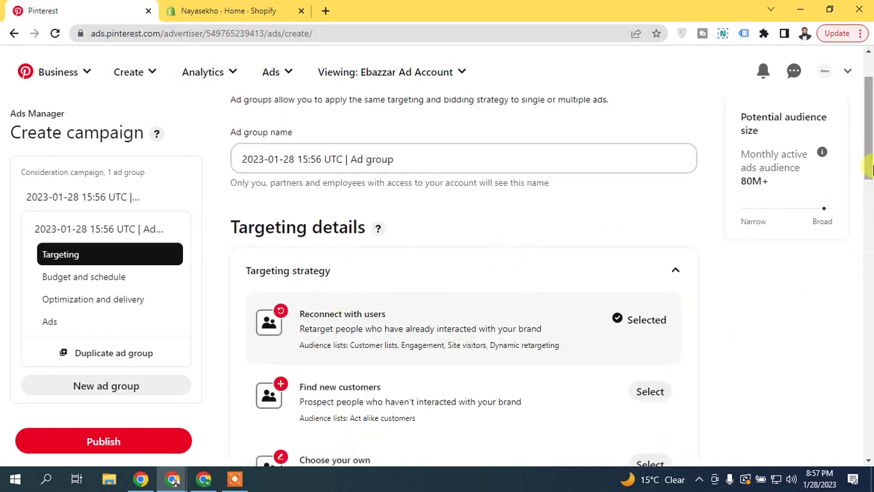
scroll(868, 170, "down", 2)
left_click(652, 300)
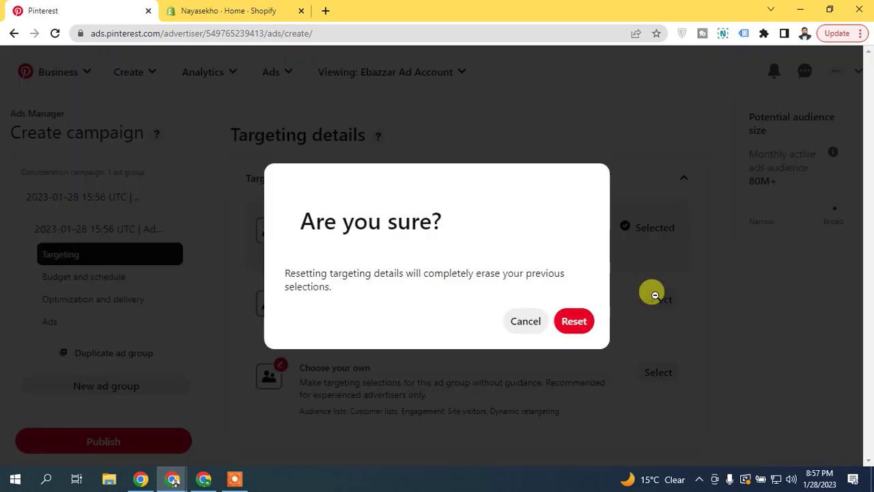
left_click(574, 322)
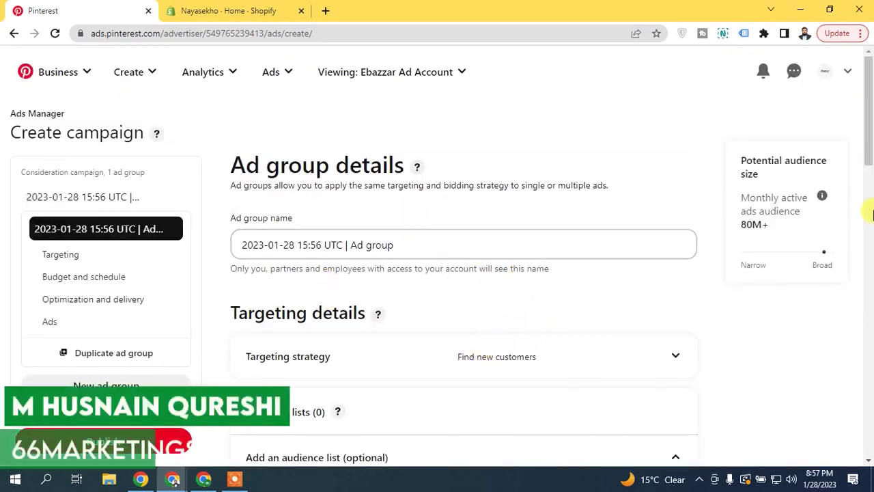
scroll(799, 217, "down", 5)
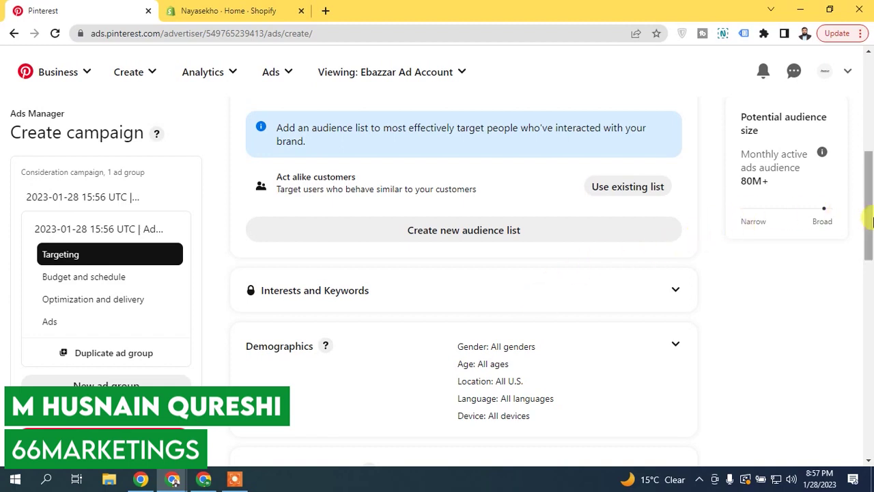
left_click_drag(869, 181, 869, 160)
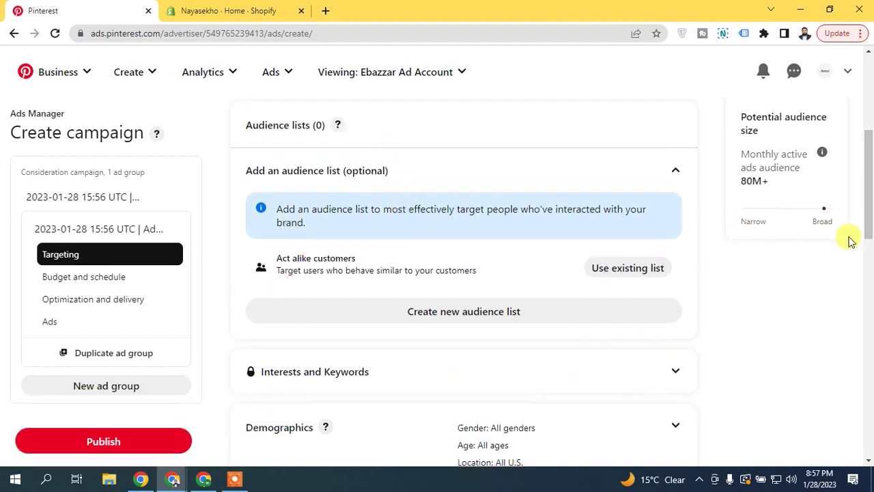
scroll(864, 212, "up", 3)
Change the targeting strategy to "Choose your own" and reset the previous targeting selections.
left_click(530, 234)
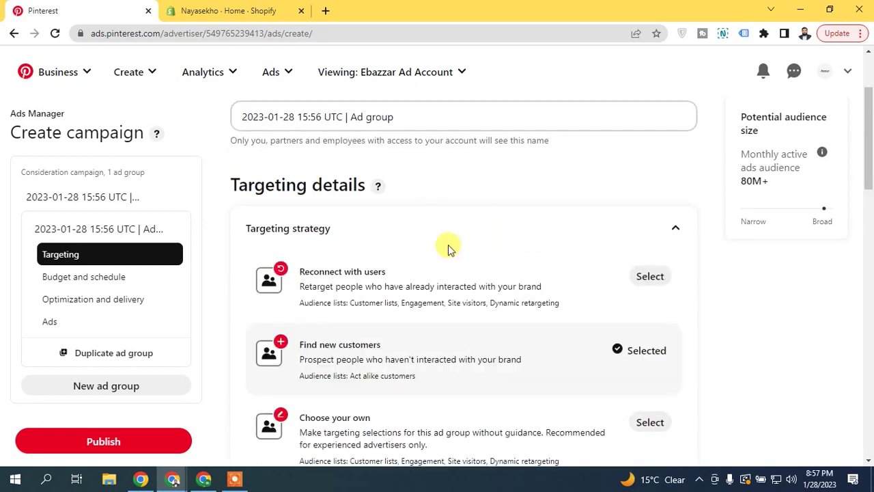
left_click_drag(869, 174, 870, 183)
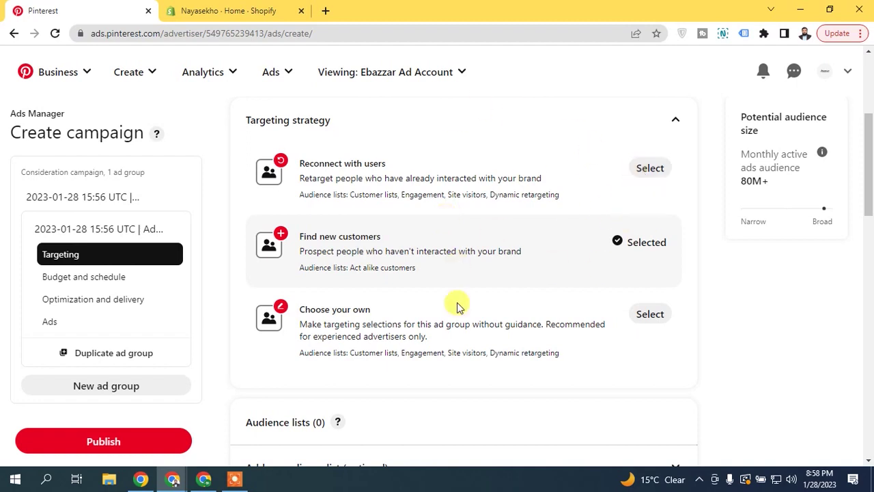
left_click(639, 319)
left_click(576, 323)
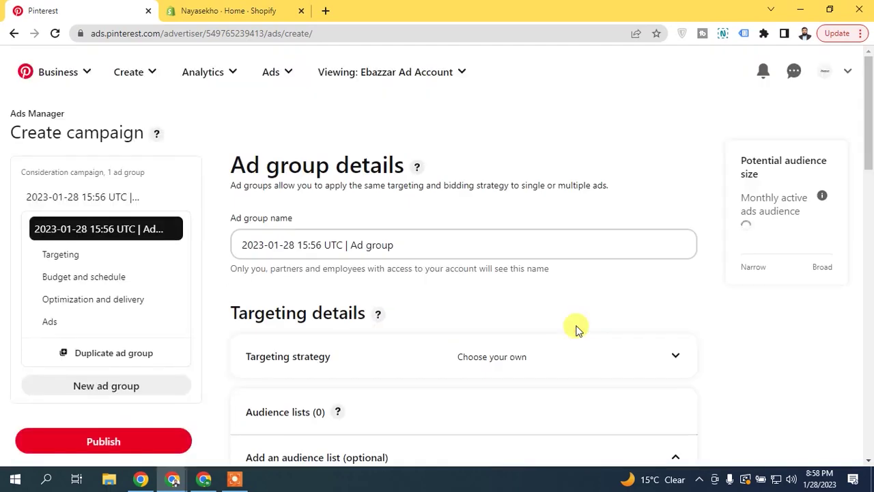
Review the targeting sections and check the existing audience lists under Actalikes, Customer lists, Engagement and Site visitors.
left_click_drag(870, 130, 865, 198)
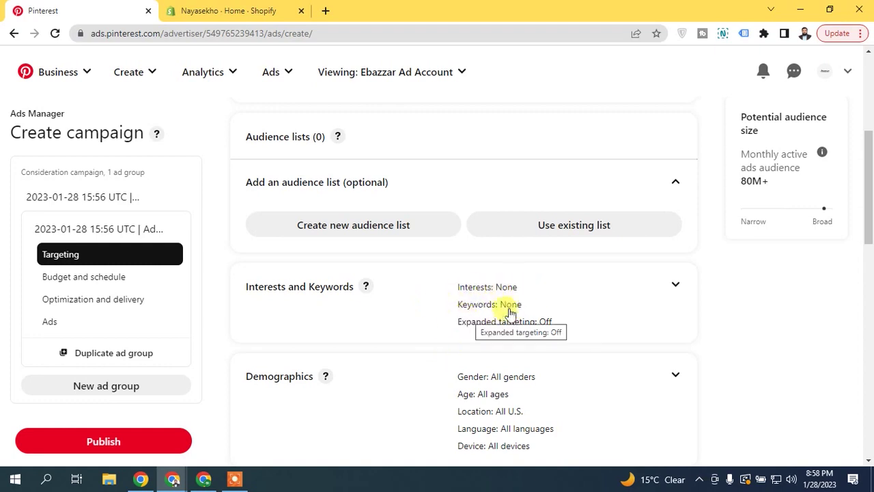
left_click_drag(868, 189, 871, 220)
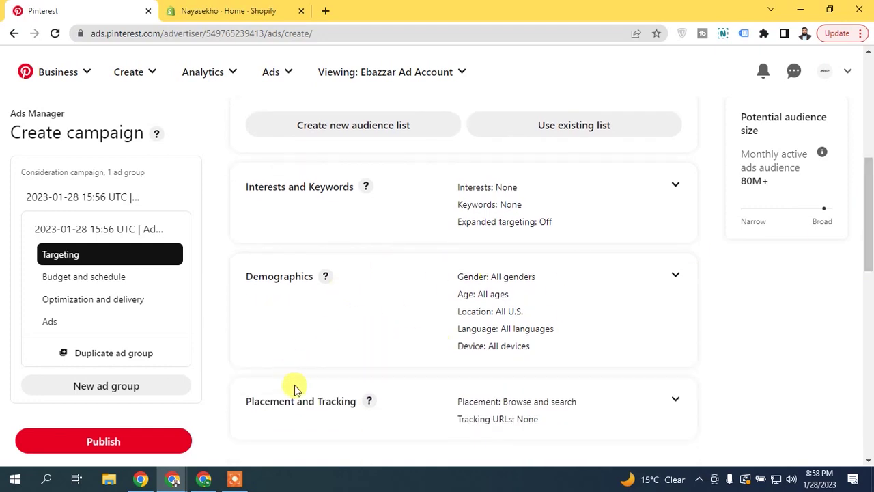
scroll(426, 187, "up", 3)
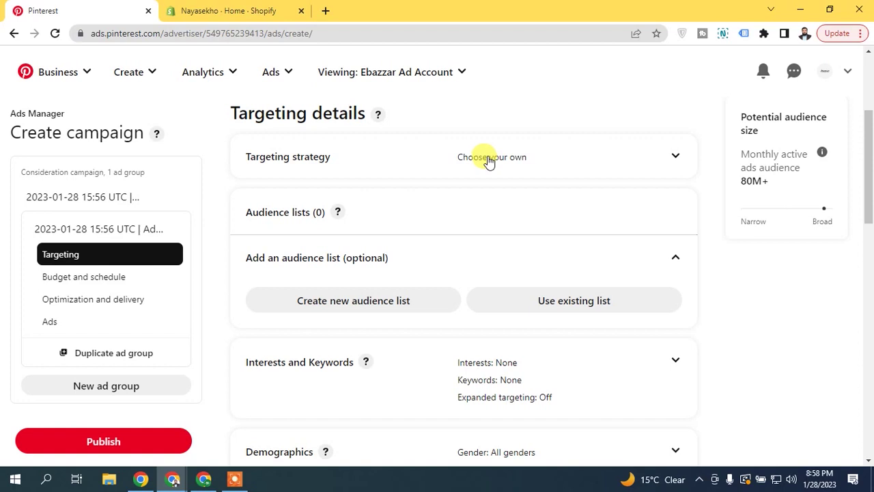
scroll(464, 198, "down", 1)
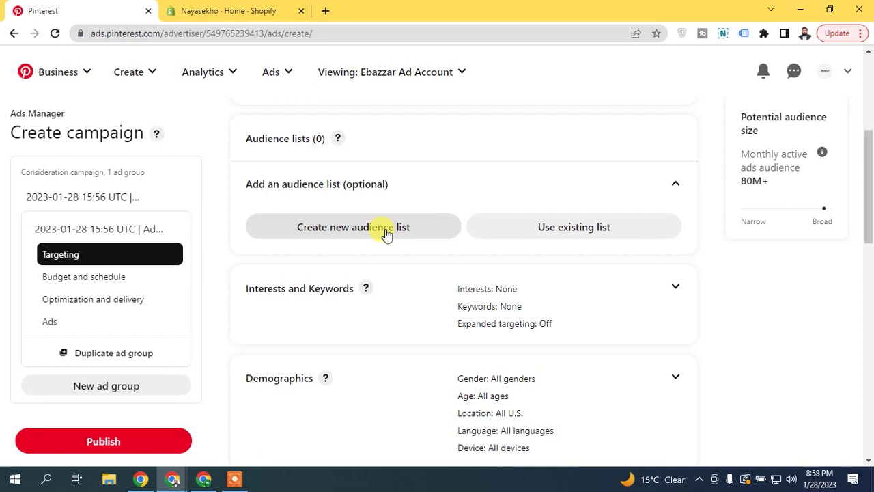
left_click(614, 233)
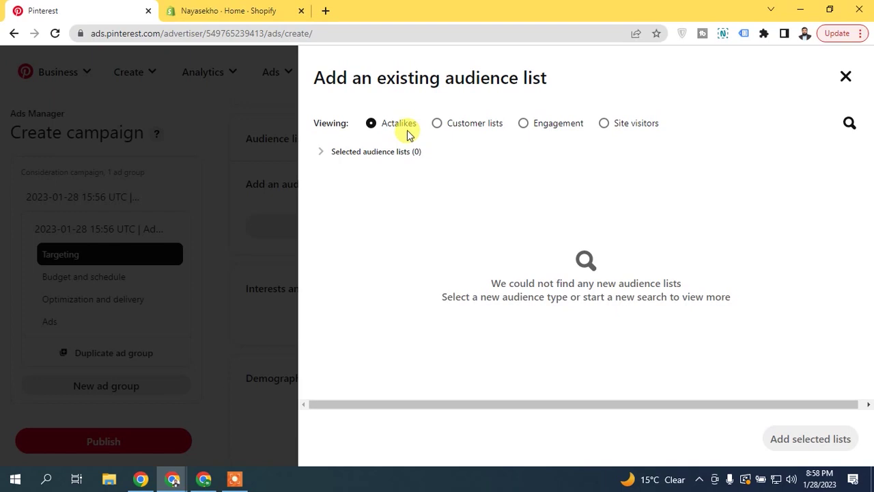
left_click(450, 125)
left_click(546, 123)
left_click(605, 124)
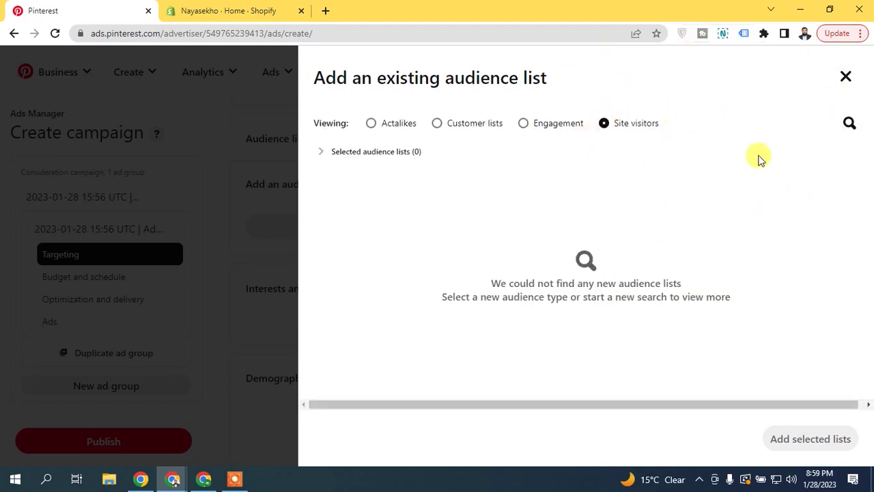
left_click(847, 74)
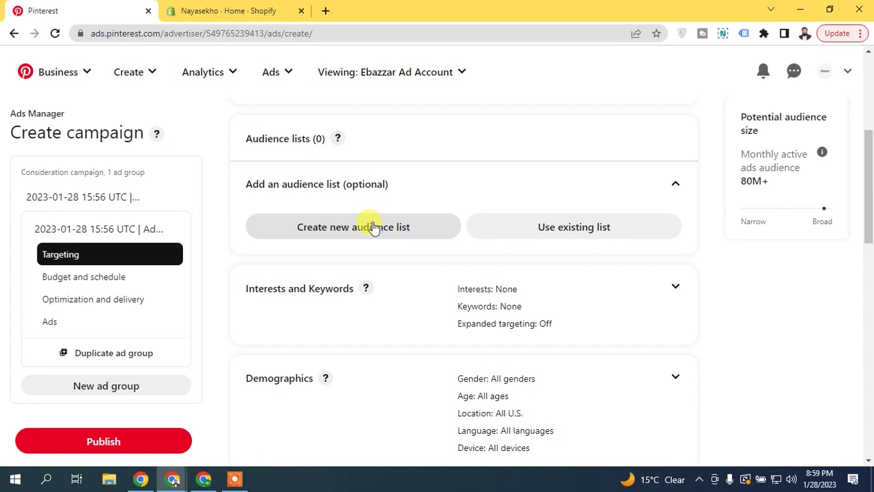
Add Men's Activewear from the Men's Fashion category as a targeting interest for the ad group.
left_click_drag(870, 211, 865, 245)
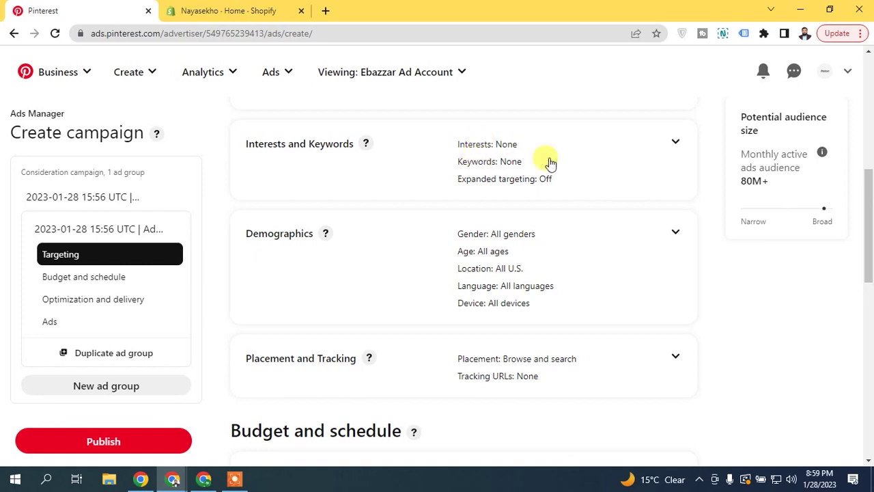
left_click(672, 142)
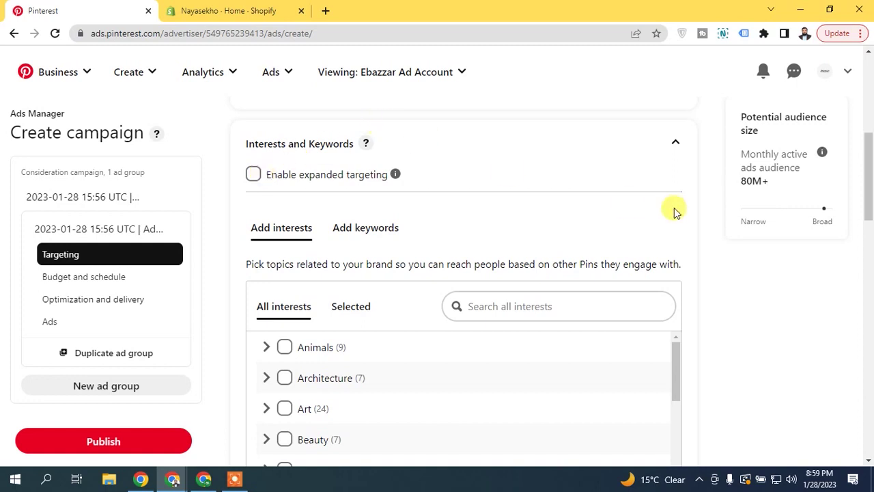
scroll(869, 196, "down", 2)
scroll(868, 197, "up", 2)
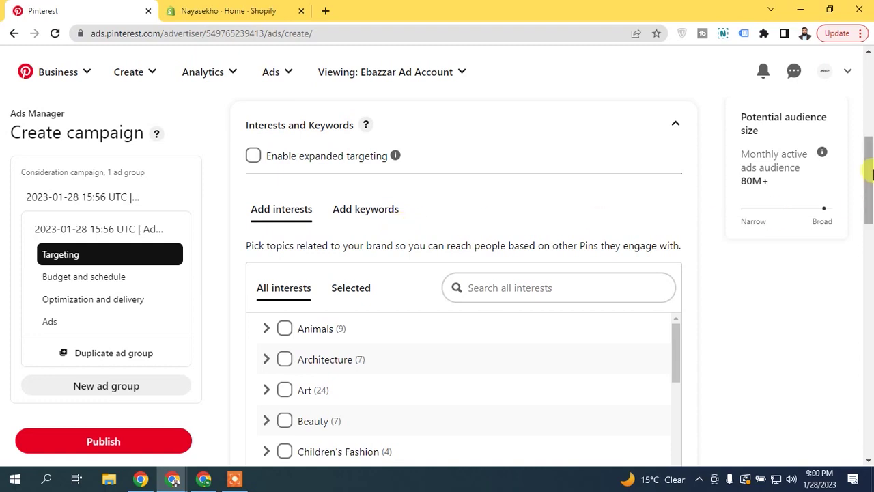
scroll(870, 183, "down", 2)
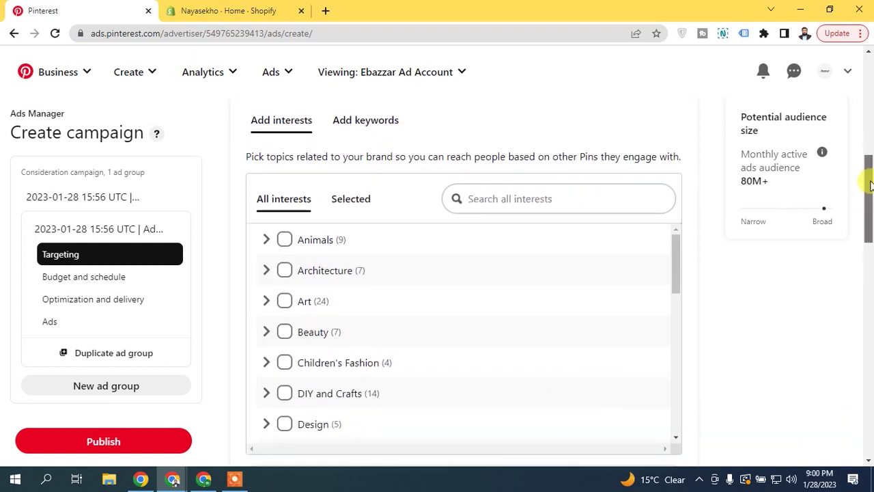
left_click_drag(870, 183, 870, 181)
left_click_drag(679, 252, 670, 415)
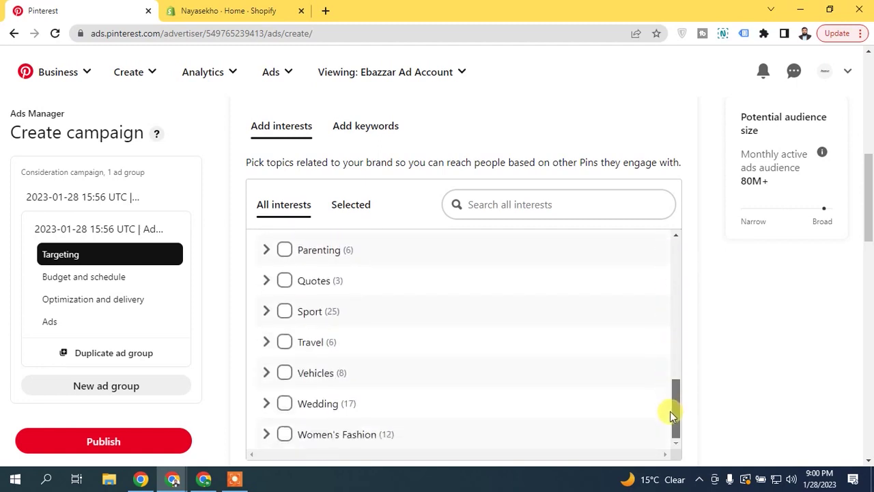
mouse_move(670, 398)
left_mouse_down()
mouse_move(672, 410)
mouse_move(674, 241)
mouse_move(661, 376)
left_mouse_up()
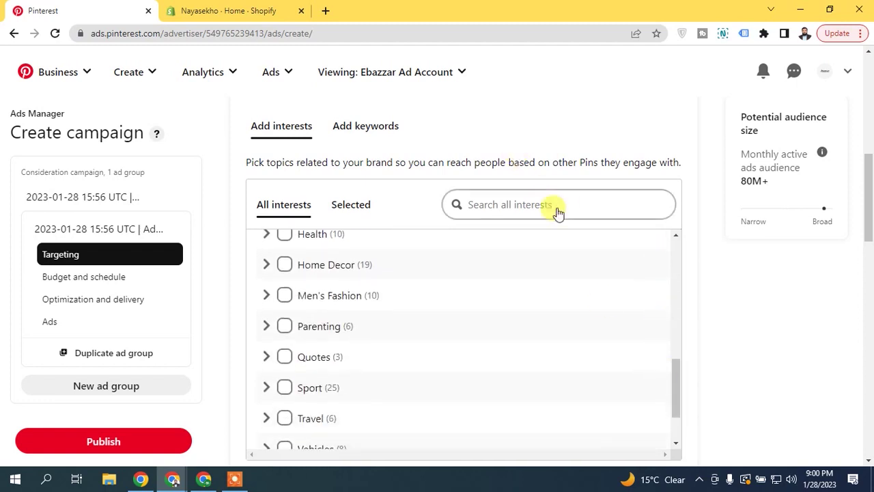
left_click(265, 296)
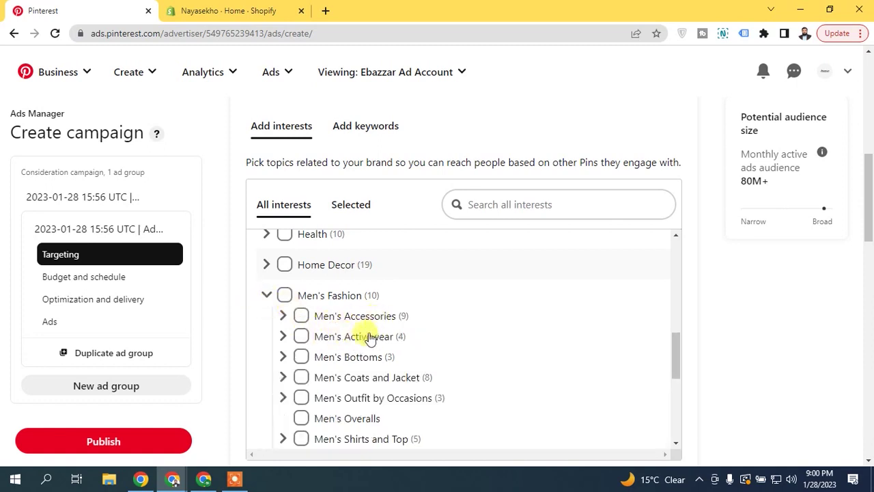
left_click(301, 336)
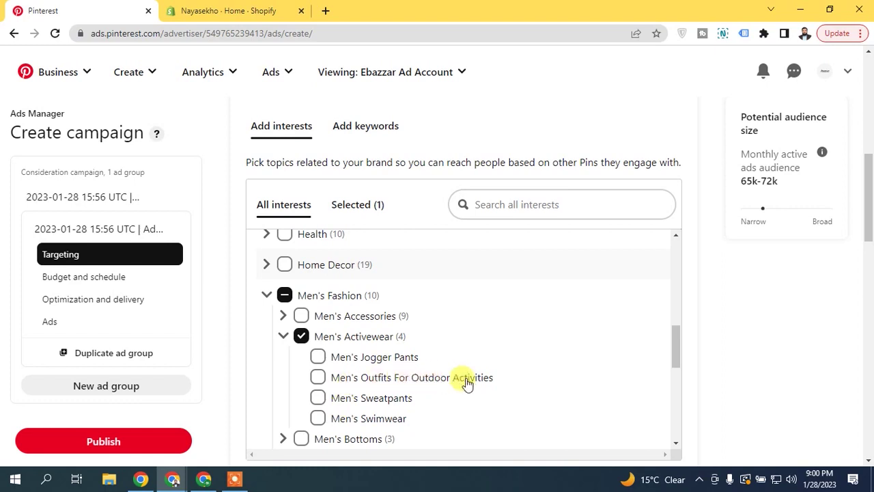
left_click_drag(674, 342, 670, 364)
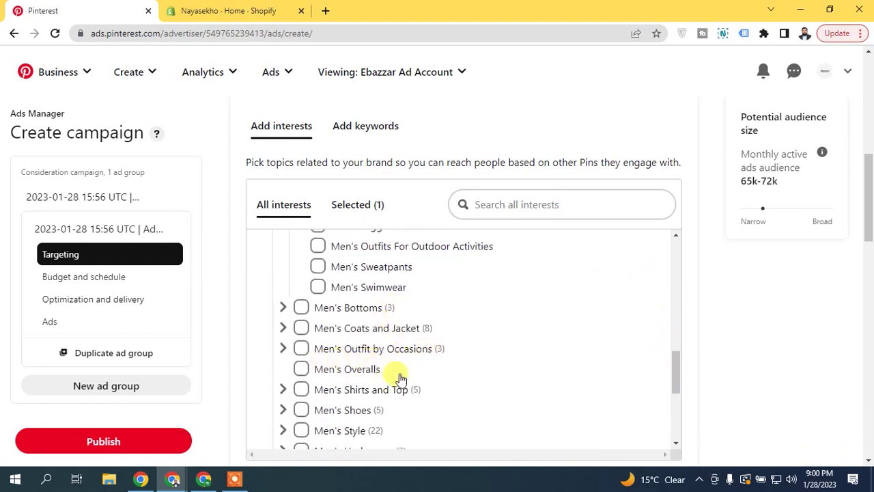
Replace the Men's Activewear interest with Men's Button Down Shirt, Men's T Shirt and Men's Style from the Men's Fashion category.
left_click(298, 389)
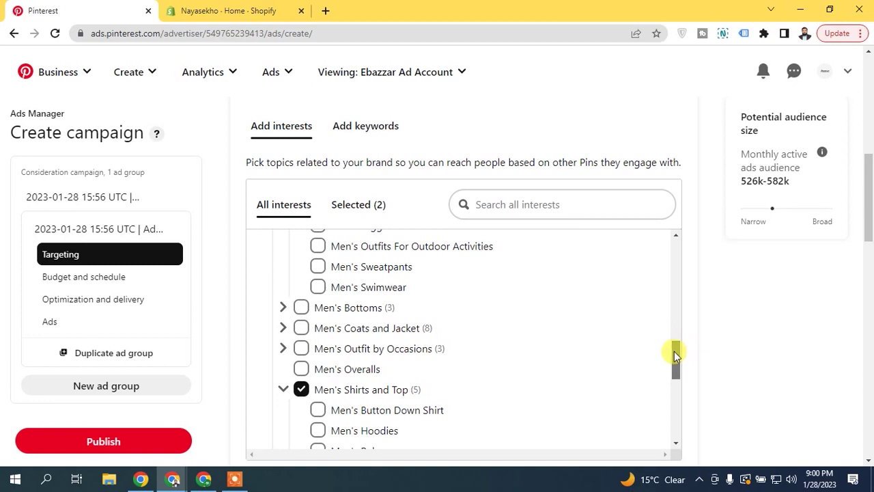
left_click_drag(674, 354, 675, 341)
left_click(301, 271)
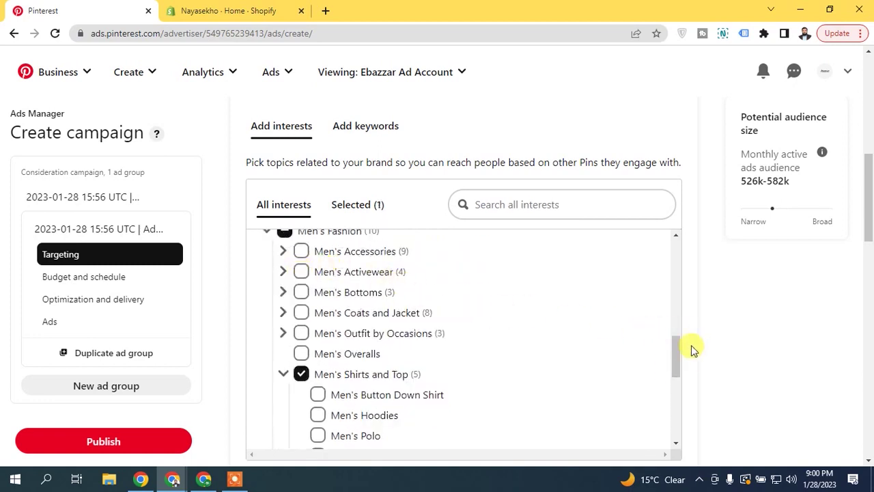
left_click_drag(676, 351, 675, 374)
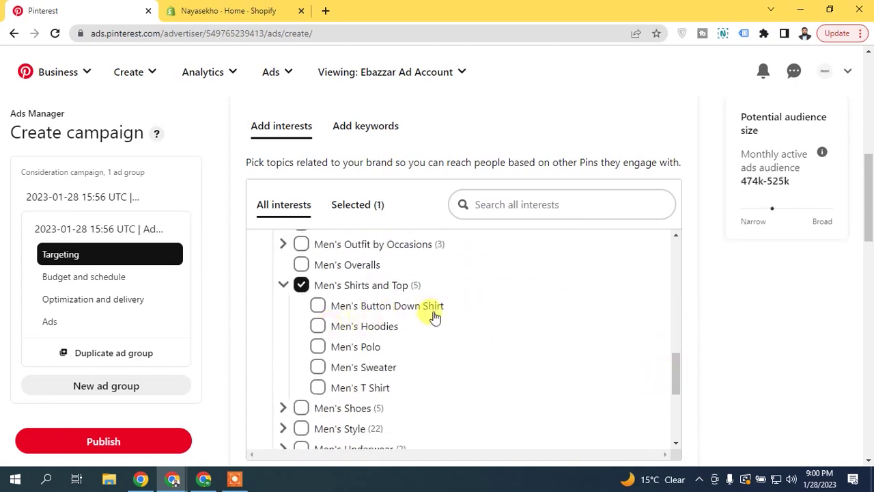
left_click(318, 305)
left_click(318, 387)
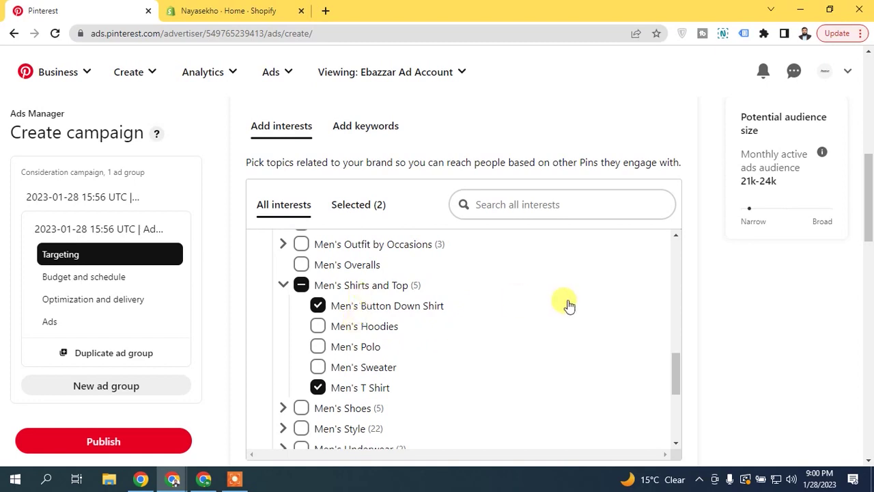
left_click(301, 428)
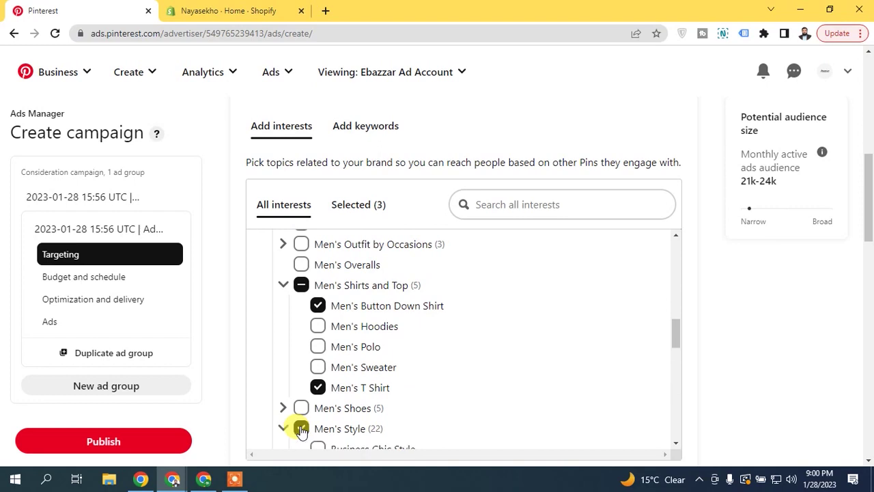
left_click_drag(676, 335, 673, 347)
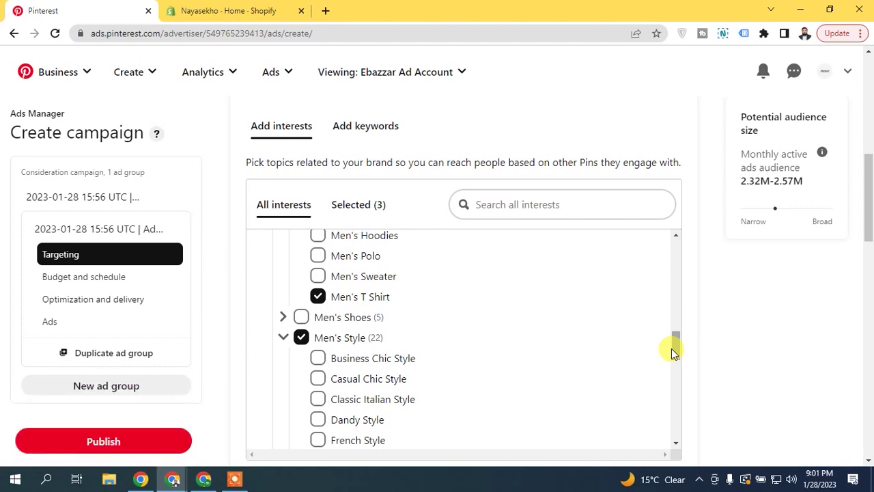
Search the interests for "t shirt" and review the selected Men's Fashion topics and the potential audience size.
left_click(515, 205)
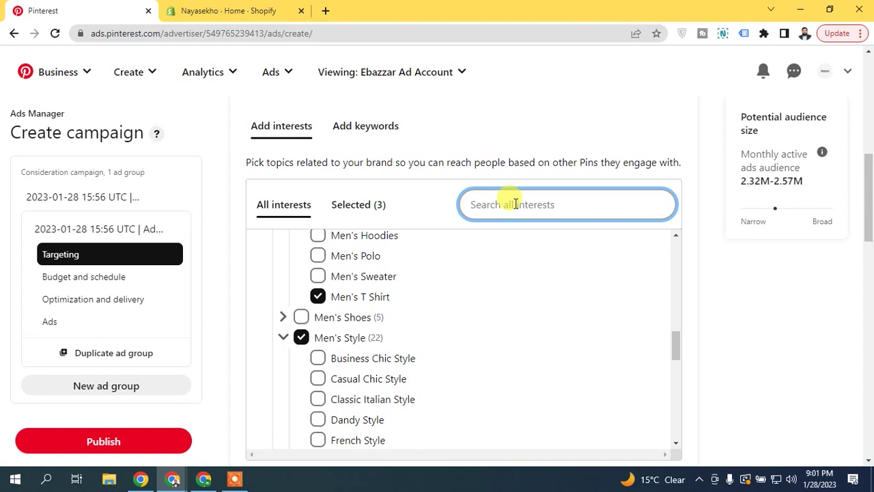
type("t shirt")
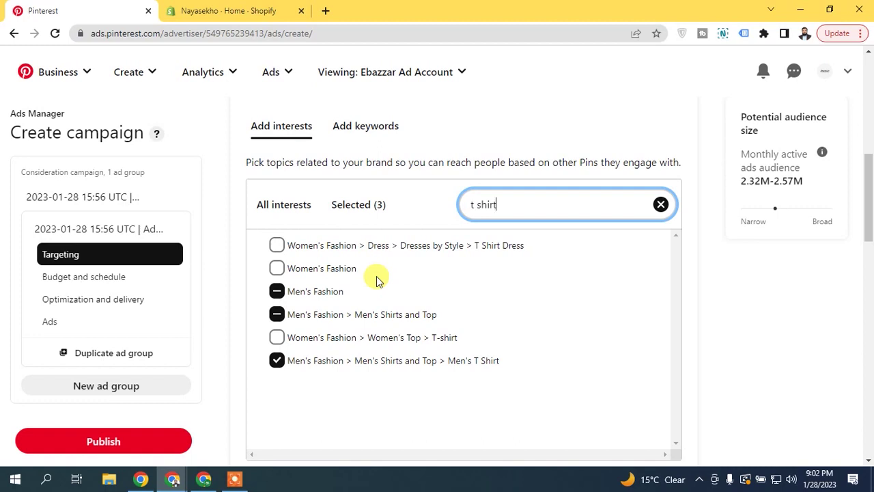
left_click(359, 207)
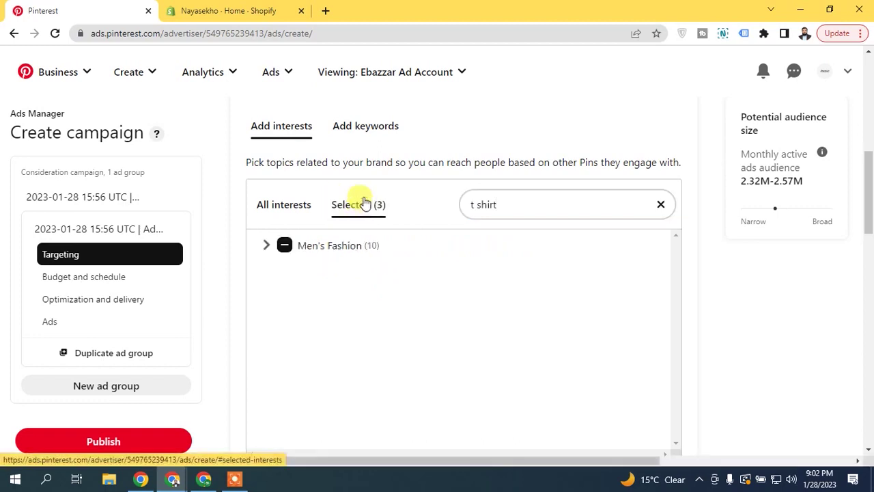
left_click(266, 245)
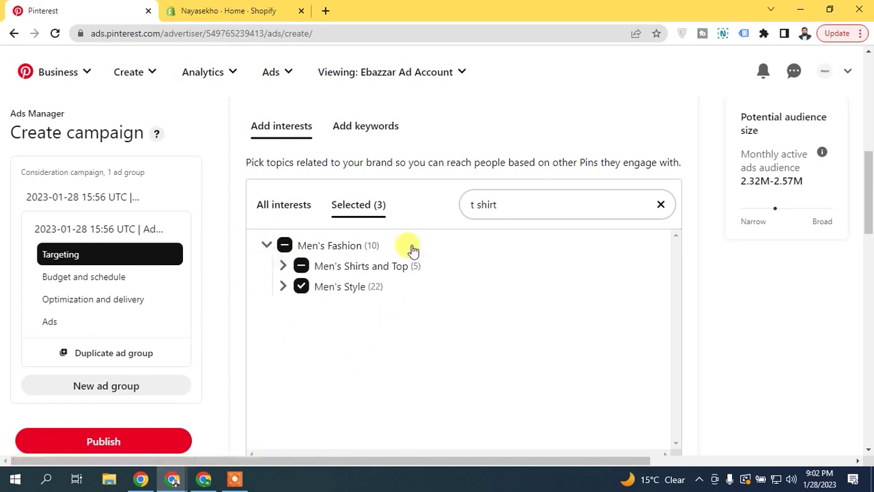
left_click(660, 202)
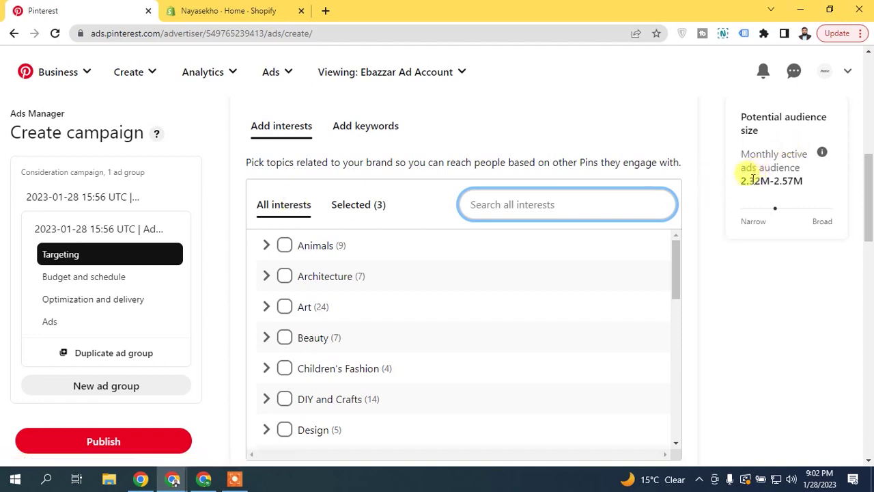
left_click_drag(742, 179, 806, 180)
left_click(766, 181)
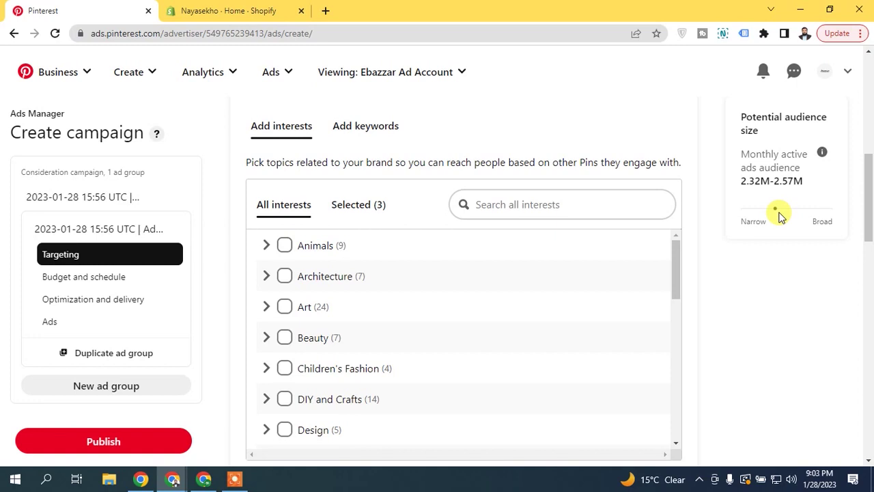
Read the guidance on keyword targeting and add "men t-shirts" as the ad group's first keyword.
left_click(361, 130)
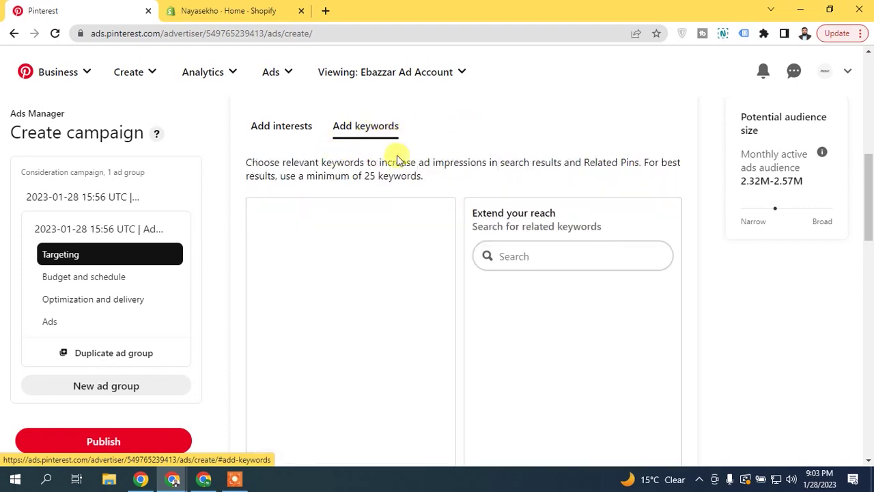
left_click_drag(280, 175, 458, 176)
left_click(456, 175)
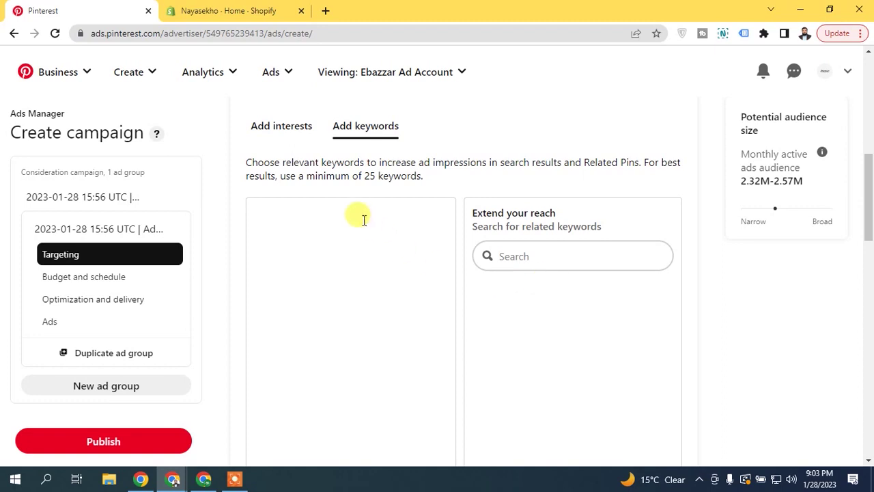
type("men t-shirts")
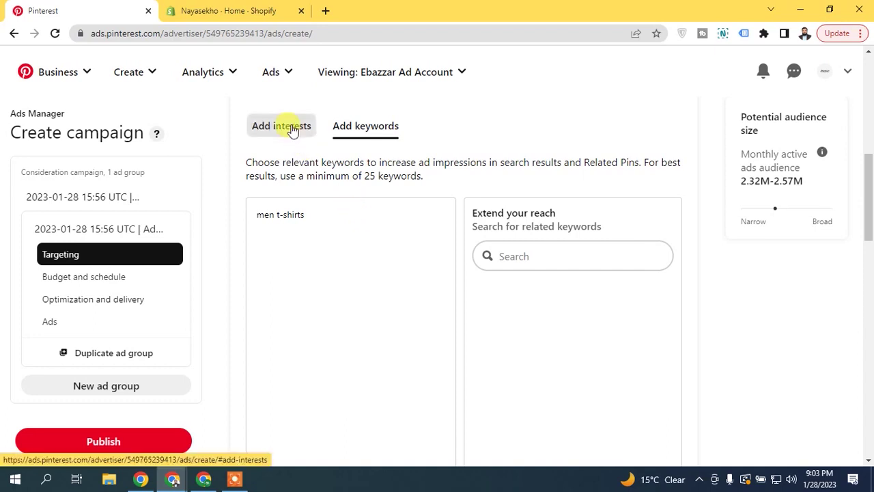
Remove all selected interests by selecting the whole Men's Fashion category and clearing it.
left_click(288, 128)
left_click(334, 206)
left_click(282, 247)
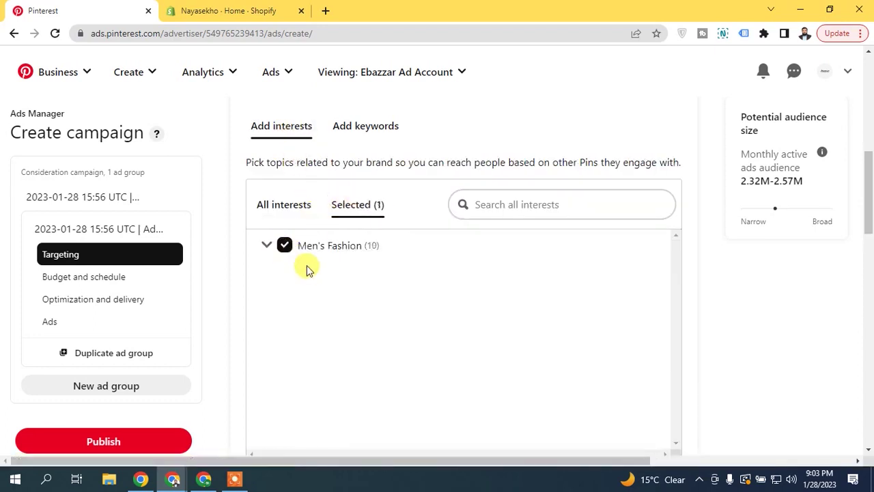
left_click(285, 247)
Add "t shirts" on a new line of the ad group's keyword list.
left_click(367, 126)
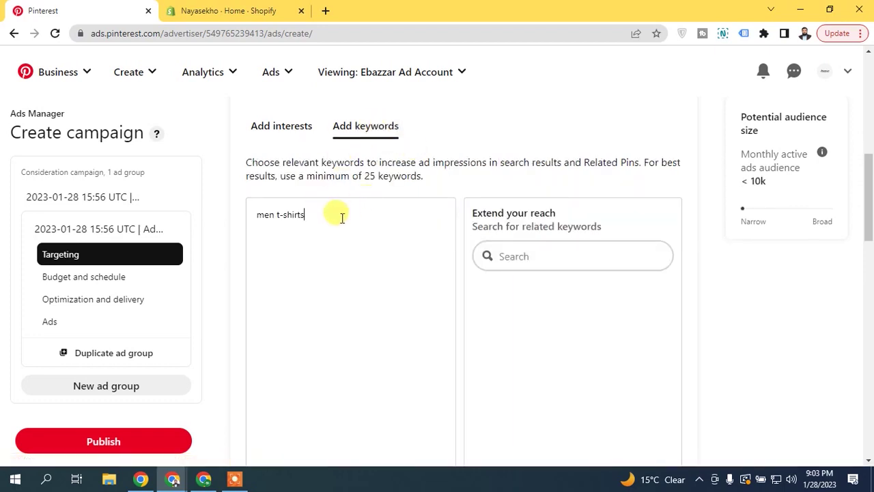
key("Return")
type("t s")
type("hits")
type("rts")
Search for keywords related to "men t-shirts" and add "men outfit", "men fashion" and "man shirt dress" to the keyword list.
left_click_drag(307, 214, 256, 204)
key("ctrl+c")
left_click(519, 248)
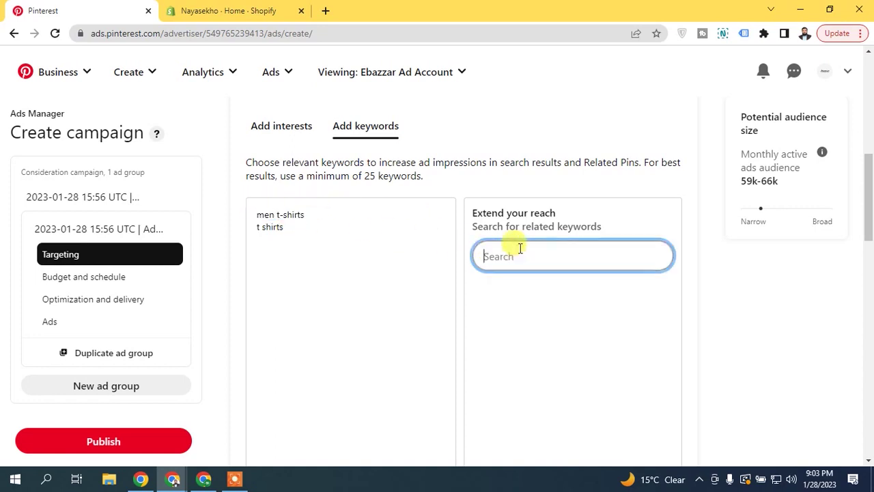
key("ctrl+v")
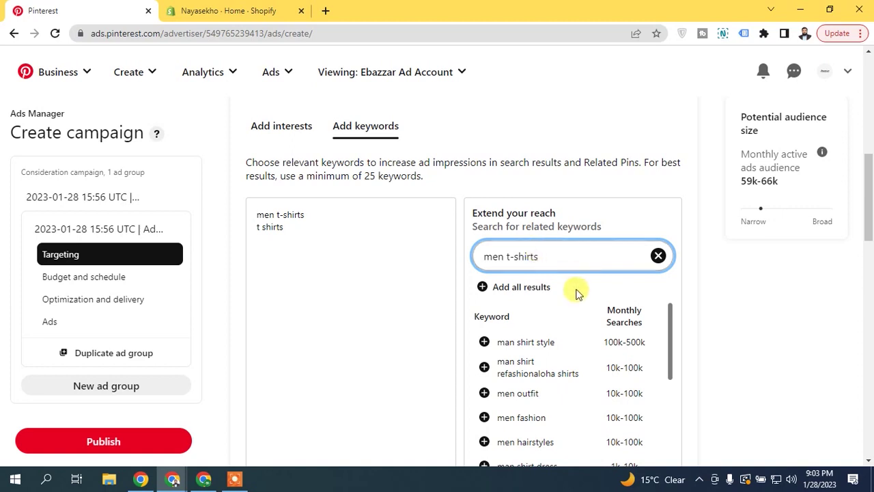
left_click(484, 392)
left_click(484, 417)
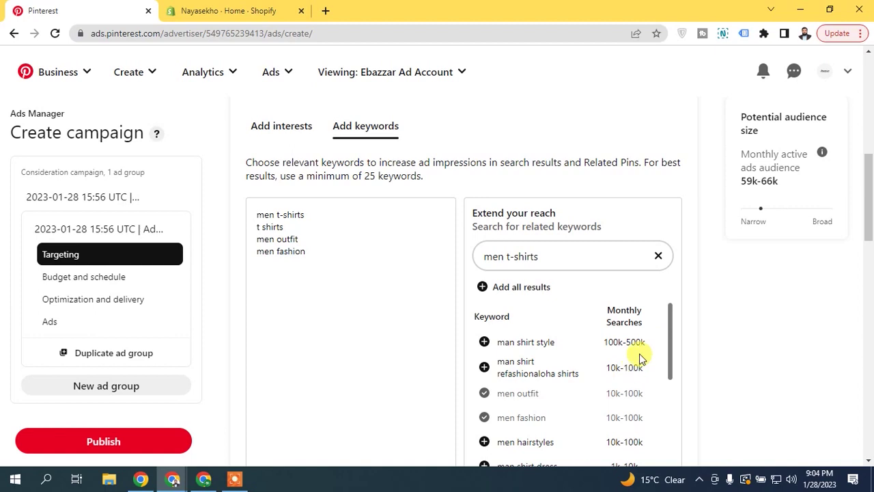
left_click_drag(669, 332, 653, 376)
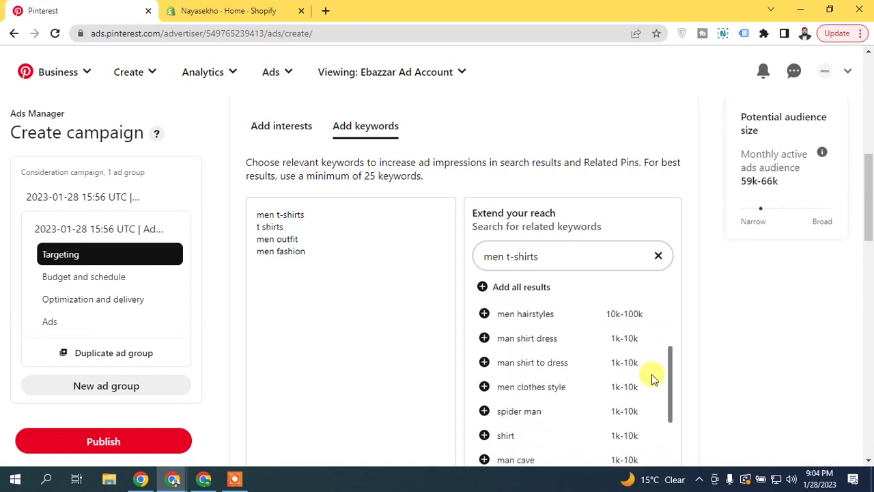
left_click(484, 327)
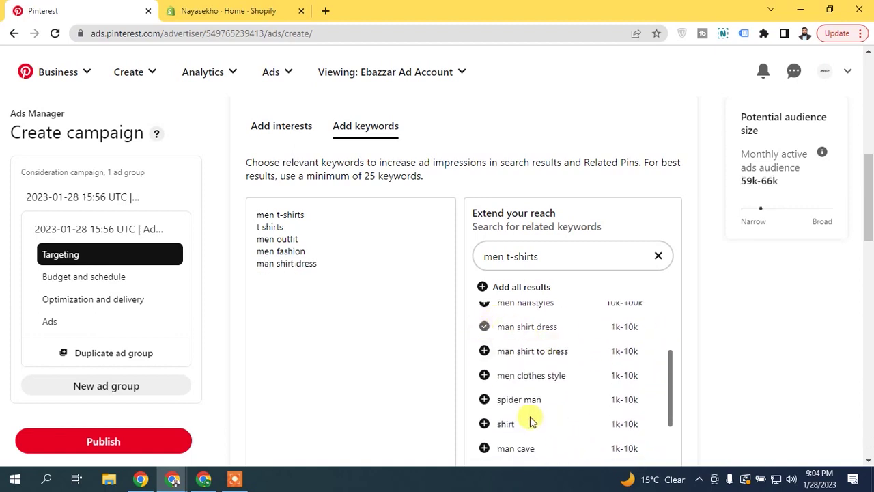
Change the related-keyword search to "men t shirts", add "man shirt style" to the keyword list and clear the search.
left_click_drag(671, 375, 628, 234)
left_click(516, 258)
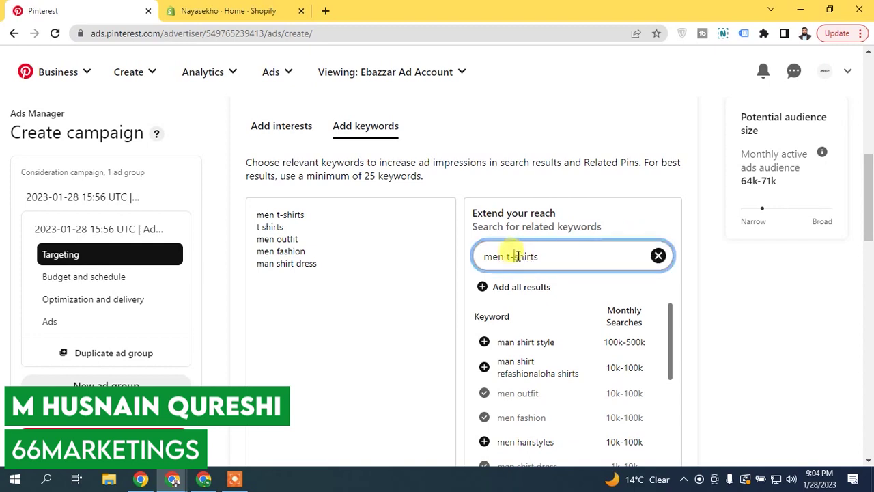
key("BackSpace")
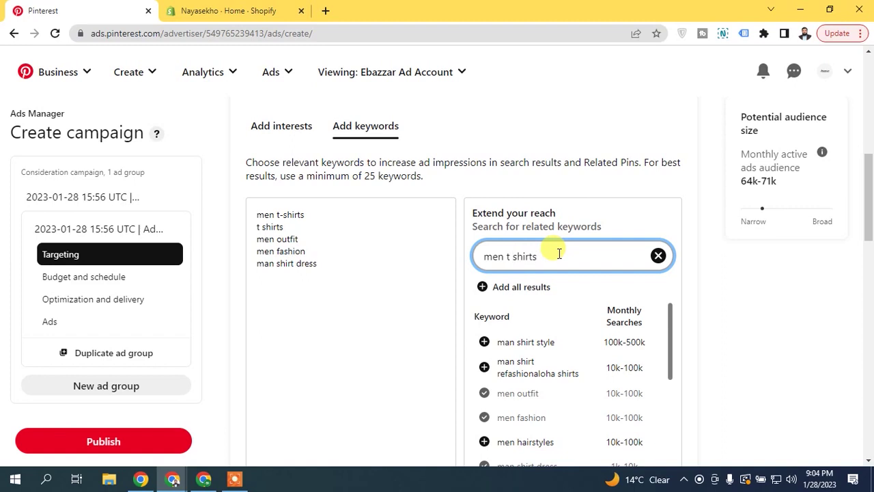
left_click(484, 342)
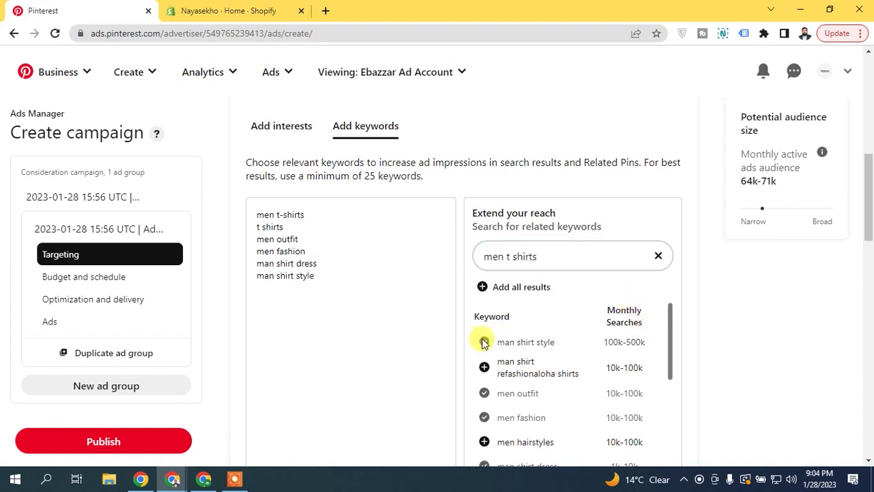
left_click(658, 256)
left_click(333, 262)
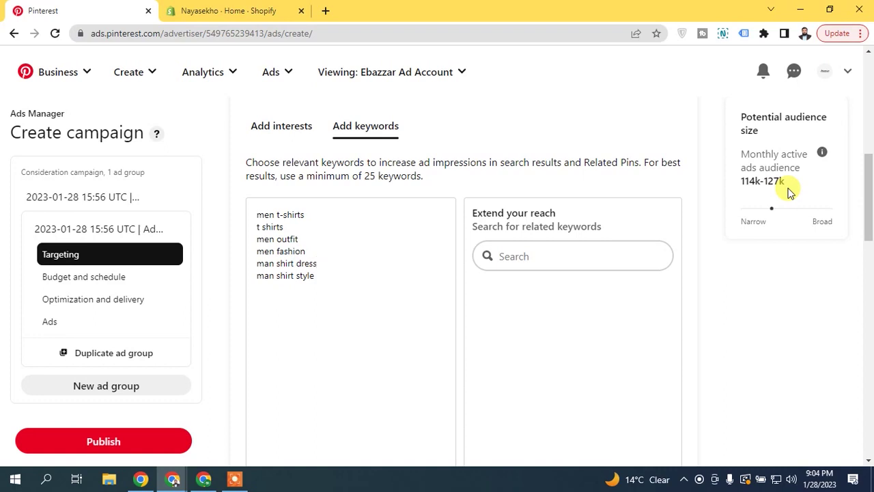
Search for keywords related to "shirts" and add "shirt style" and "shirt outfit" to the keyword list.
left_click(550, 254)
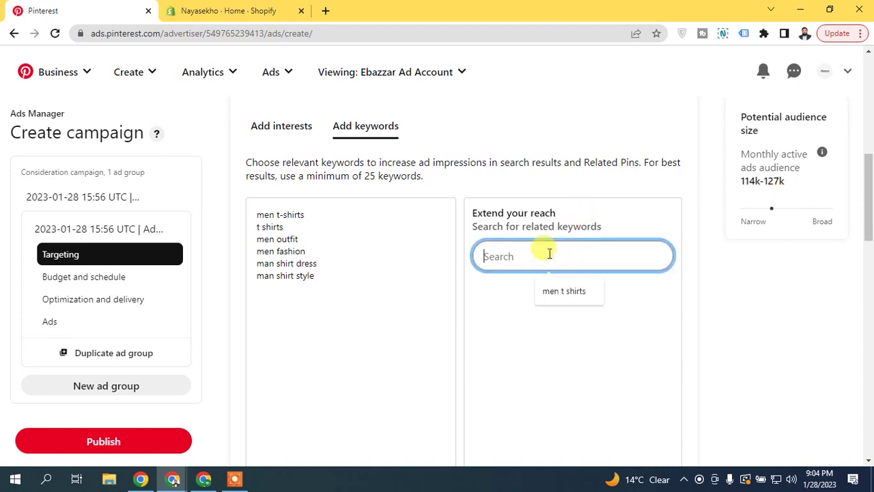
type("shirt")
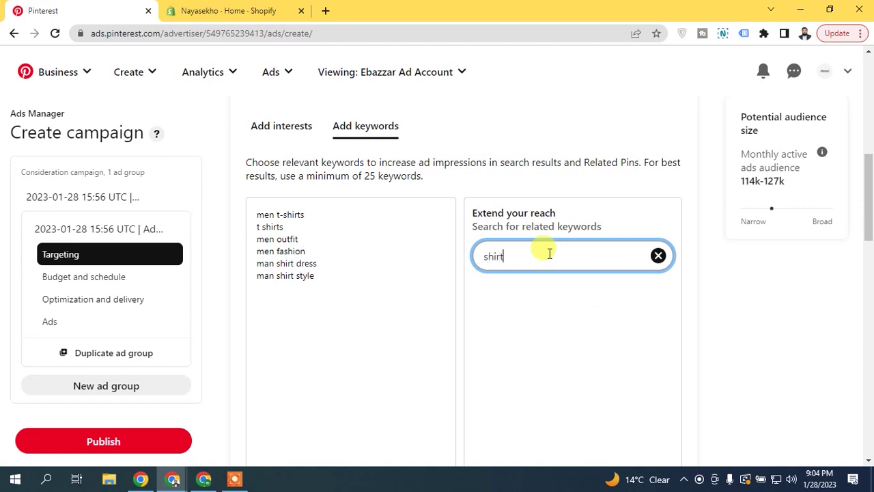
type("s")
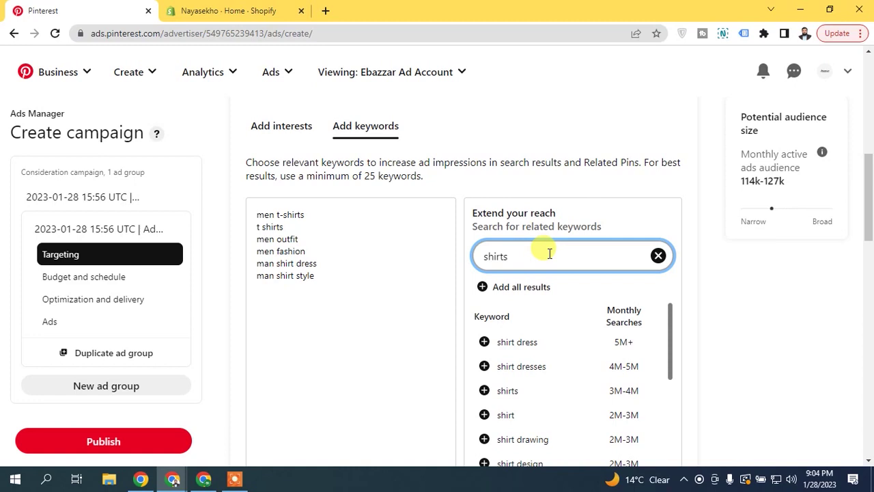
left_click_drag(672, 316, 664, 474)
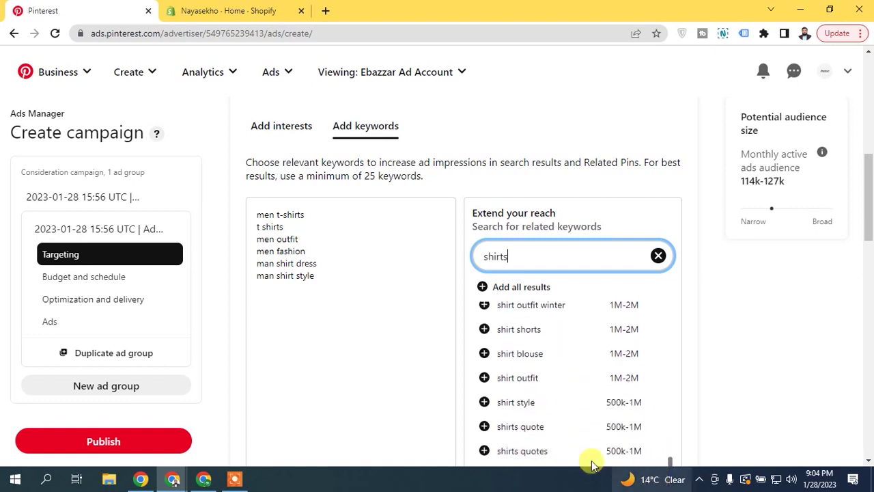
left_click(484, 402)
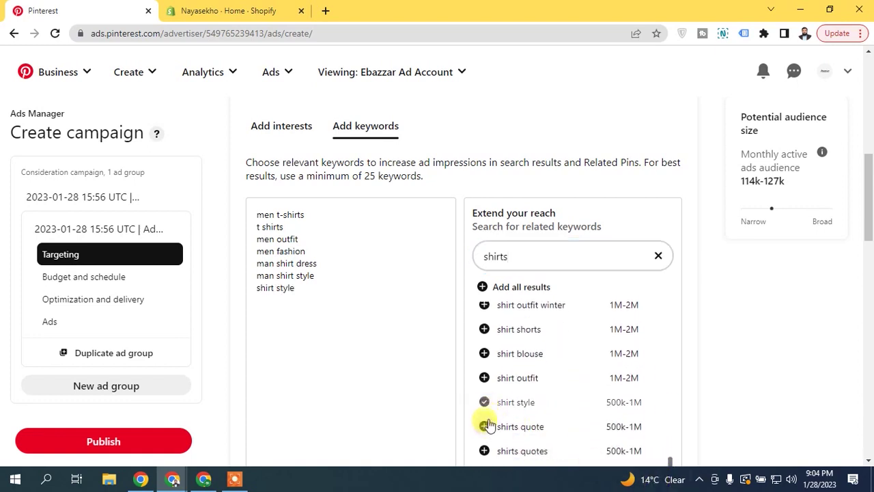
left_click(484, 378)
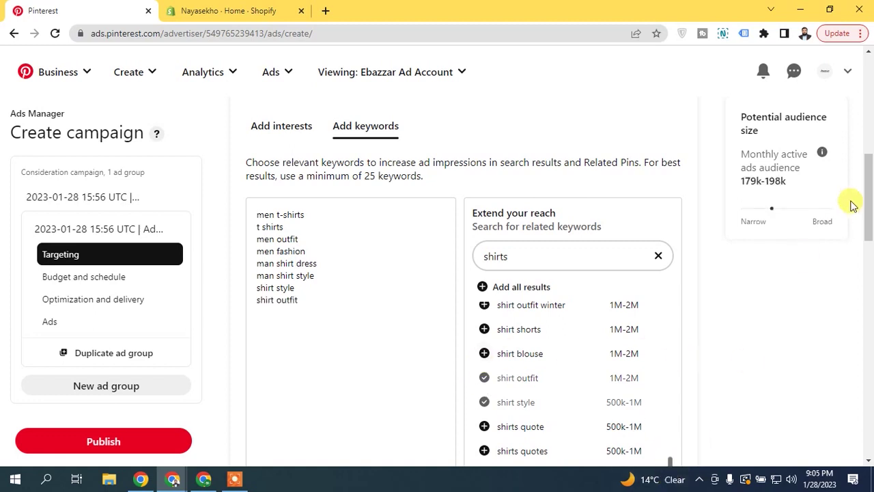
Load more related keywords for "shirts", clear the search and review the keyword list and its match-format notes.
left_click_drag(870, 198, 870, 230)
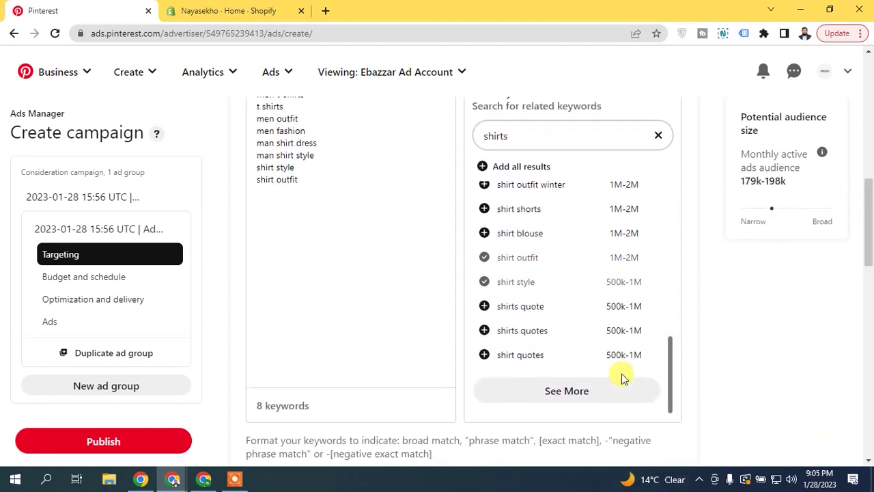
left_click(617, 382)
left_click_drag(671, 197, 655, 163)
left_click(657, 135)
left_click(348, 214)
left_click_drag(871, 246, 872, 212)
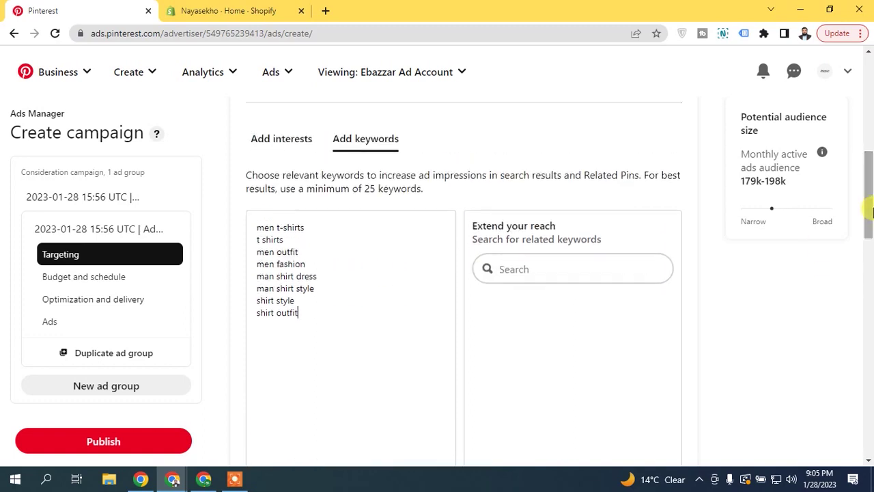
scroll(870, 212, "down", 3)
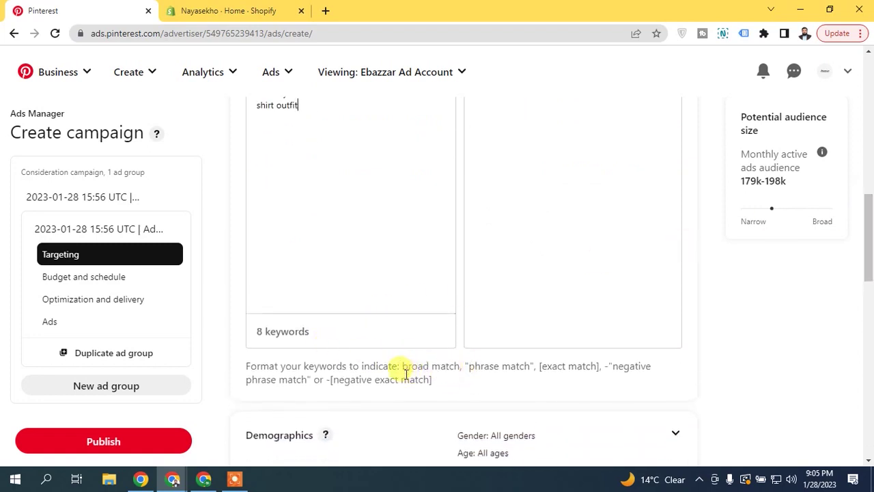
Examine the broad-match format note and compare it with the wording of the keywords in the list.
left_click_drag(402, 366, 460, 366)
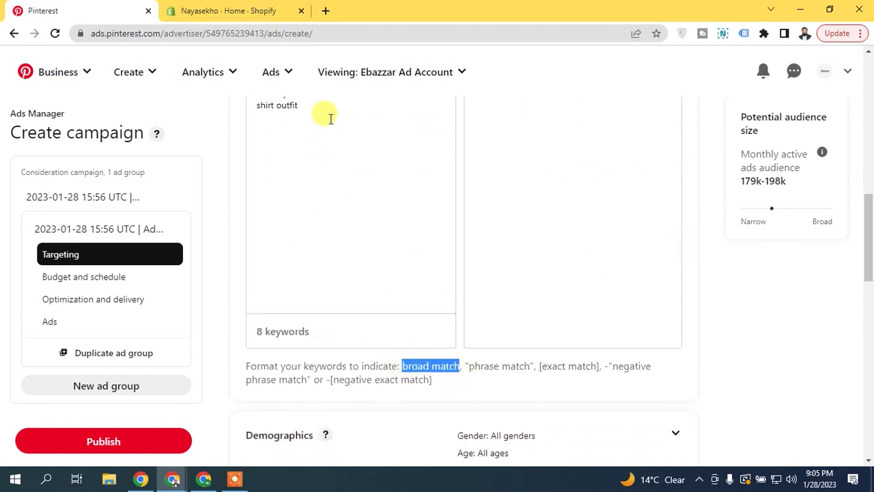
triple_click(279, 102)
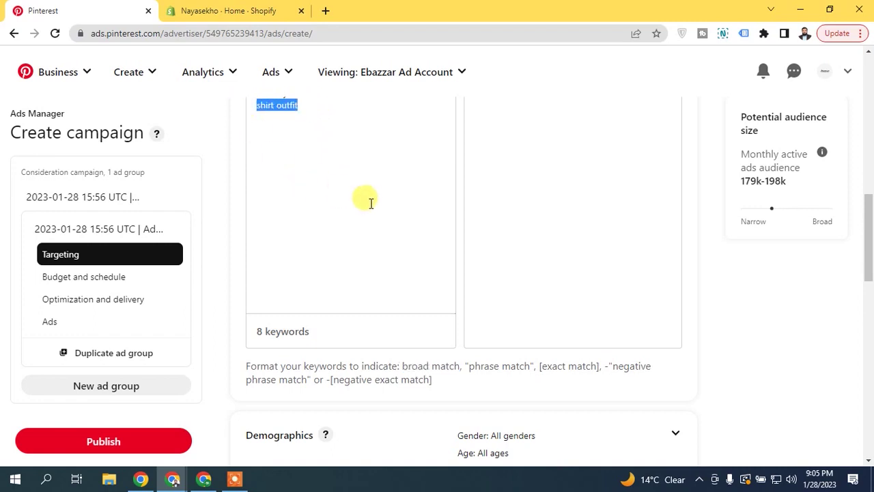
left_click_drag(870, 238, 870, 208)
left_click(332, 245)
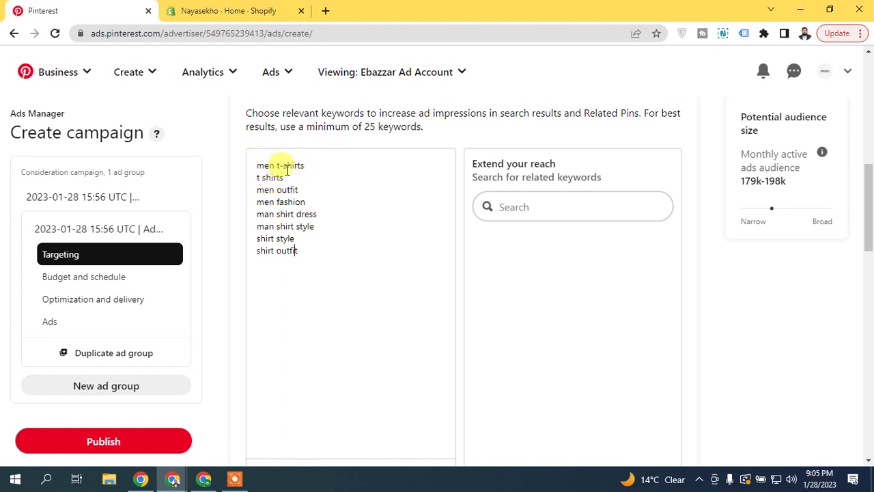
left_click_drag(276, 165, 331, 165)
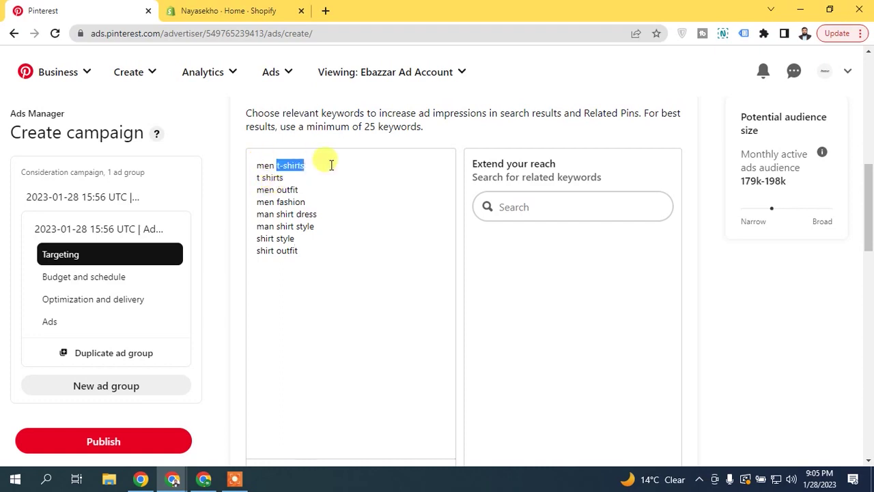
double_click(258, 166)
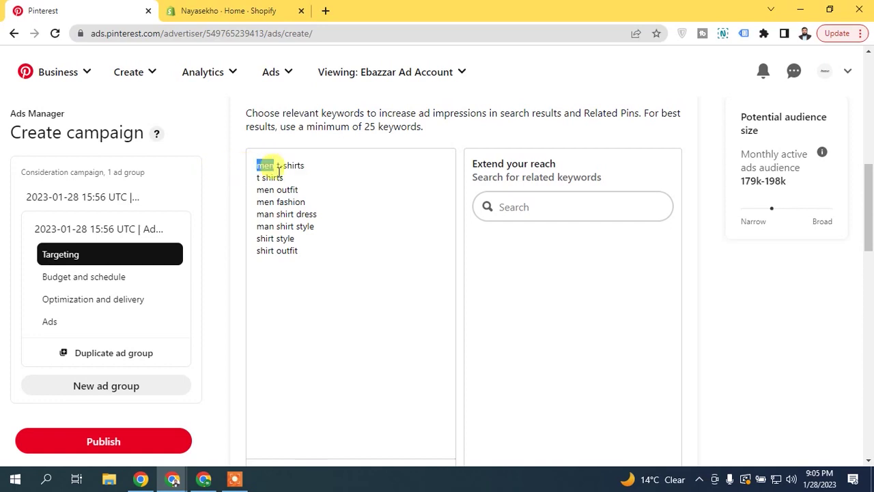
left_click_drag(275, 202, 327, 200)
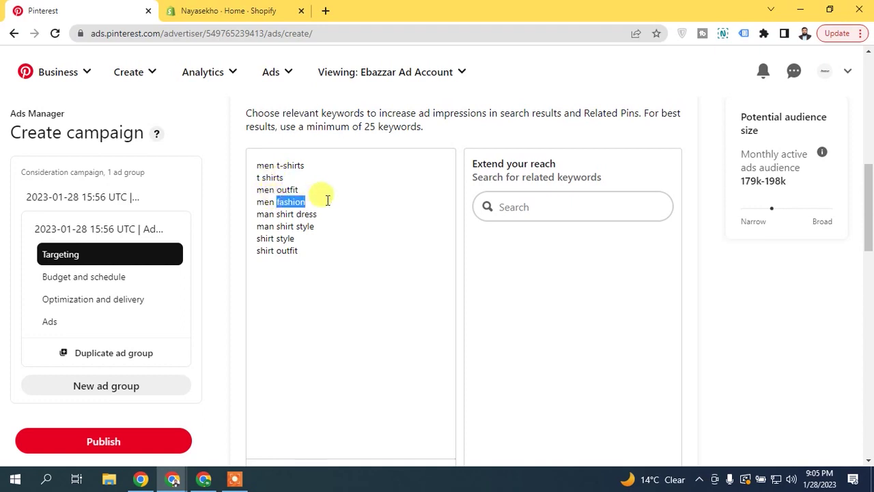
left_click_drag(274, 202, 256, 202)
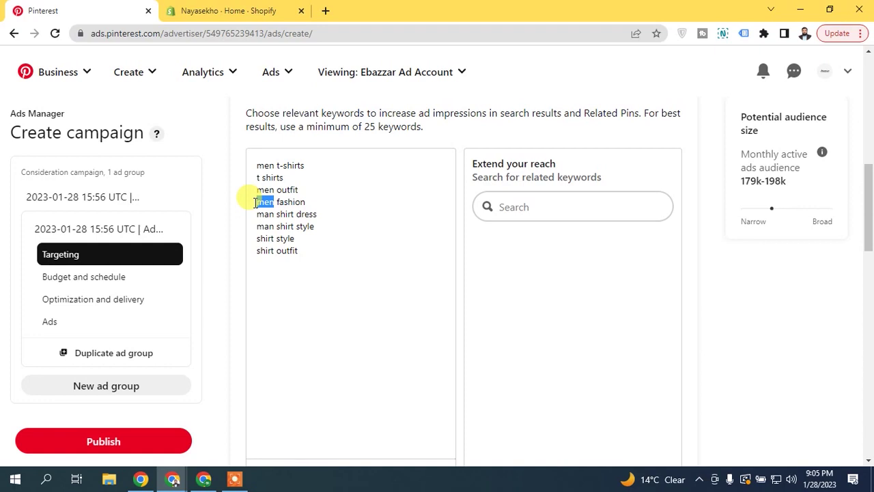
left_click(316, 254)
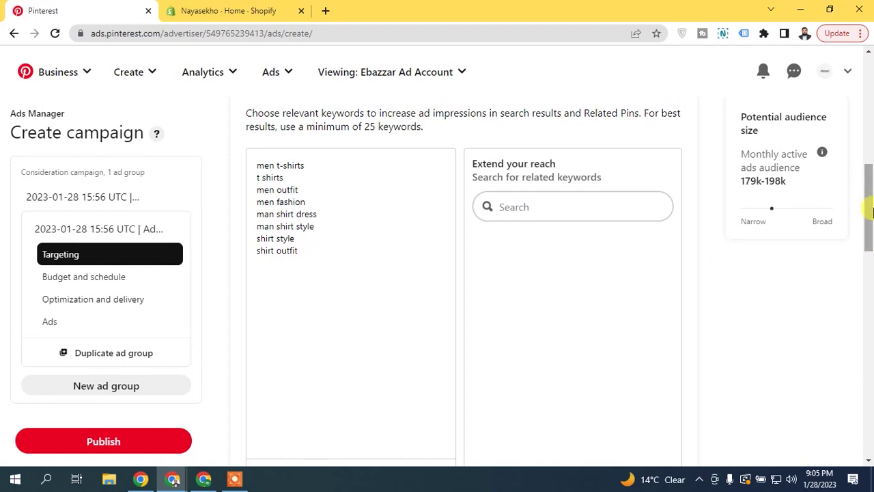
double_click(282, 203)
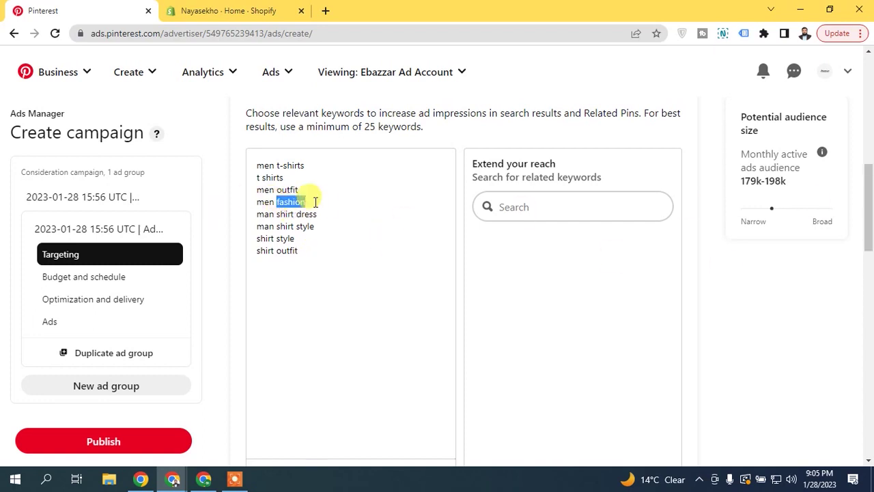
double_click(306, 214)
left_click_drag(291, 215, 274, 216)
left_click(351, 259)
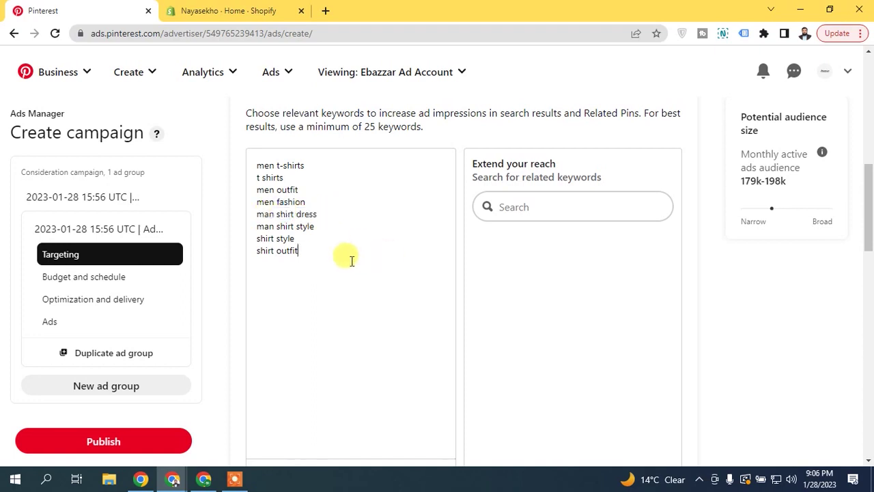
Try appending "2023" to the keyword "men t-shirts" to illustrate phrase matching, and remove the year again.
mouse_move(869, 233)
left_mouse_down()
mouse_move(870, 265)
mouse_move(871, 249)
left_mouse_up()
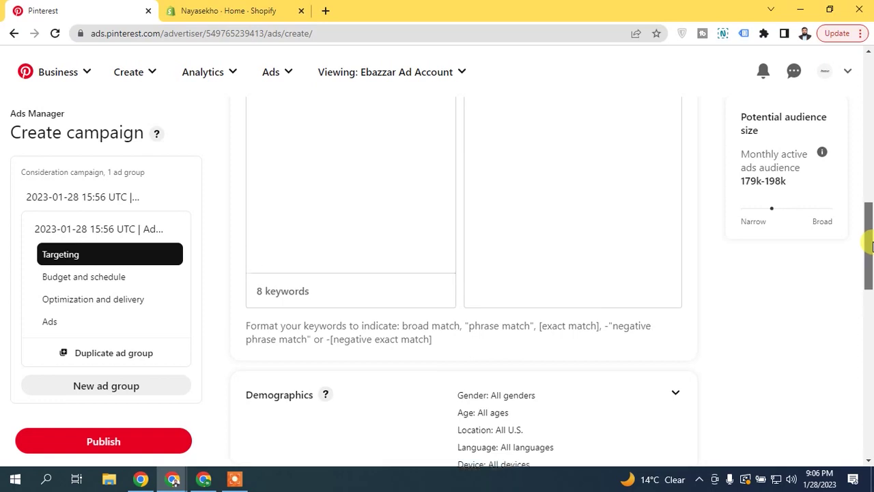
double_click(484, 335)
left_click(508, 330)
left_click_drag(871, 262, 871, 224)
left_click_drag(308, 171, 230, 176)
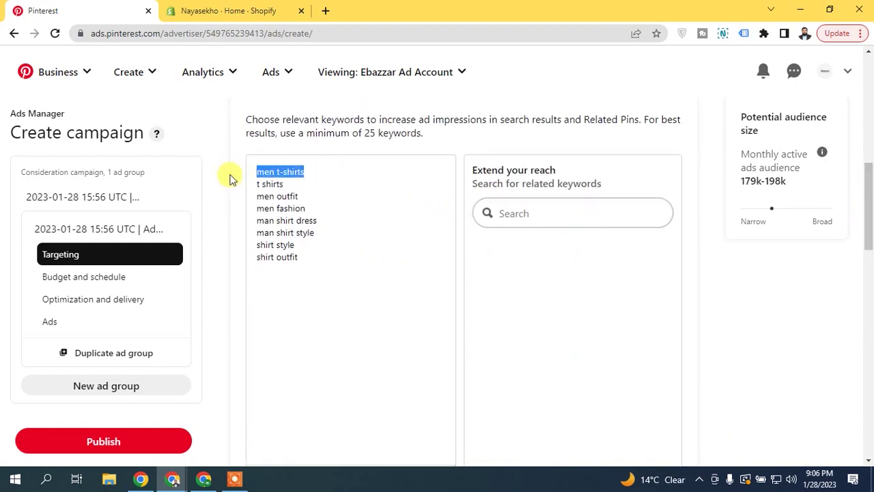
left_click(256, 172)
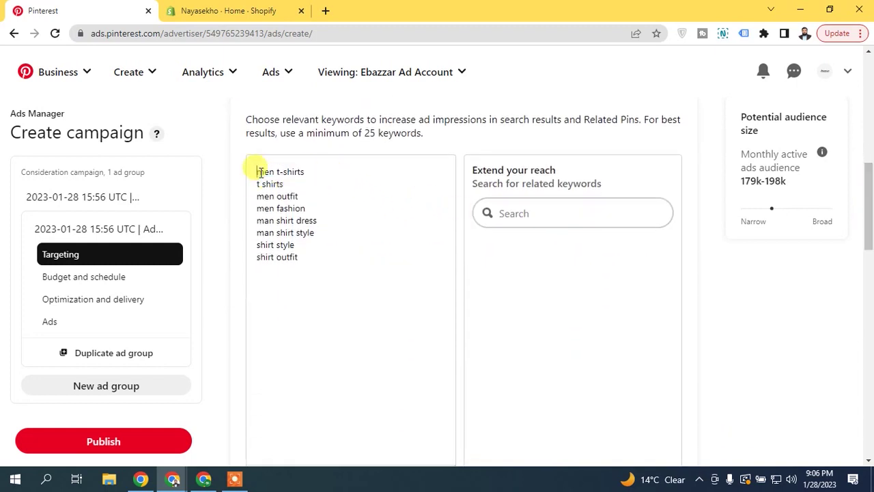
left_click(328, 172)
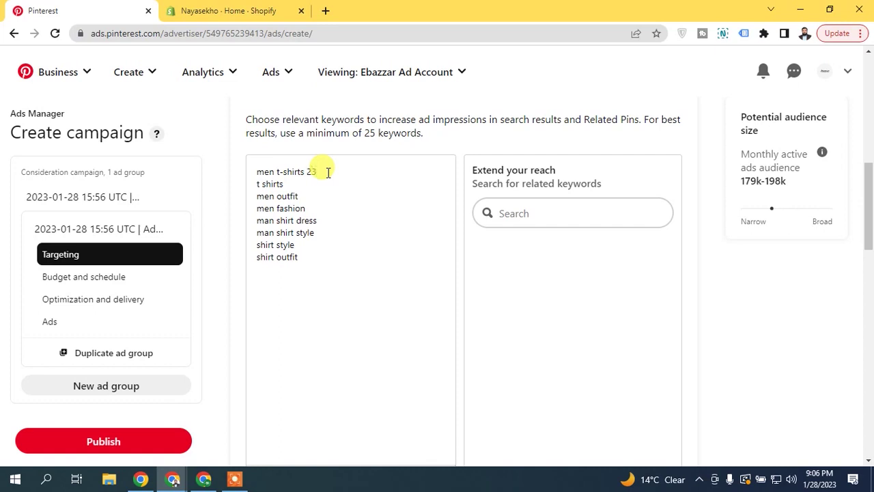
key("BackSpace")
type("0")
left_click_drag(304, 172, 253, 172)
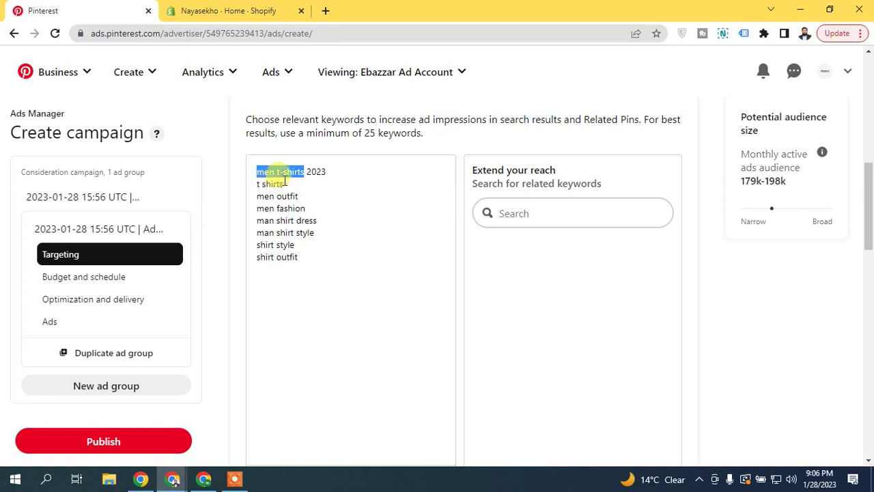
left_click(314, 172)
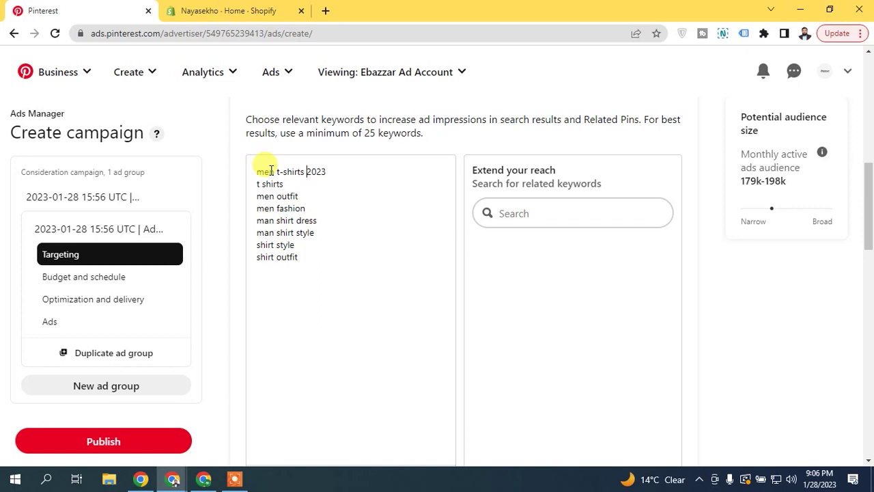
left_click_drag(271, 171, 280, 172)
left_click(285, 182)
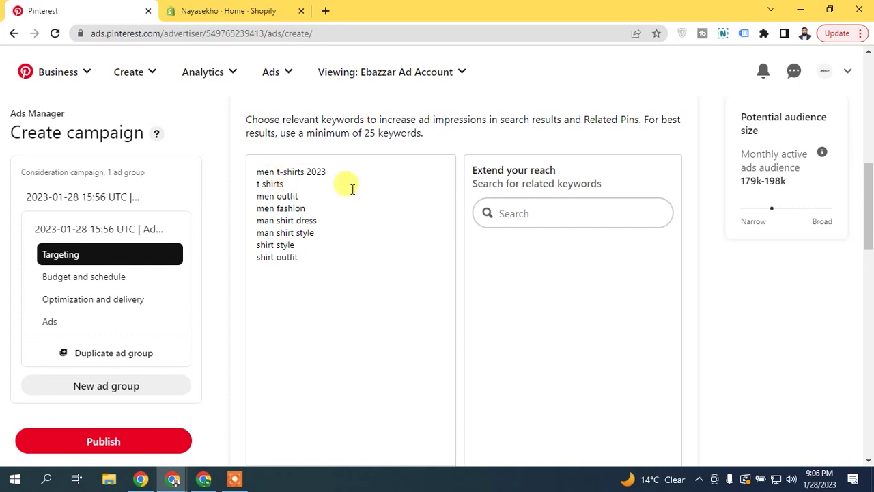
left_click_drag(332, 171, 308, 172)
key("BackSpace")
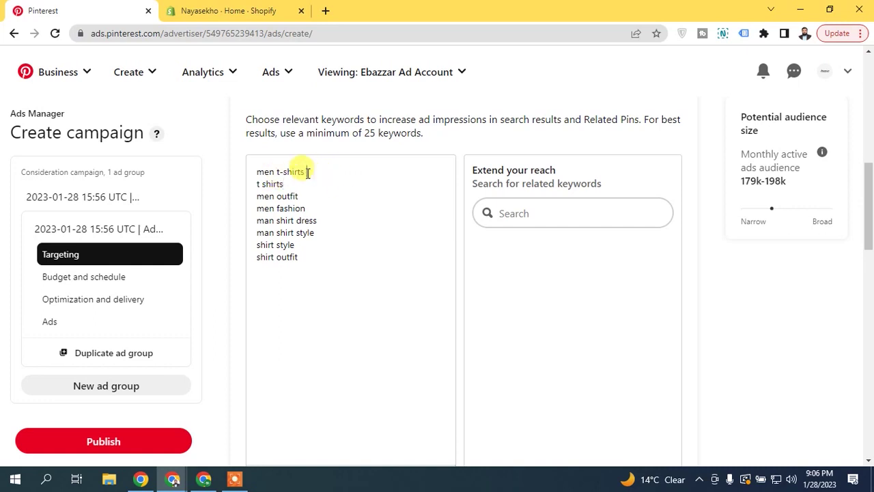
Check the exact-match format note and enclose the first keyword in square brackets as "[men t-shirts]".
mouse_move(866, 234)
left_mouse_down()
mouse_move(861, 273)
mouse_move(867, 243)
left_mouse_up()
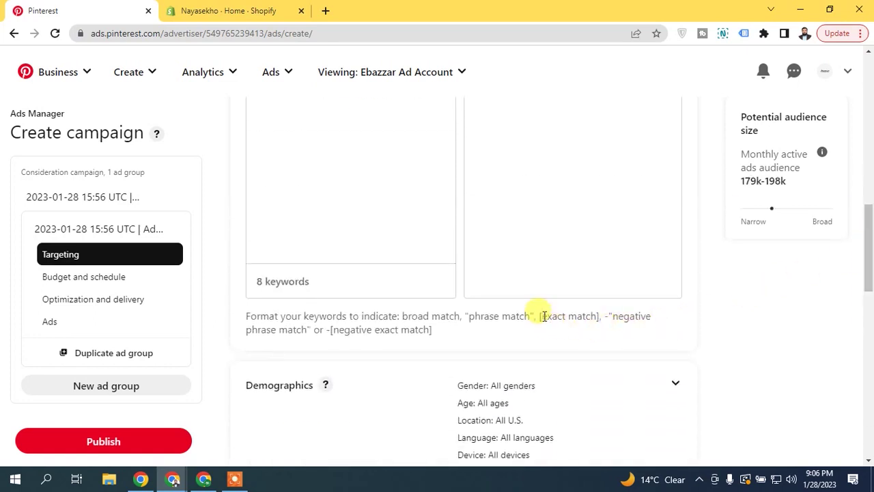
left_click_drag(539, 315, 599, 316)
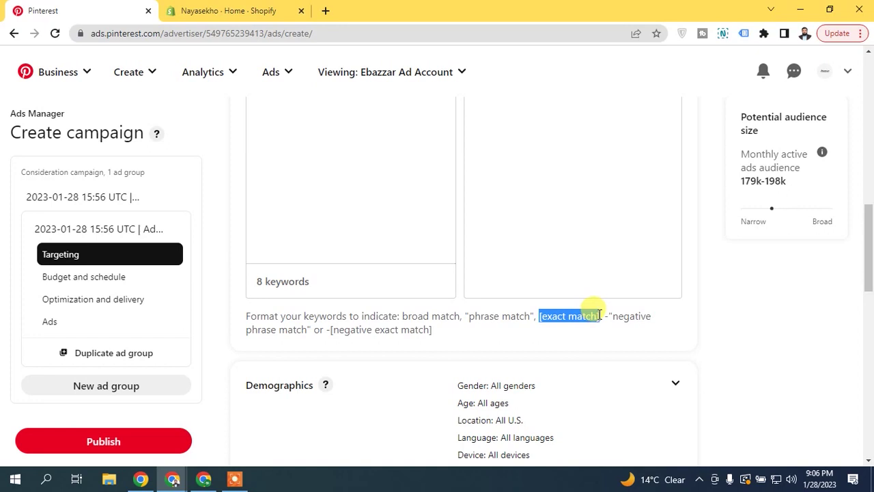
left_click(595, 327)
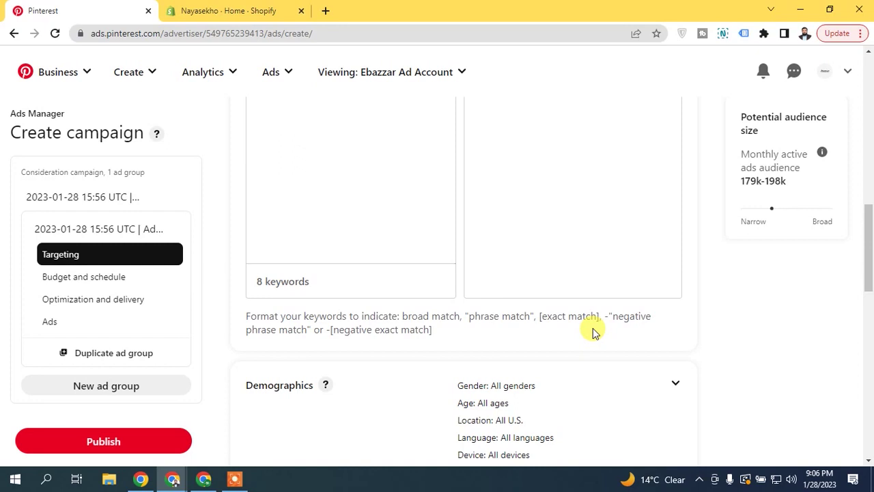
left_click_drag(868, 257, 870, 208)
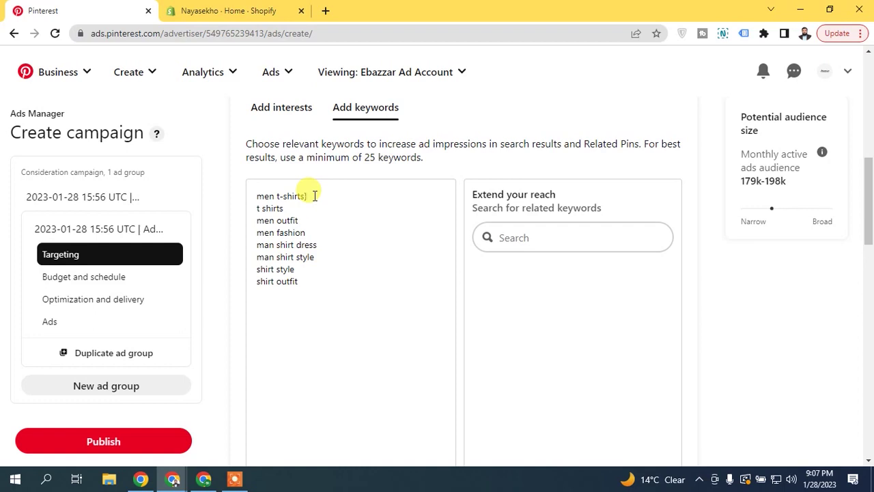
left_click(257, 196)
type("[")
type("[")
left_click(340, 278)
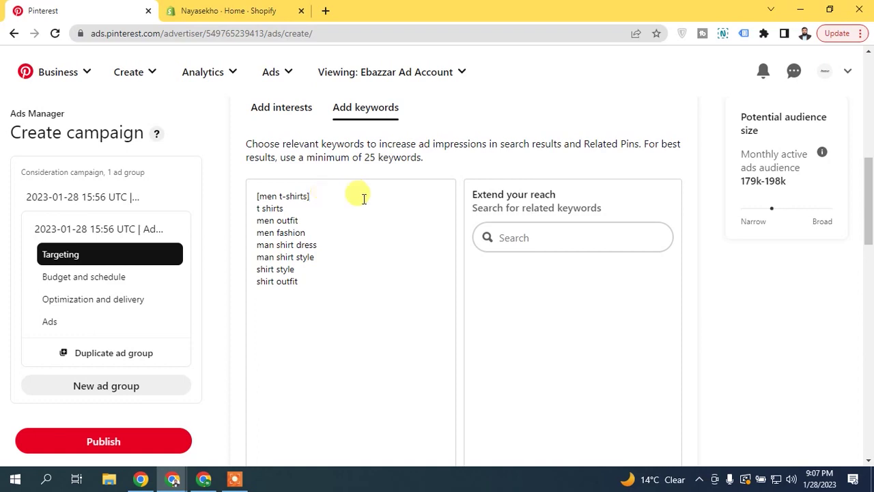
Review the broad, phrase, exact and negative match format notes, the keyword list and the potential audience size.
scroll(864, 230, "down", 4)
left_click_drag(432, 292, 403, 280)
left_click(448, 294)
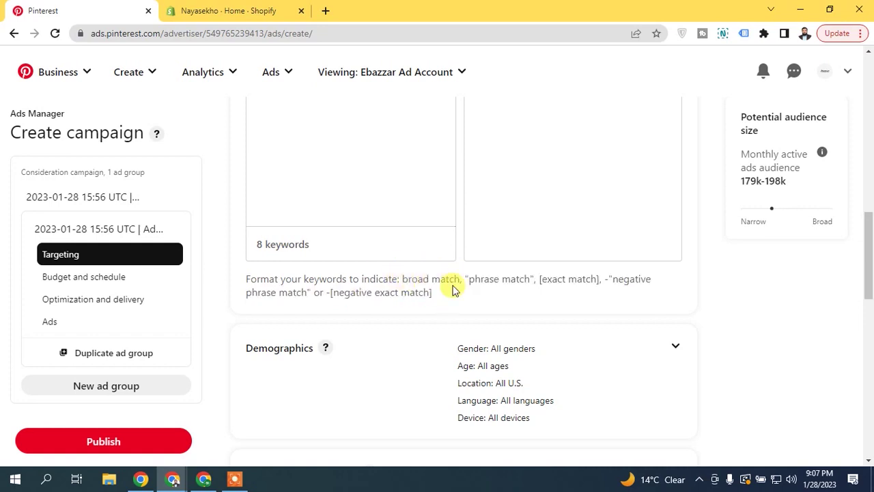
left_click_drag(401, 278, 526, 280)
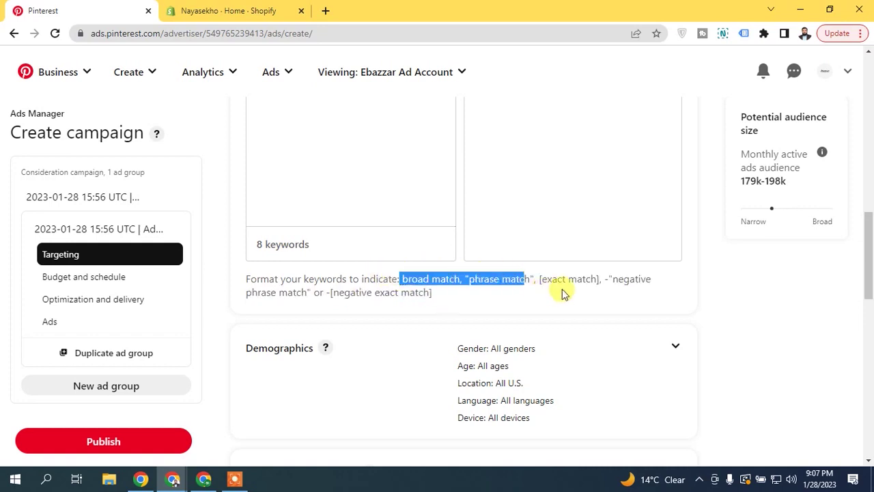
left_click(572, 291)
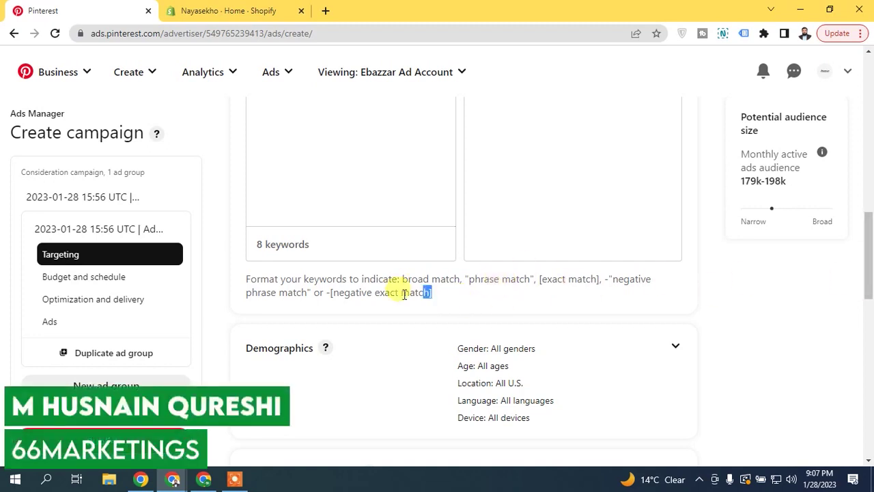
left_click_drag(430, 292, 263, 281)
left_click_drag(868, 273, 871, 198)
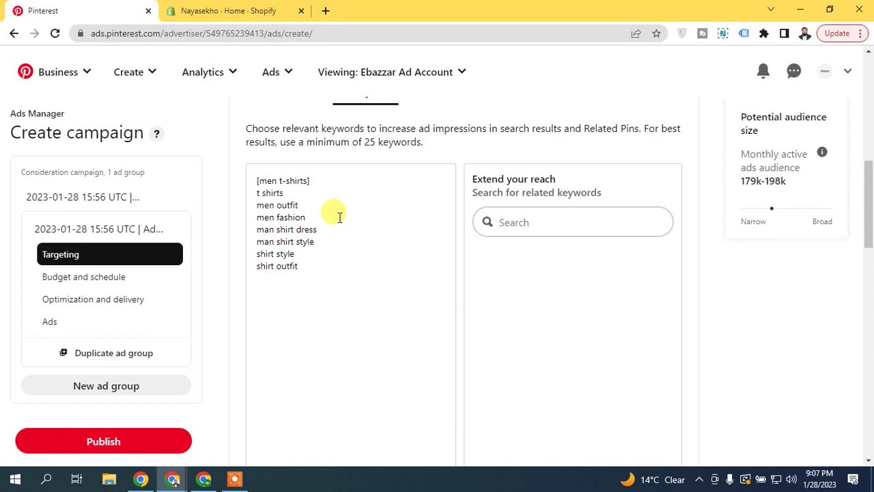
left_click_drag(793, 183, 736, 188)
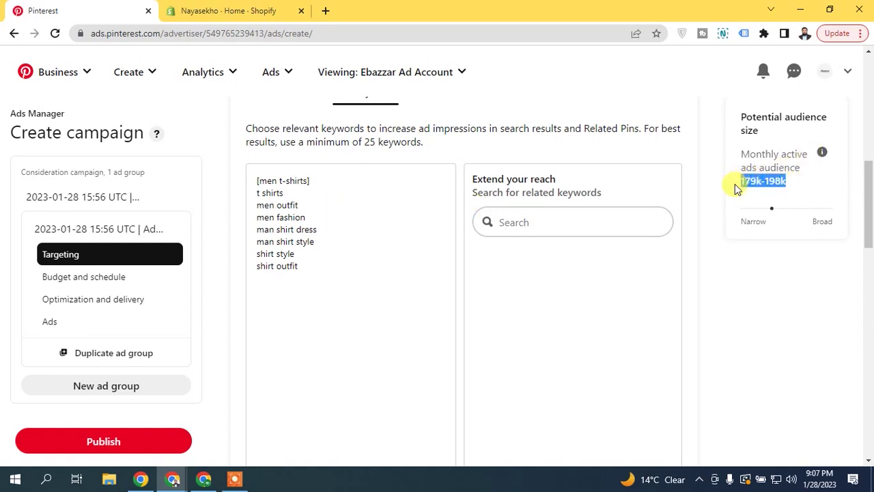
scroll(869, 198, "up", 1)
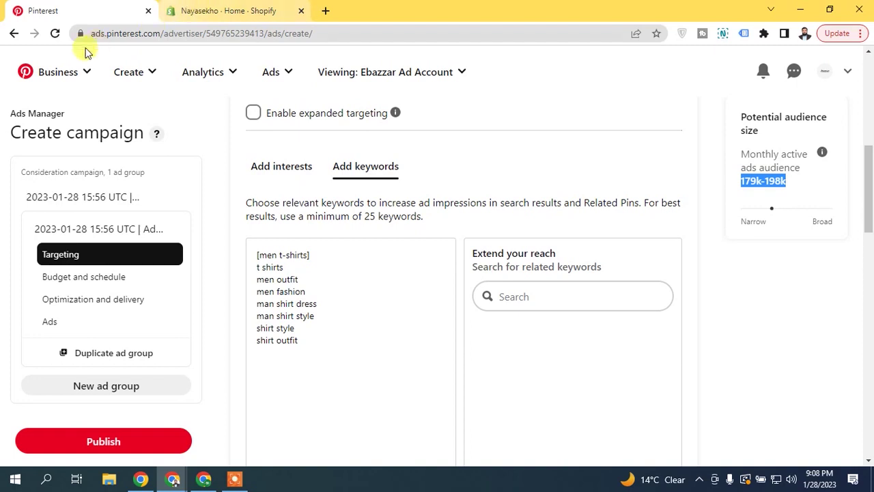
Open the Pinterest home feed in a new browser tab and switch to that tab.
right_click(60, 81)
left_click(91, 78)
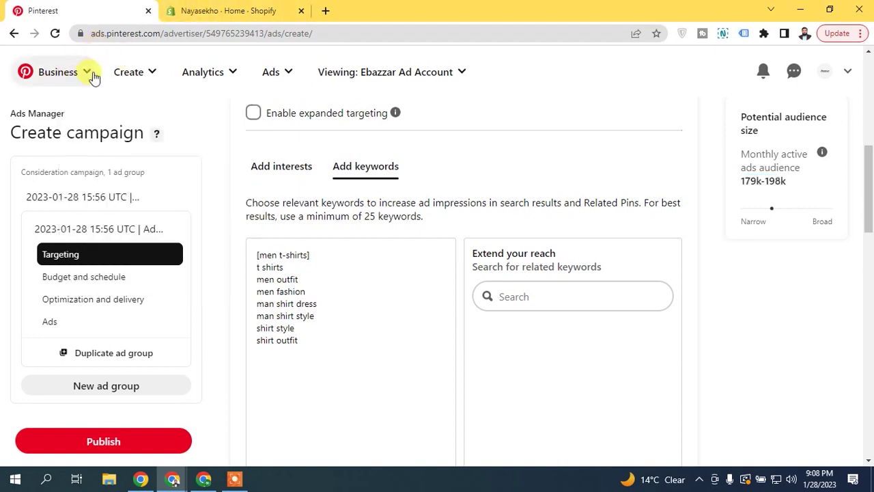
left_click(92, 78)
right_click(89, 134)
left_click(137, 141)
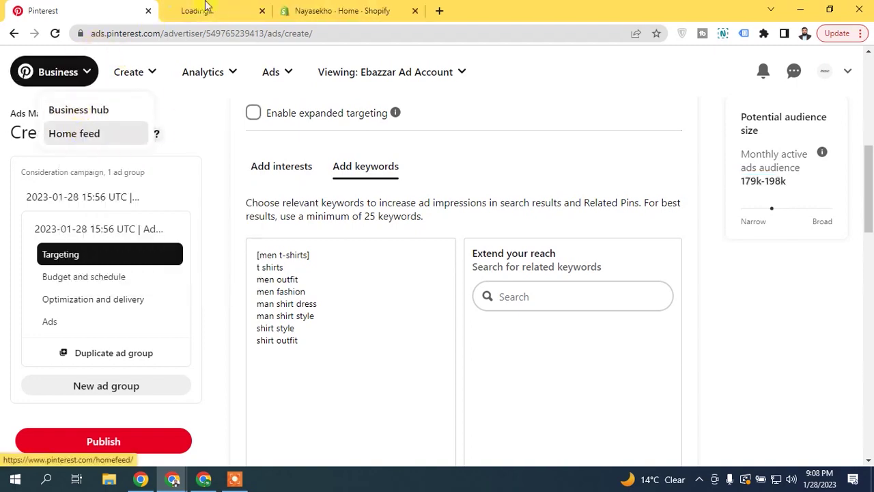
left_click(217, 7)
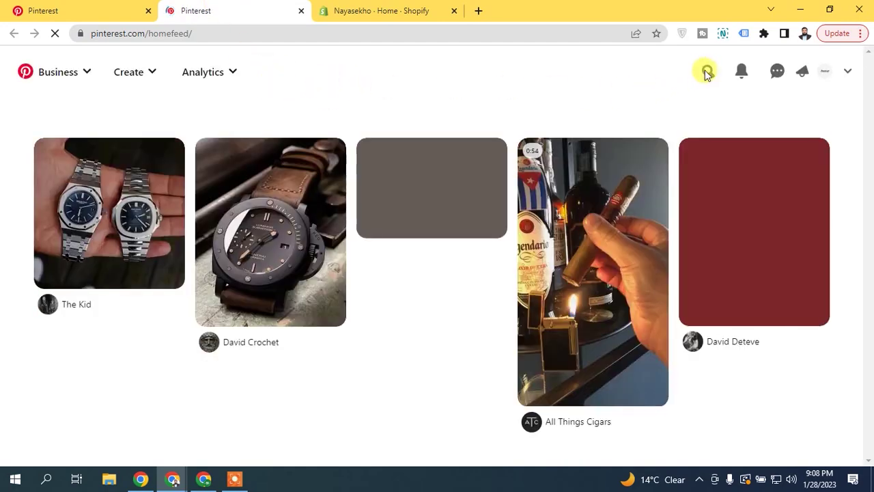
Search Pinterest for "men t shirts" and browse the resulting pins.
left_click(707, 73)
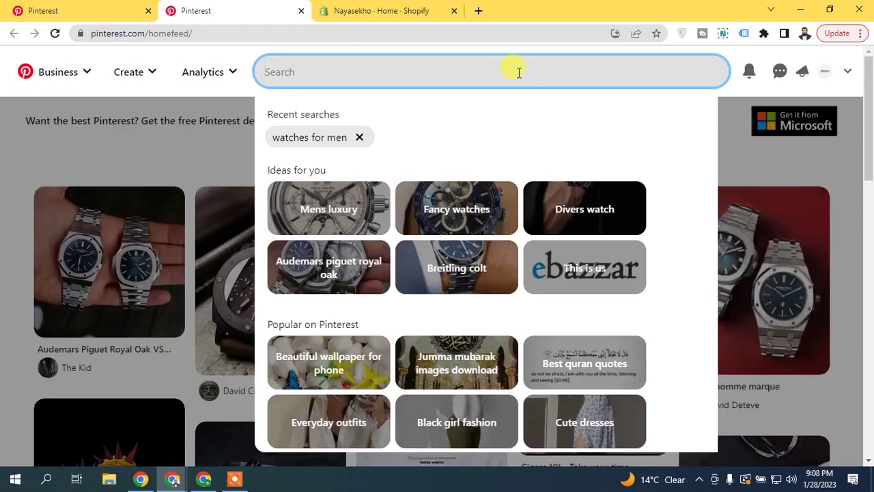
type("men t shirts")
key("Return")
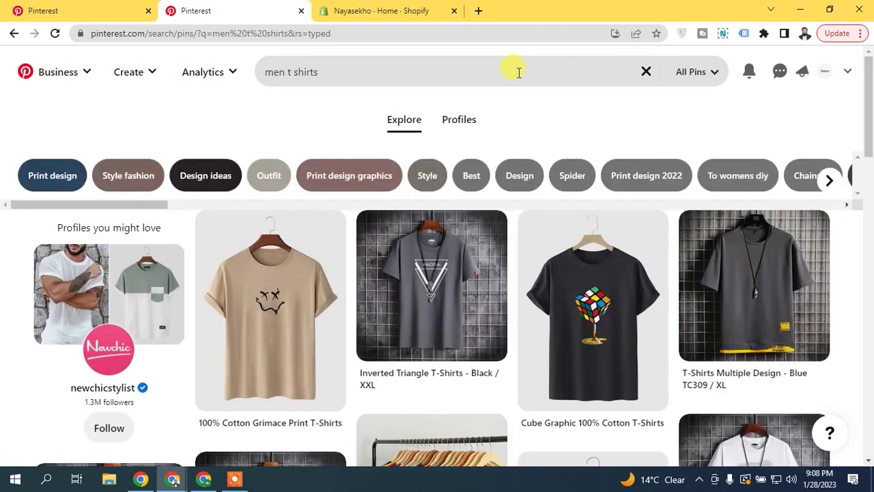
left_click_drag(866, 145, 861, 165)
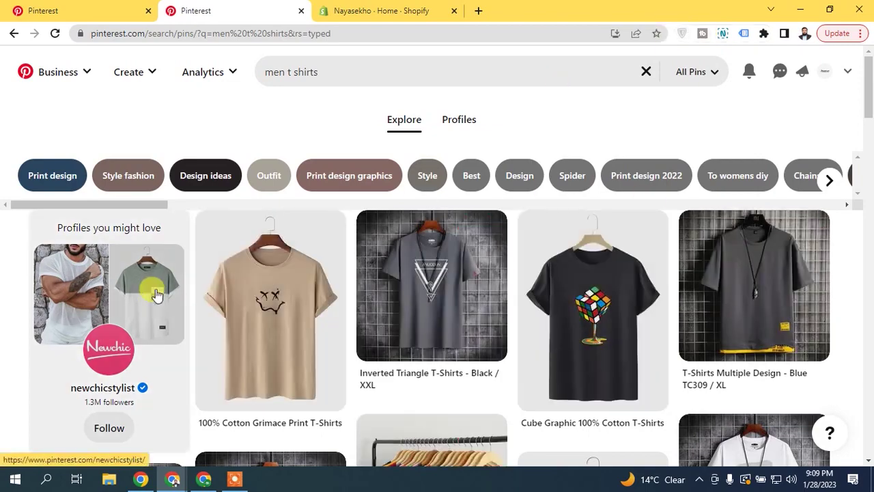
Look through the "men t shirts" search results for promoted pins.
scroll(869, 288, "down", 10)
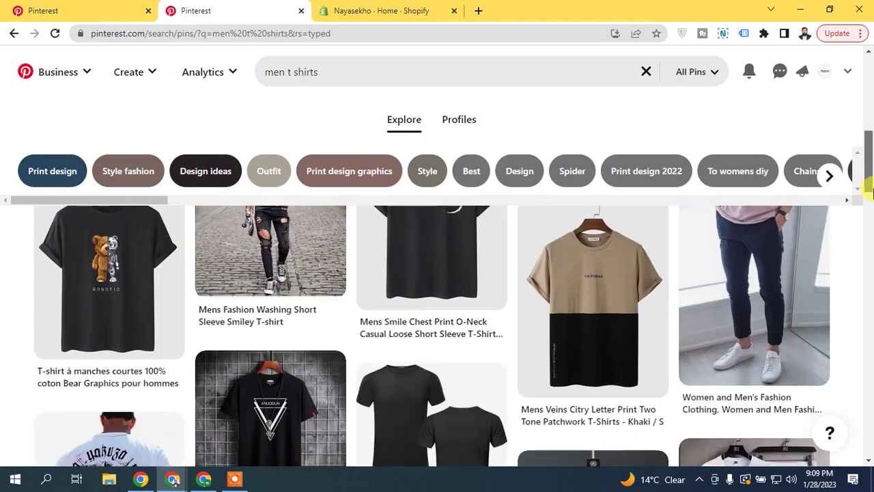
scroll(868, 288, "down", 10)
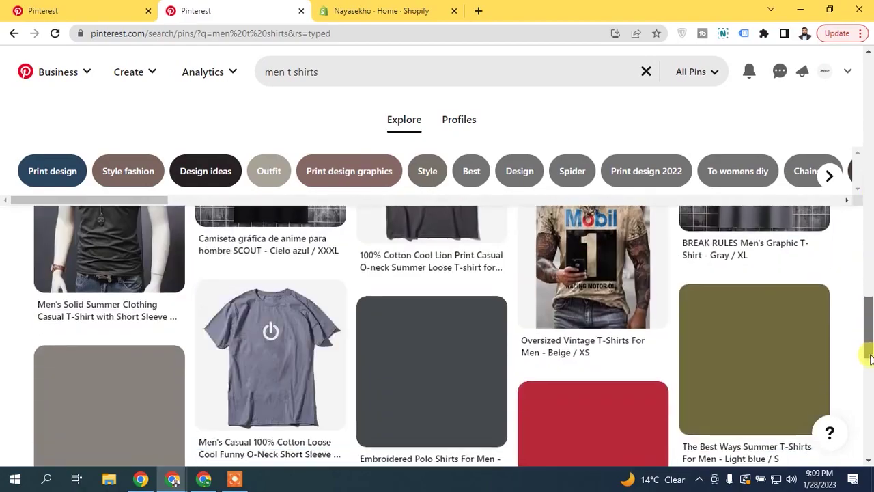
scroll(871, 372, "down", 10)
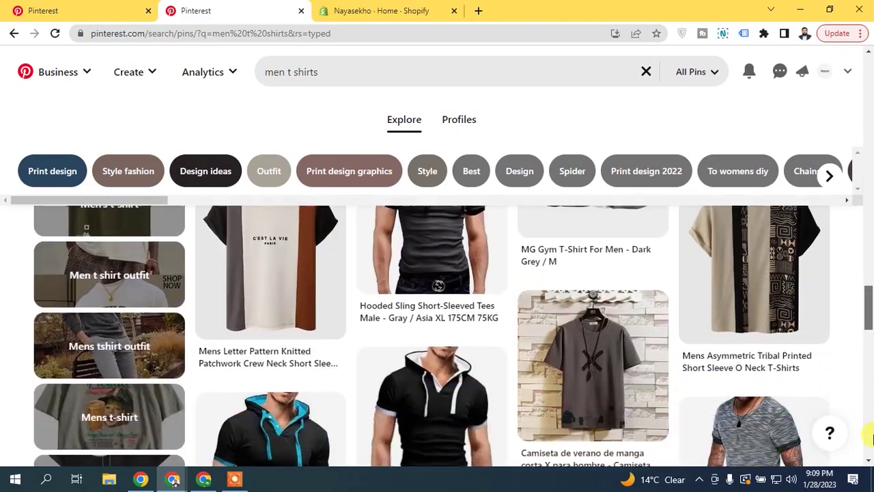
scroll(871, 437, "down", 3)
left_click_drag(868, 334, 872, 162)
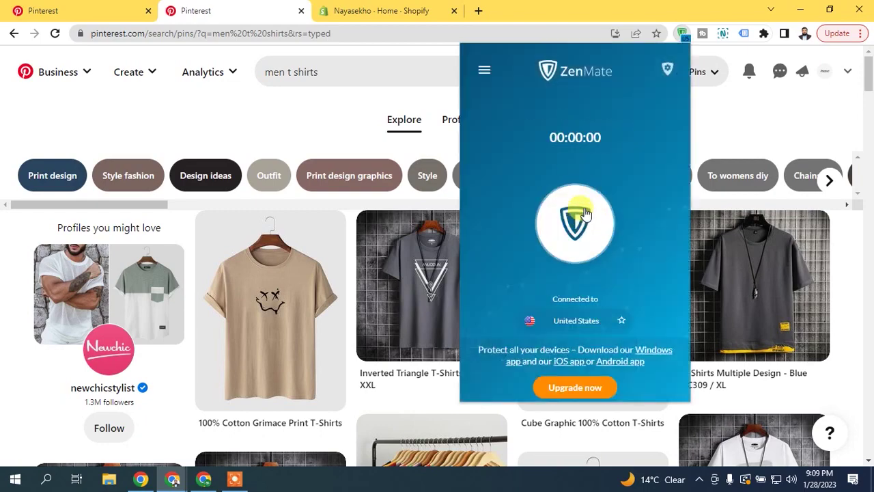
Rerun the "men t shirts" search and examine the promoted pins placed among the results.
left_click(398, 71)
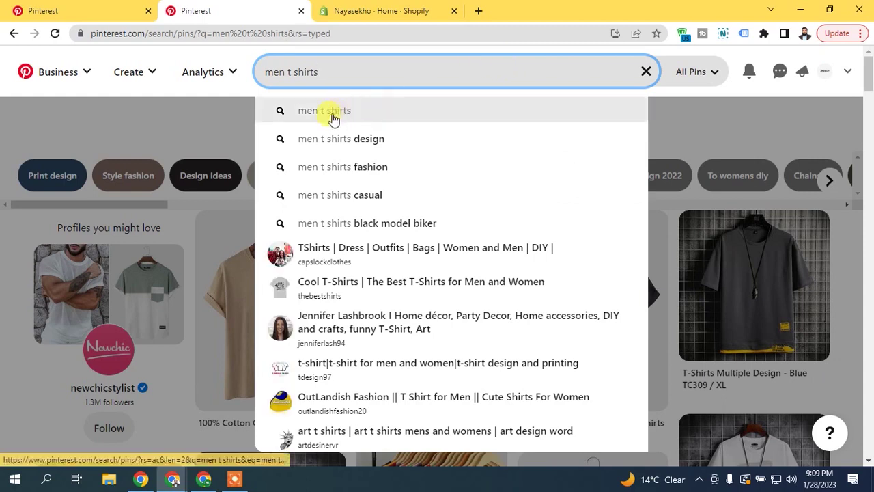
left_click(331, 115)
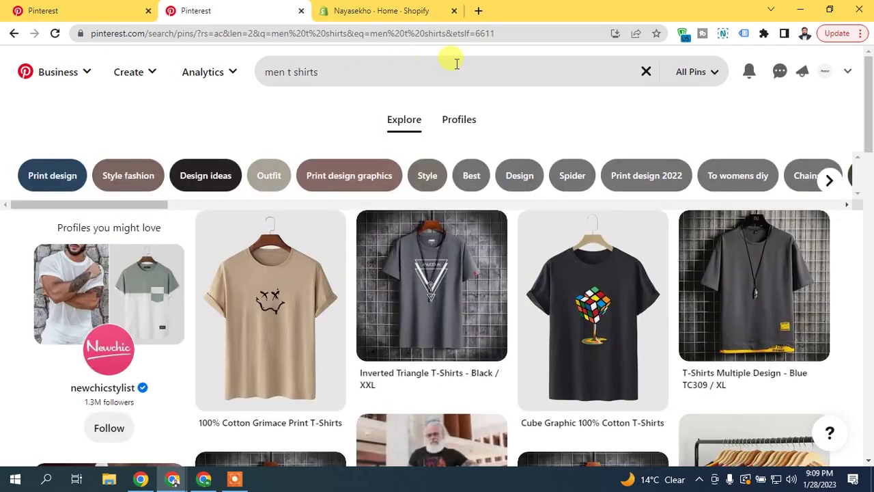
left_click_drag(870, 136, 869, 186)
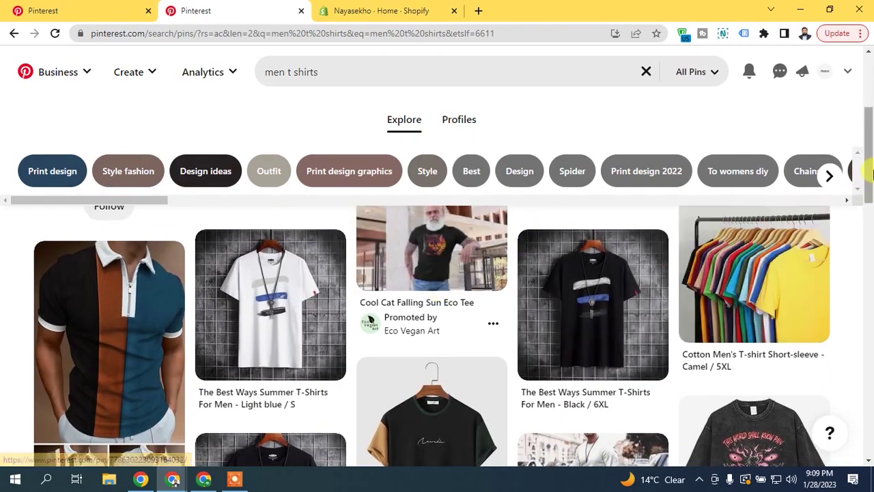
scroll(840, 218, "up", 1)
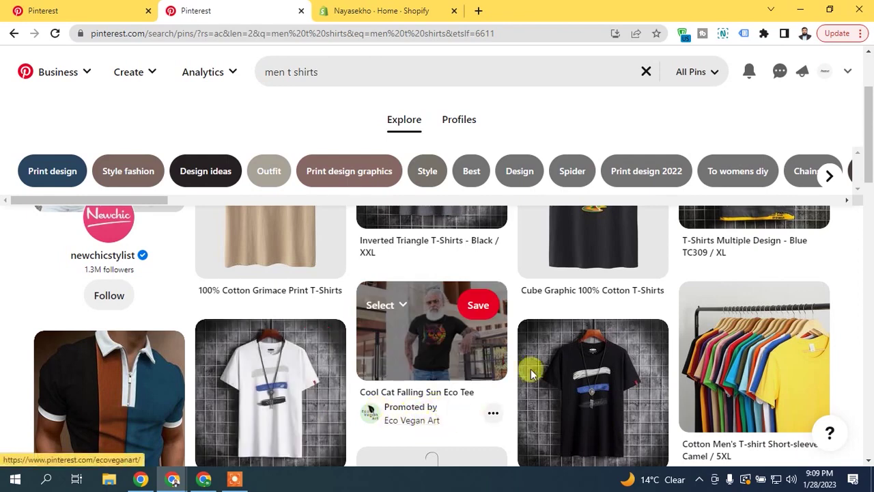
left_click_drag(870, 144, 871, 204)
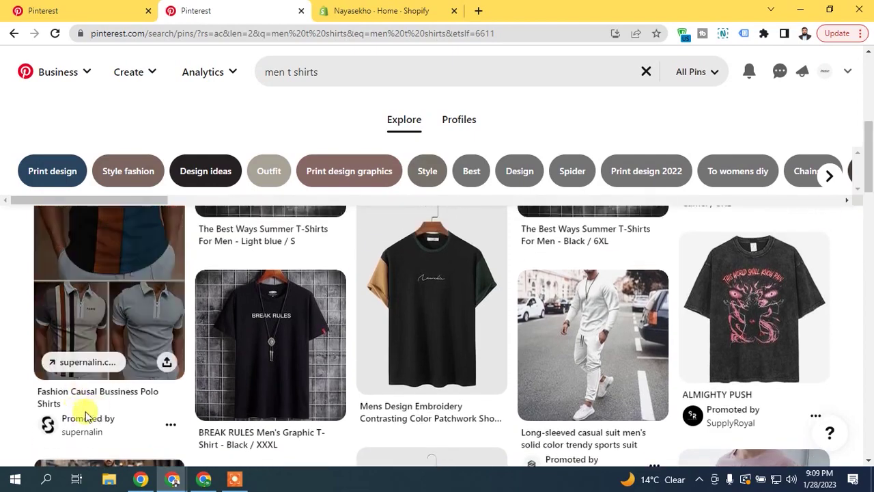
left_click_drag(869, 162, 870, 123)
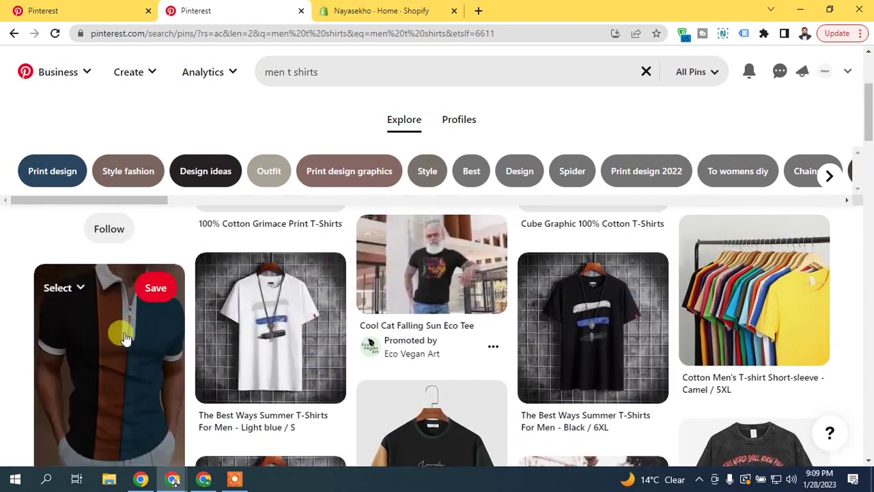
left_click_drag(869, 125, 871, 145)
mouse_move(142, 273)
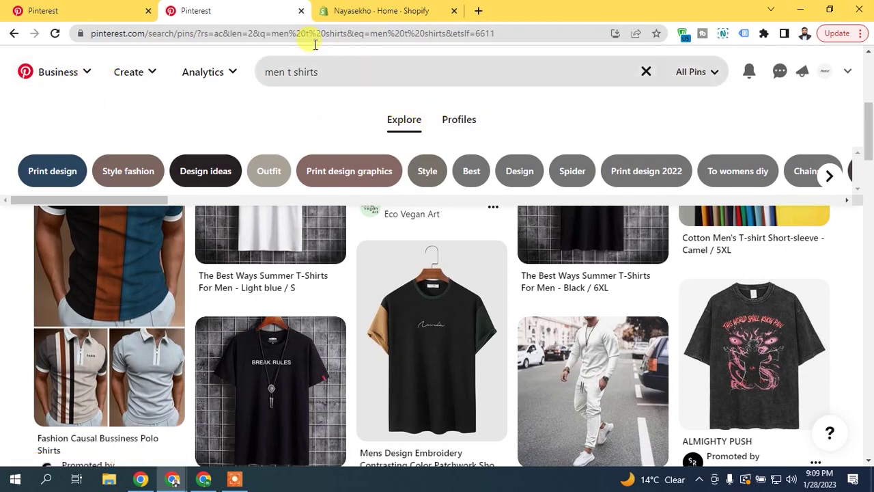
Return to the campaign setup and expand the ad group's Demographics settings below the keywords.
left_click(110, 8)
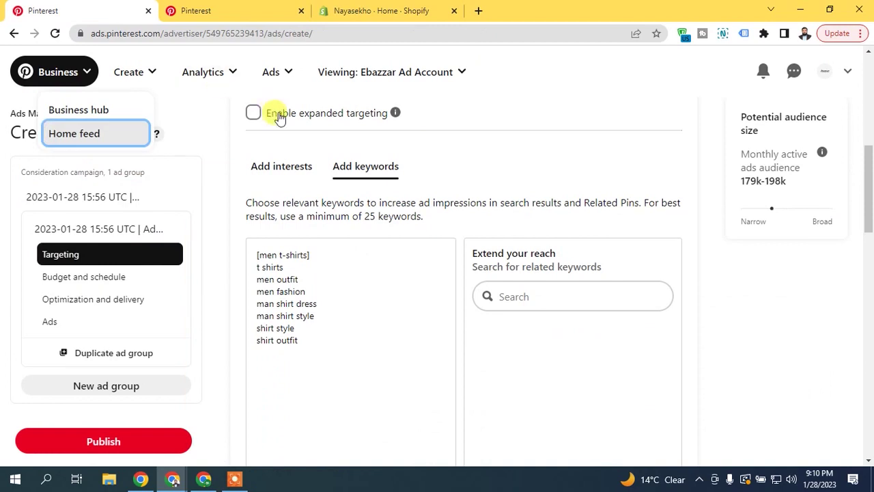
left_click(303, 143)
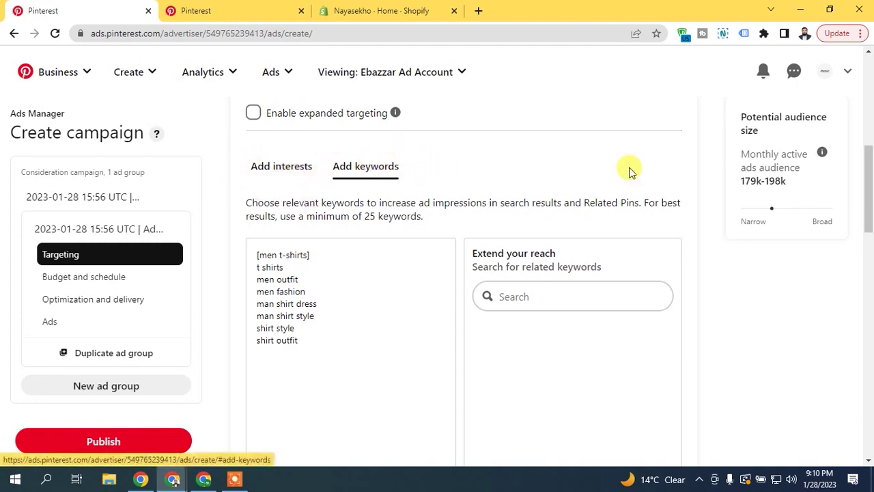
scroll(867, 194, "down", 1)
left_click_drag(870, 194, 853, 280)
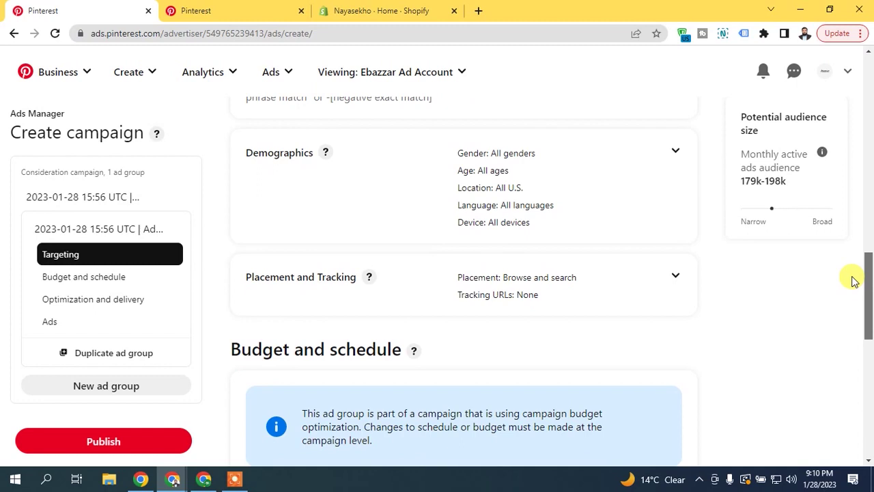
left_click(654, 161)
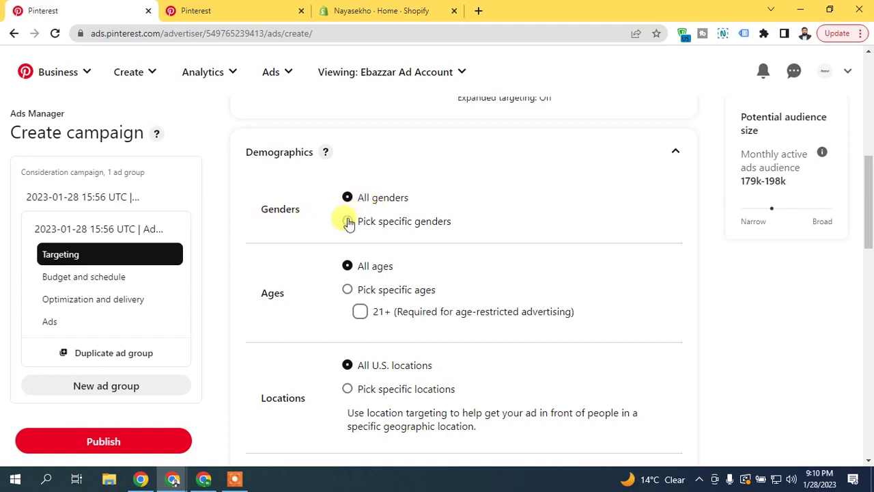
Check the t-shirt search results once more and come back to the campaign's demographic options.
left_click(247, 8)
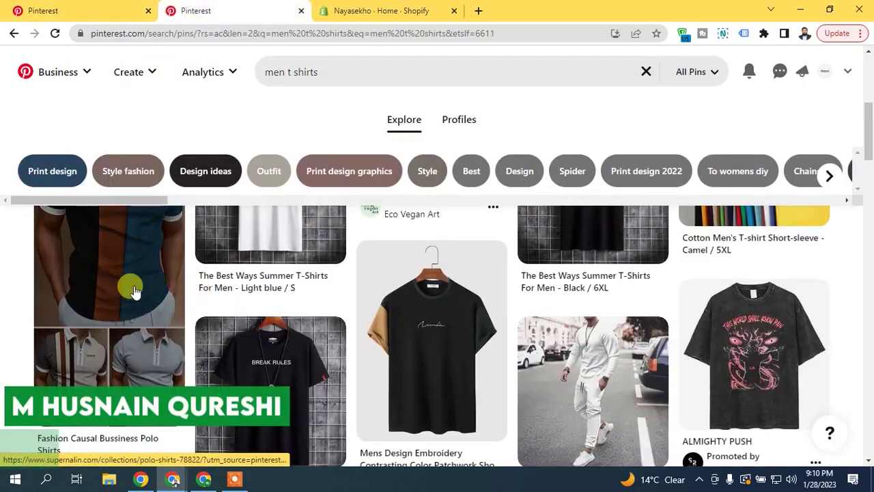
left_click(68, 5)
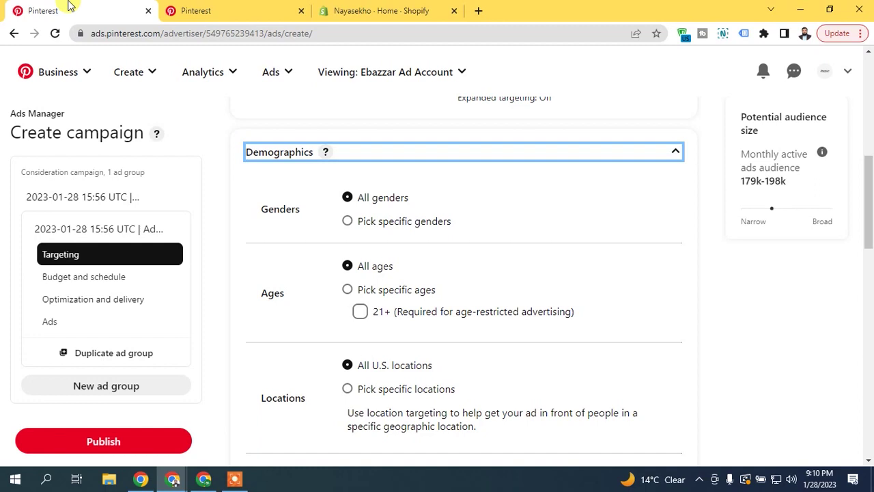
left_click(317, 188)
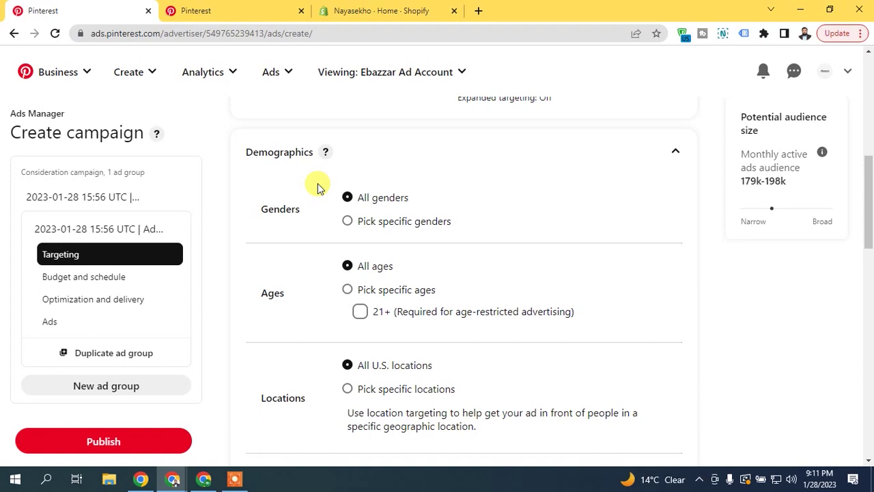
Try targeting male only, male plus unspecified, and female only while checking the potential audience size, and restore all genders.
left_click(349, 221)
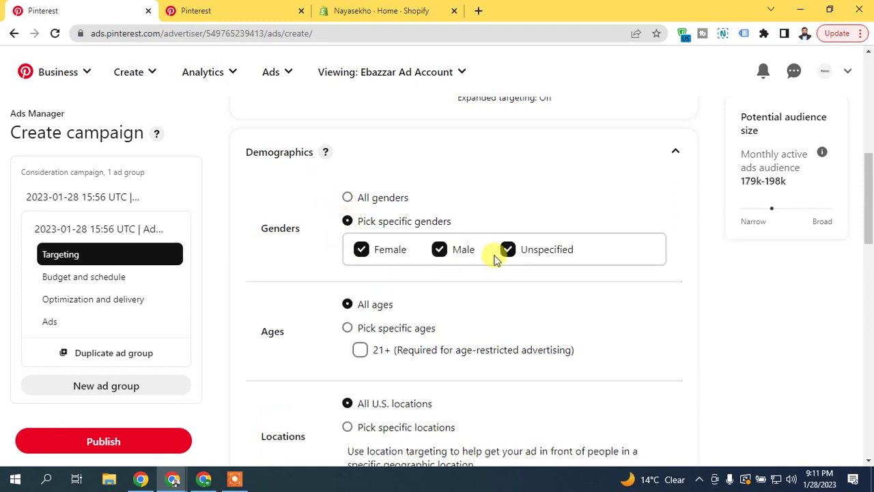
left_click(366, 252)
left_click(518, 251)
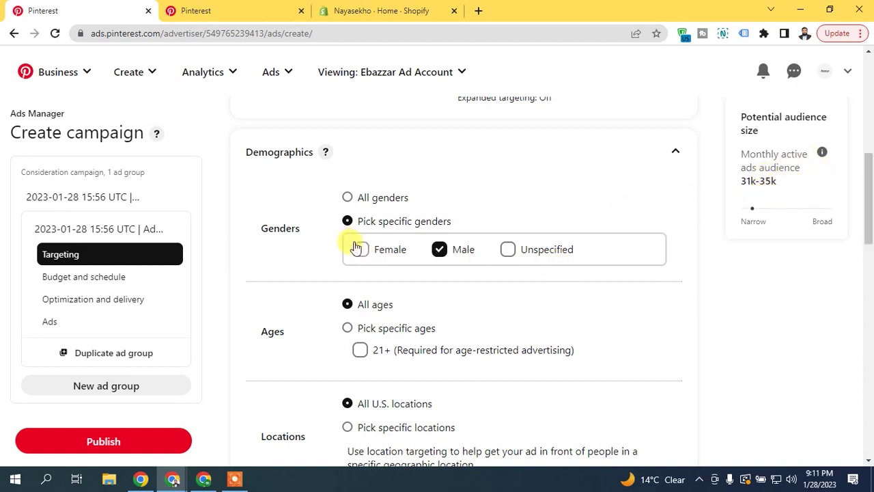
left_click(508, 250)
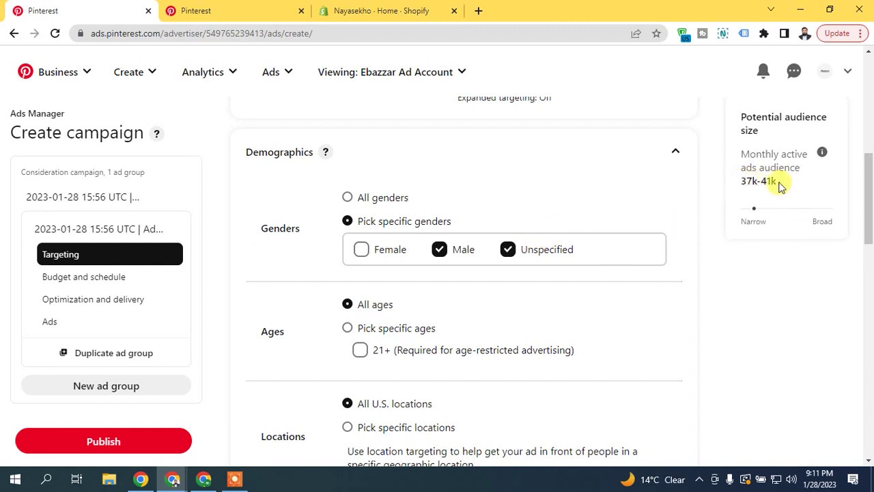
left_click(363, 249)
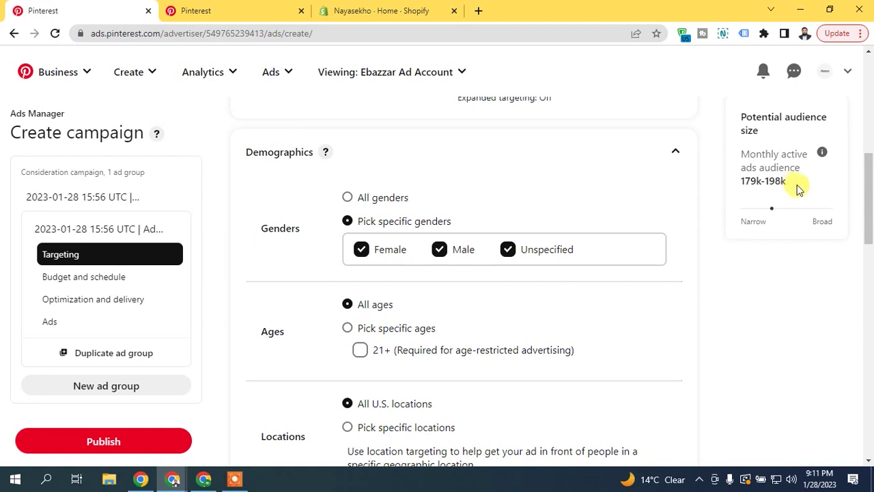
left_click(439, 250)
left_click(507, 249)
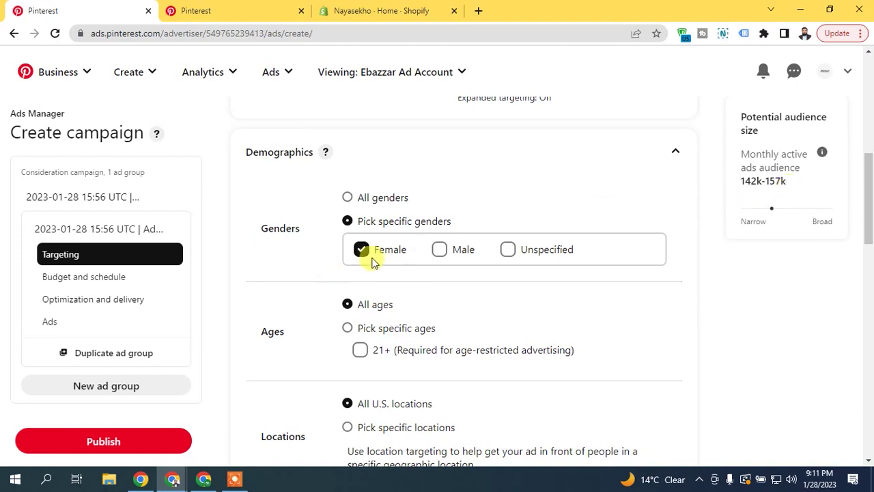
left_click(439, 249)
left_click(508, 250)
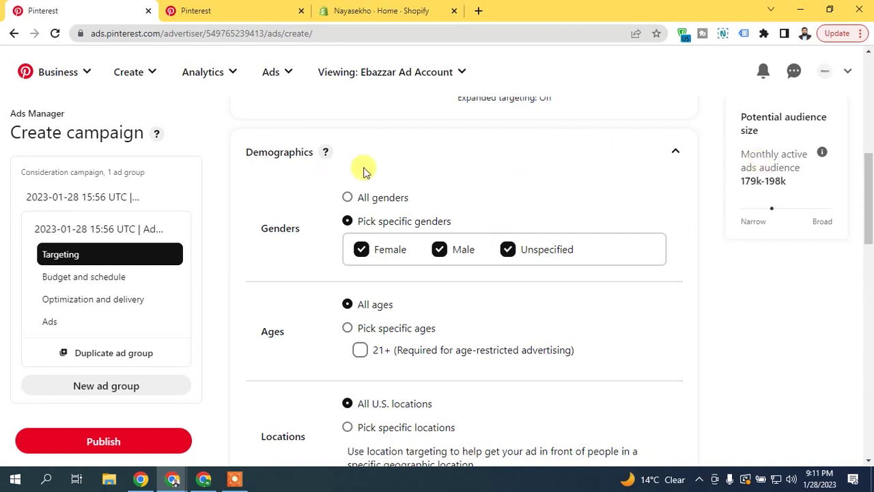
left_click(347, 196)
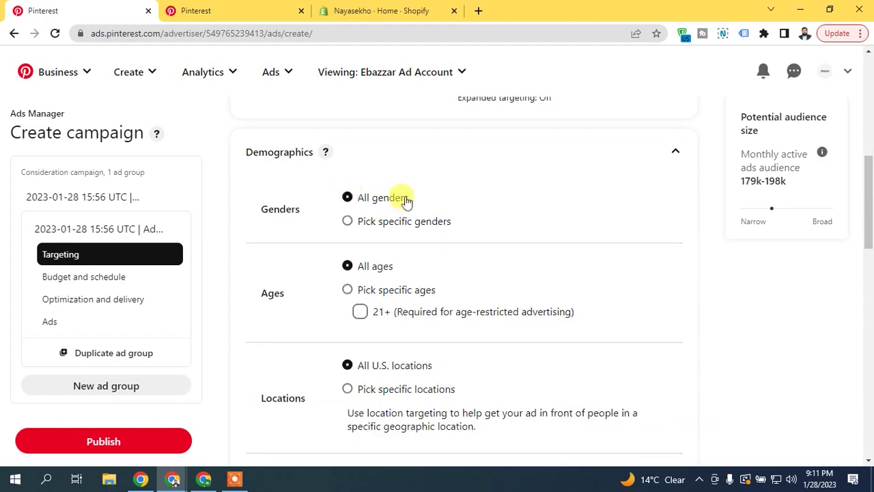
Target specific ages, keeping 18-24, 25-34, 35-44 and 45-49 and excluding 50-54, 55-64 and 65+.
left_click(220, 7)
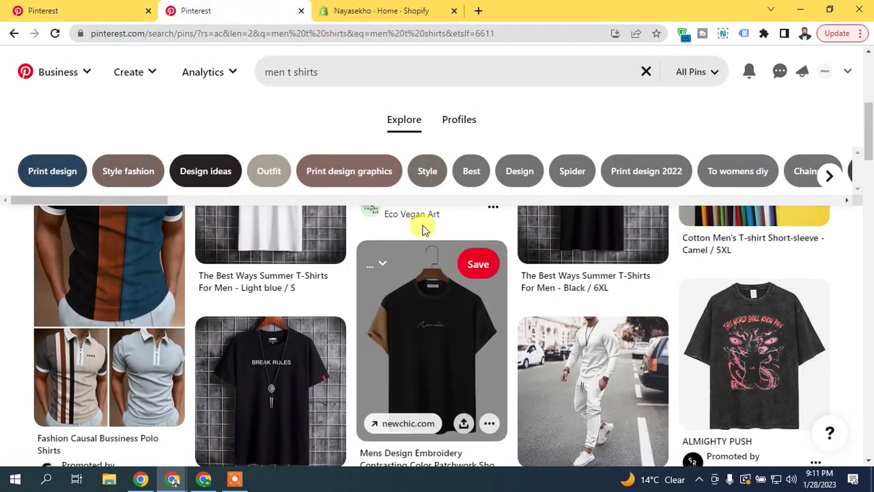
key("ctrl+shift+Tab")
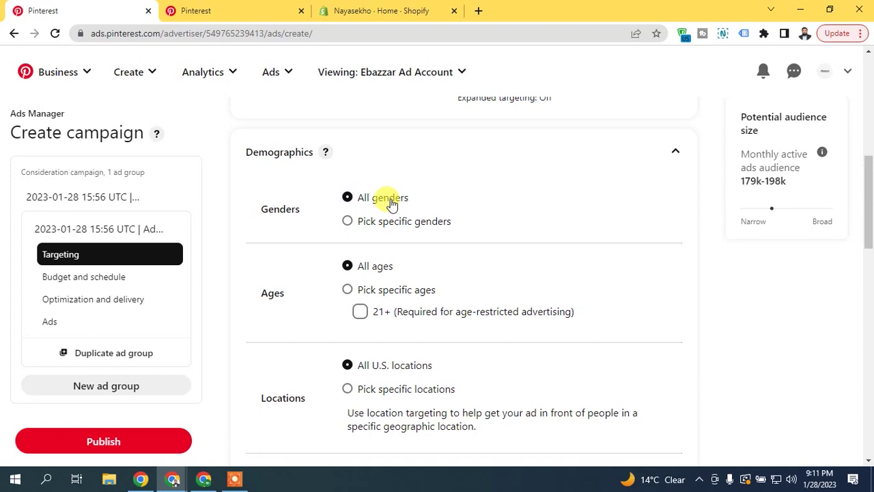
scroll(289, 213, "down", 2)
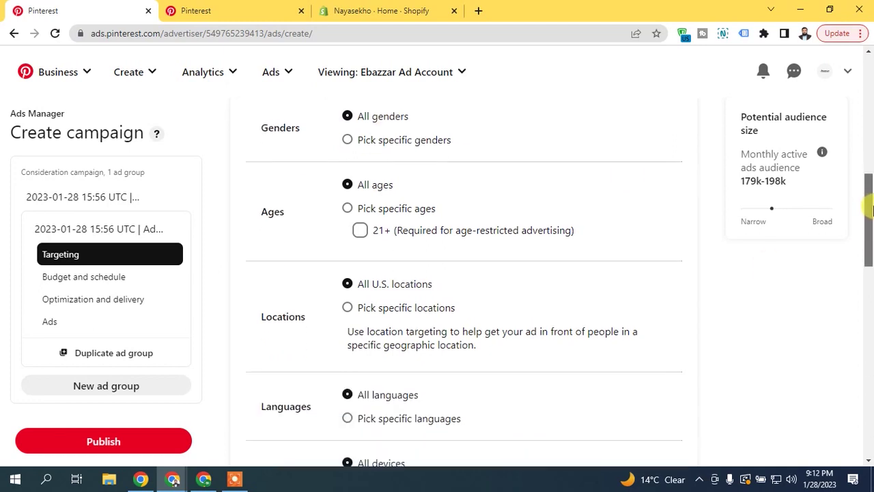
left_click(347, 208)
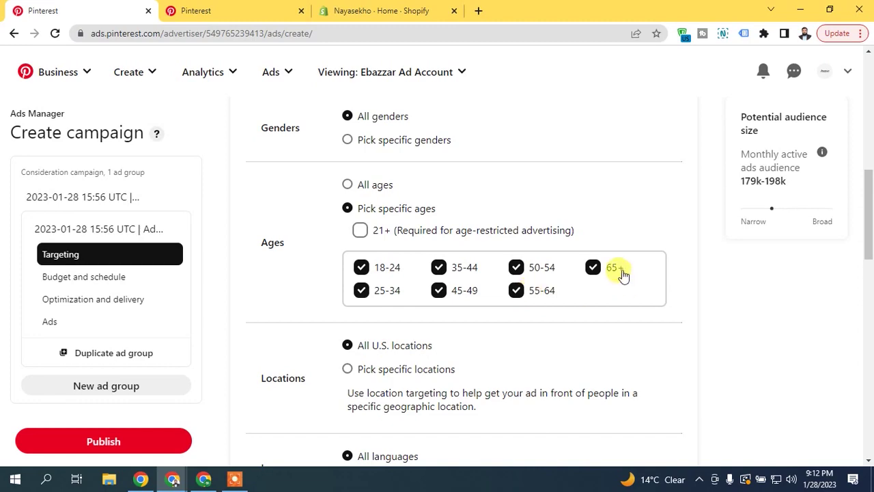
left_click(196, 10)
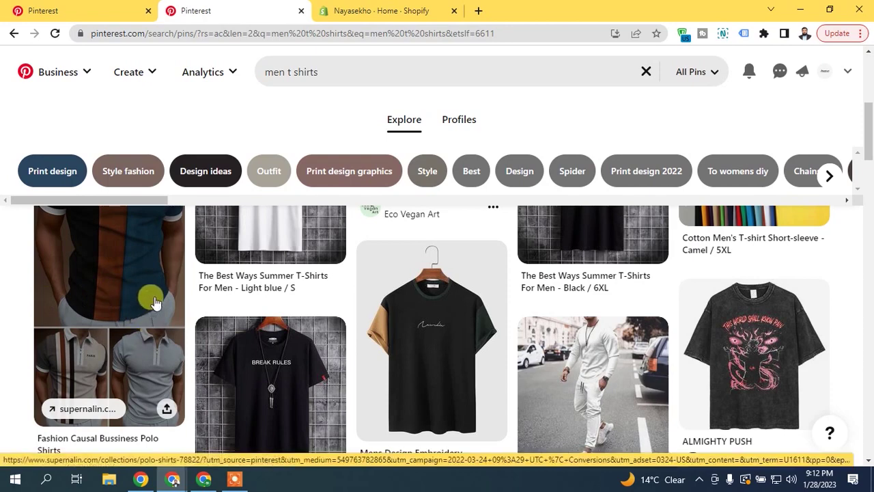
left_click(36, 8)
left_click(516, 267)
left_click(516, 290)
left_click(593, 267)
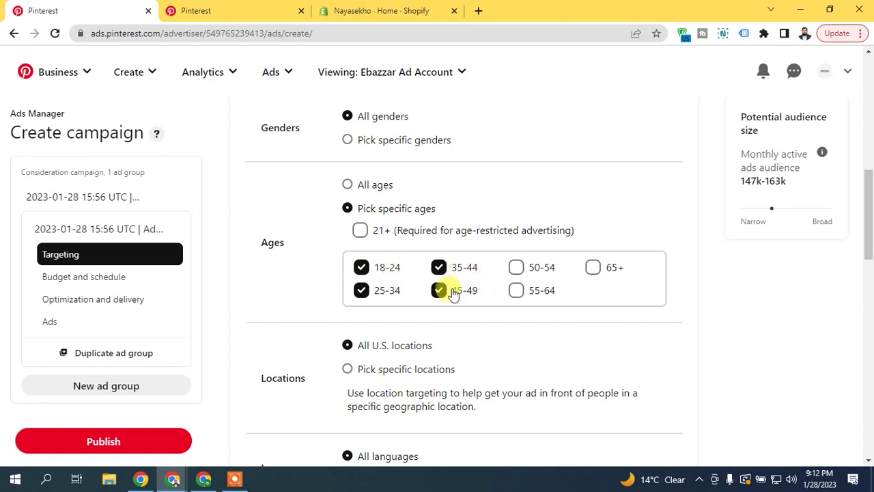
Restrict the ad group's genders to male only, excluding female and unspecified.
left_click(349, 140)
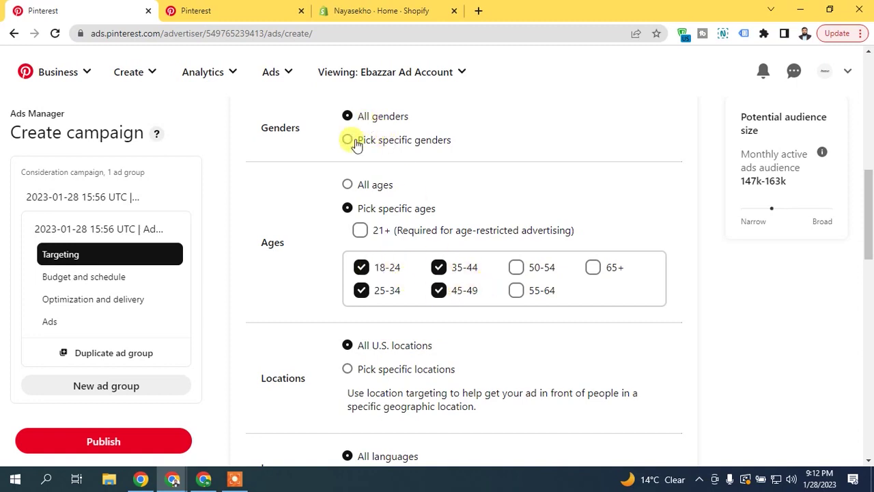
left_click(377, 165)
left_click(505, 168)
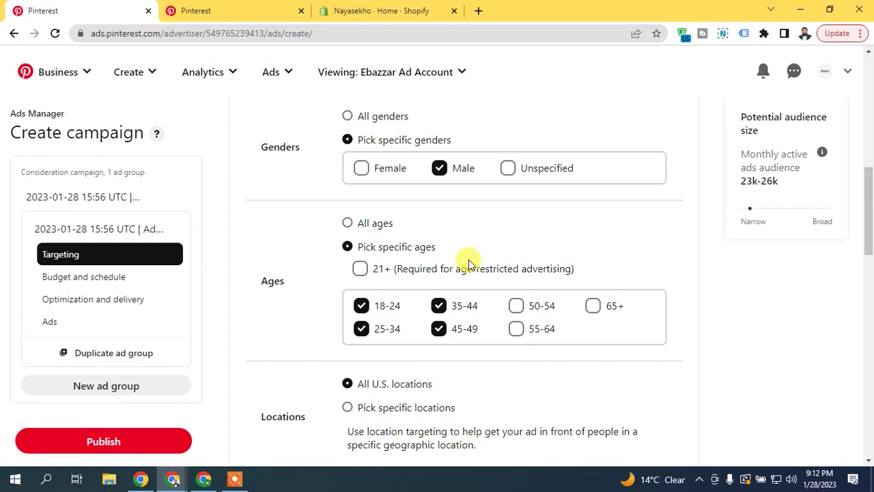
Reopen the ad group's Interests and Keywords settings and review the keyword list and match format notes.
left_click_drag(869, 207, 870, 139)
left_click(579, 269)
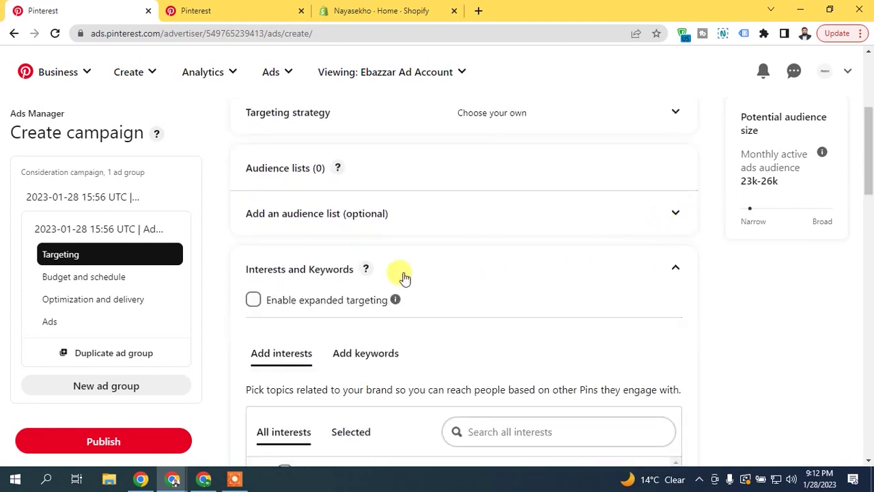
left_click(365, 353)
left_click_drag(868, 189, 865, 221)
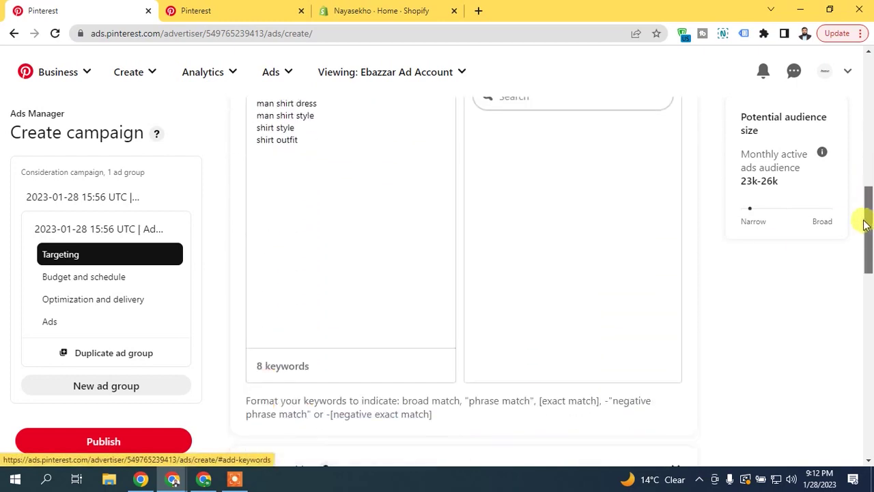
Delete every keyword from the ad group's keyword list and collapse the Interests and Keywords section.
left_click_drag(300, 268, 239, 173)
key("BackSpace")
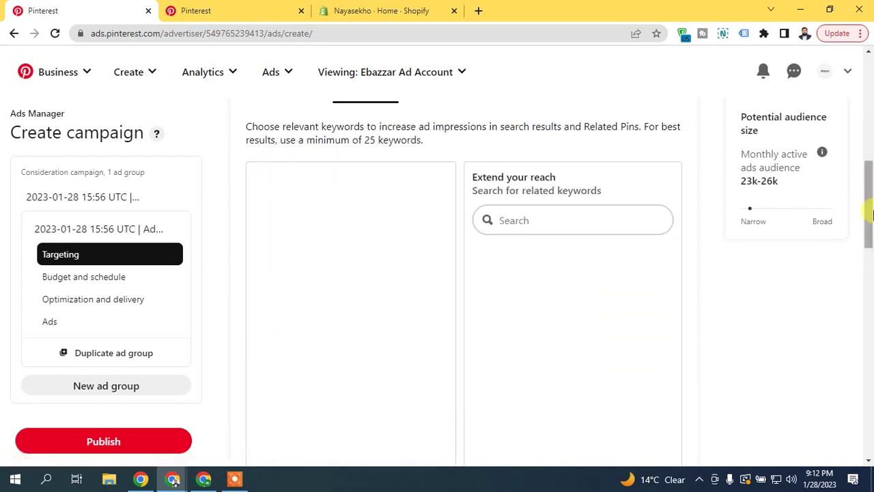
scroll(870, 205, "up", 2)
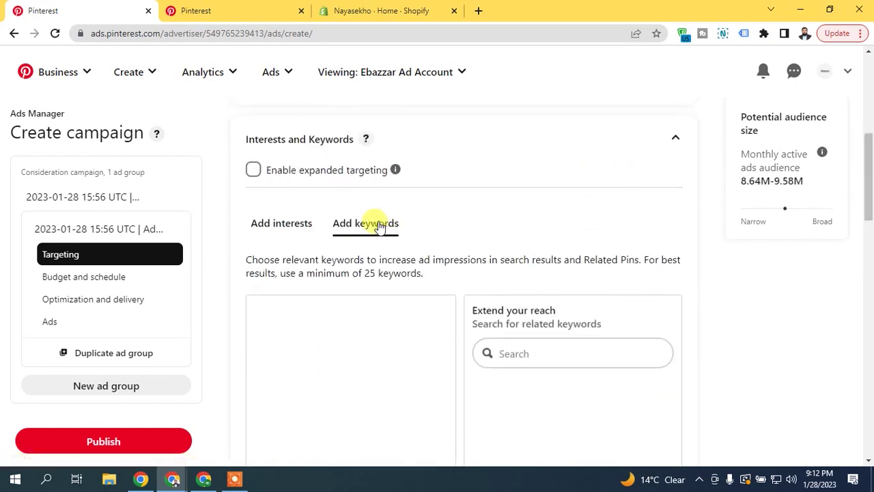
left_click(677, 139)
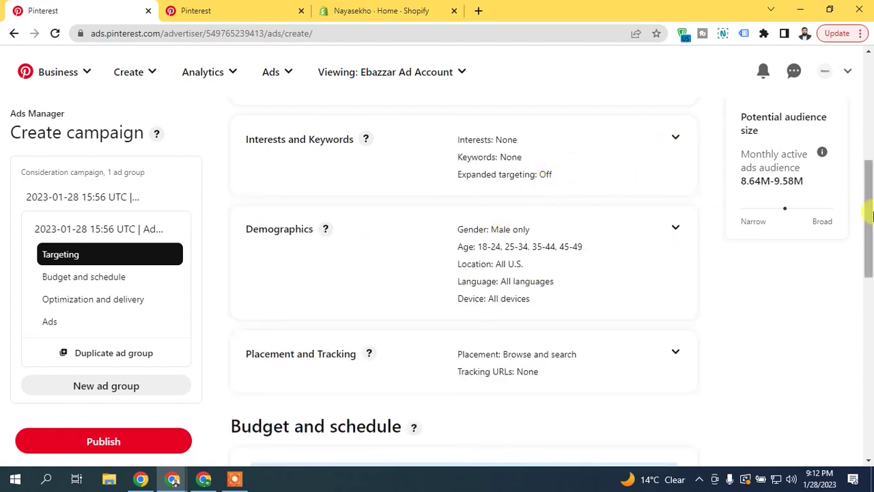
Reopen the ad group's Demographics settings and set gender targeting to all genders.
left_click_drag(868, 225, 868, 211)
left_click(562, 269)
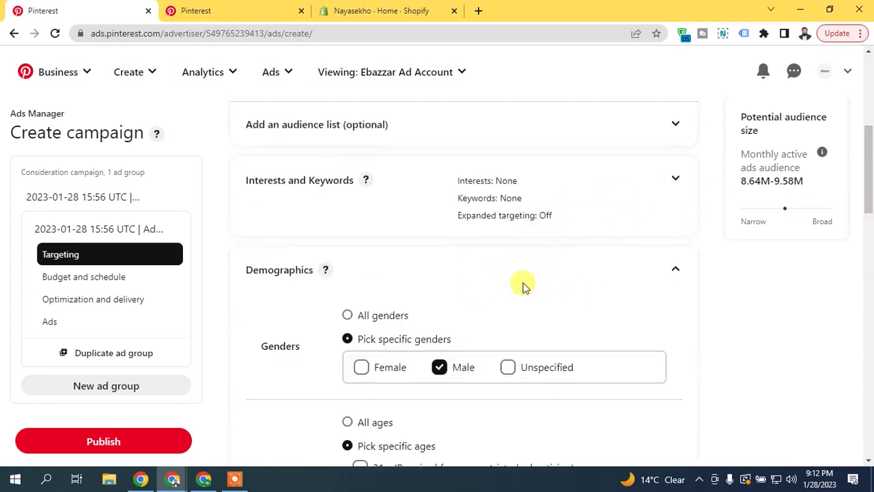
scroll(871, 201, "down", 1)
scroll(401, 239, "down", 1)
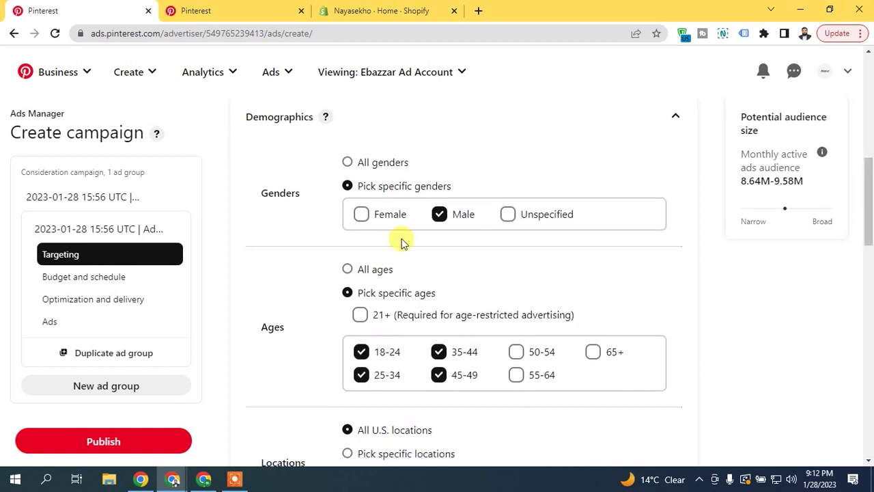
left_click(347, 163)
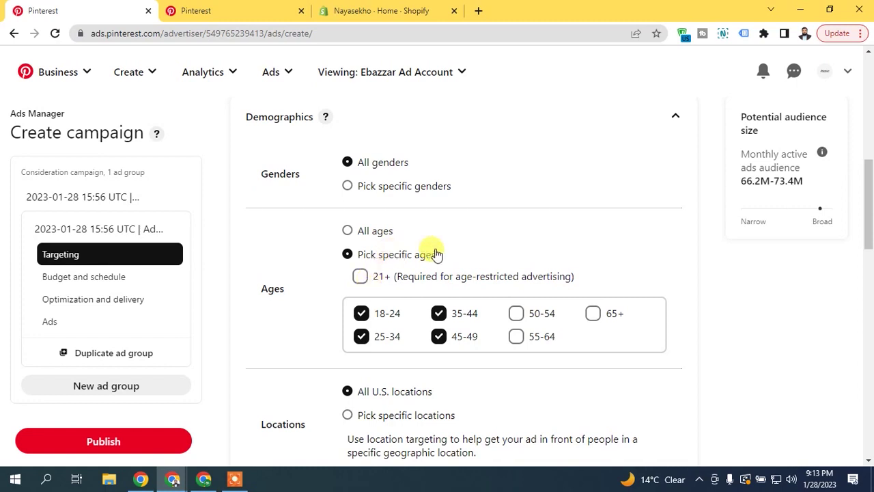
Switch location targeting to specific locations, view the postal code format examples and return to countries, regions and metros.
scroll(869, 238, "down", 2)
scroll(869, 238, "down", 1)
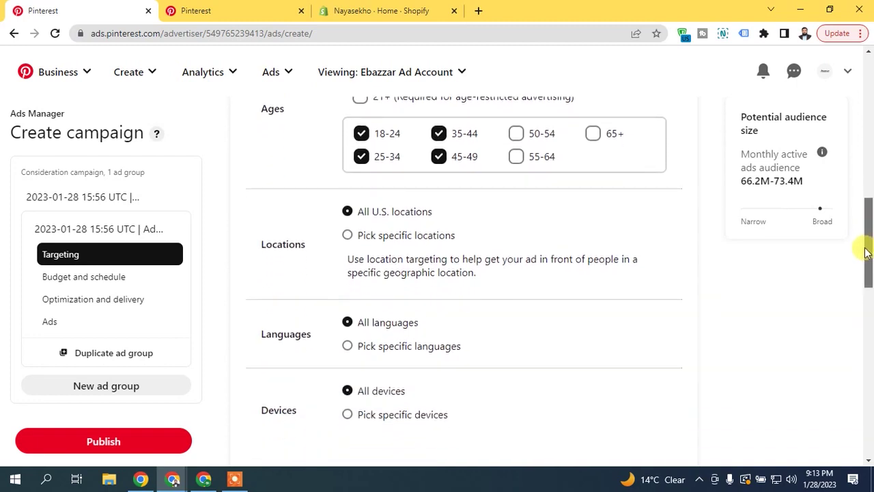
left_click(350, 220)
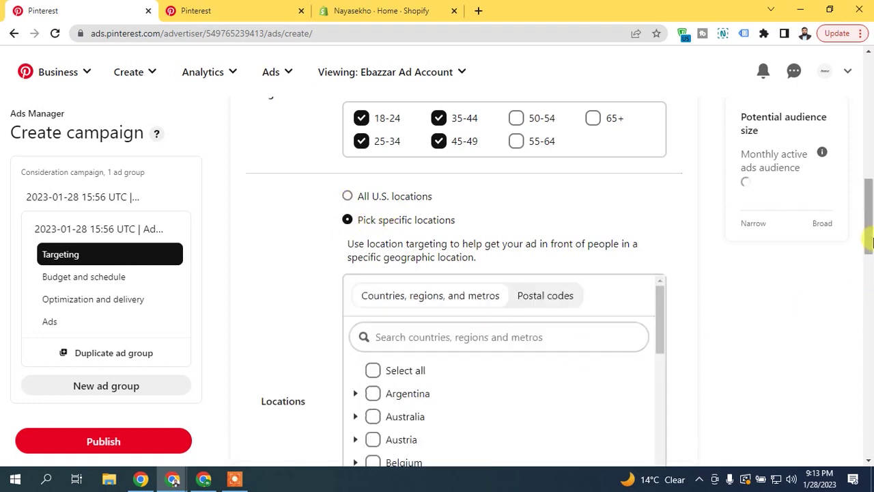
scroll(871, 243, "down", 1)
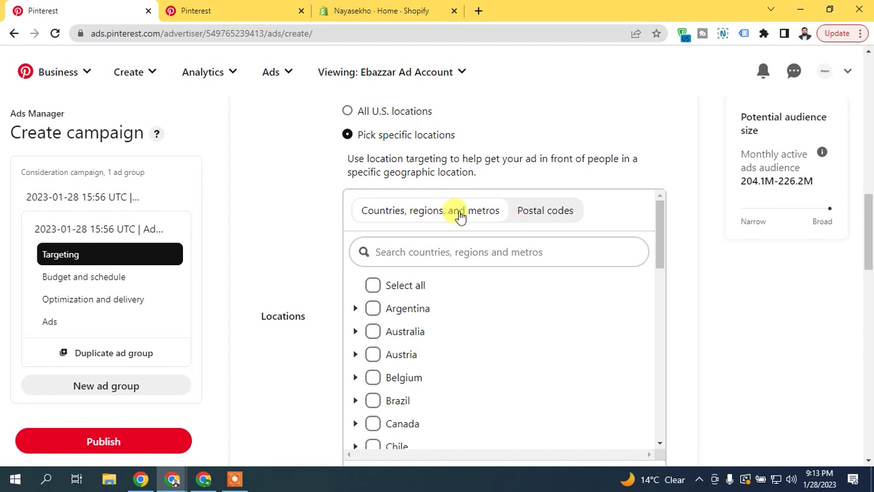
left_click(531, 217)
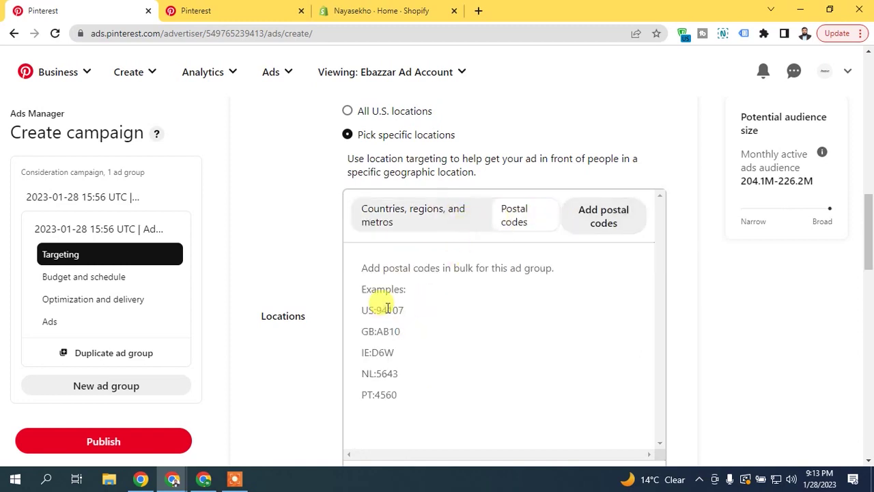
left_click(398, 208)
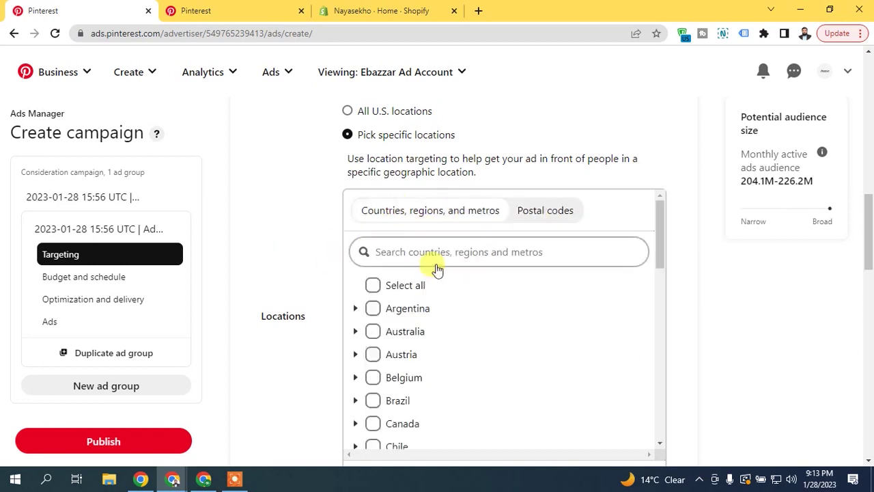
Search the targetable locations for "pak", clear the search and look through the full country list.
left_click(396, 251)
type("p")
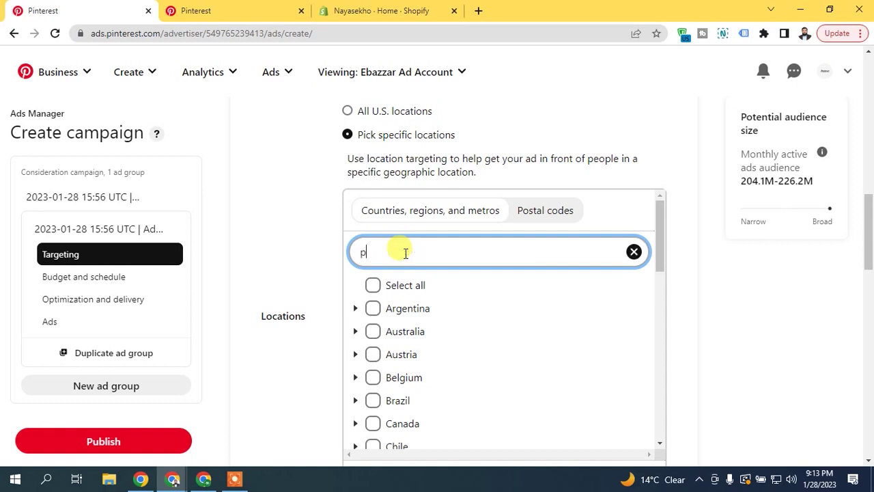
type("ak")
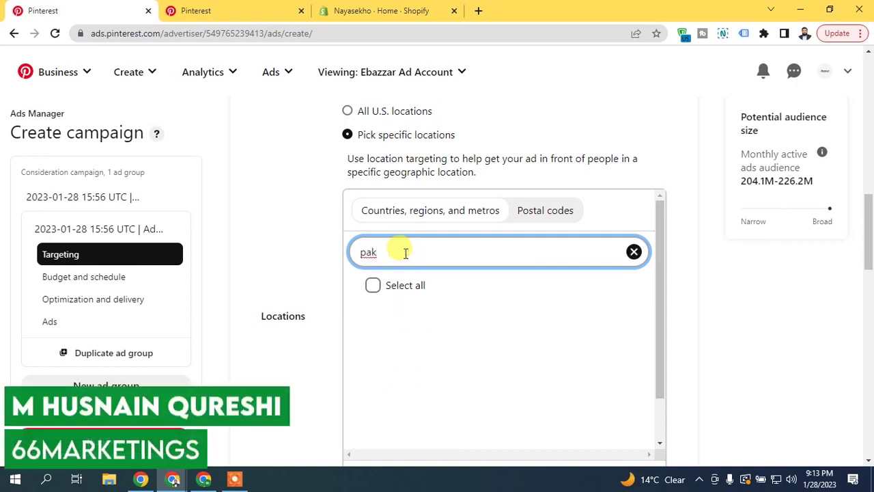
left_click(634, 251)
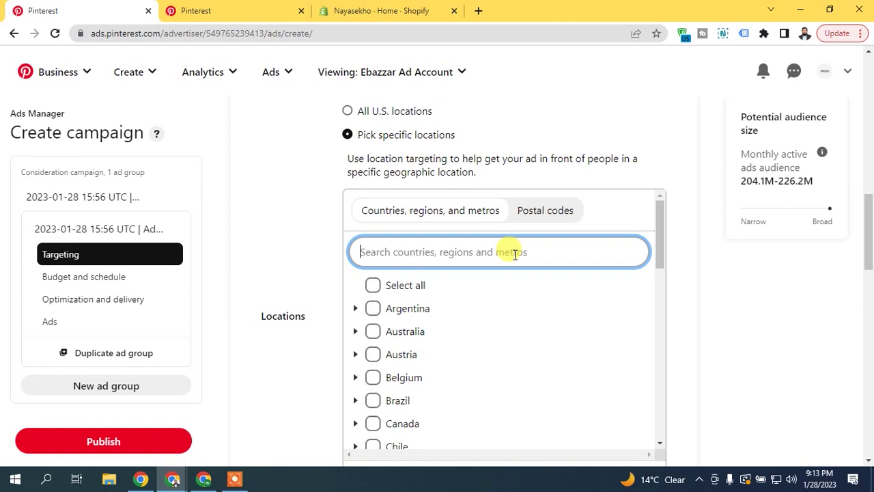
scroll(735, 229, "down", 1)
scroll(735, 229, "up", 1)
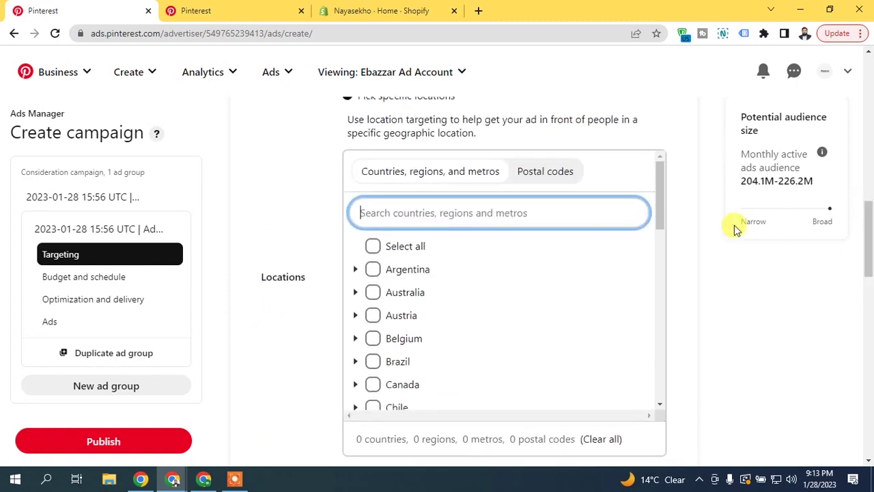
left_click_drag(663, 187, 642, 299)
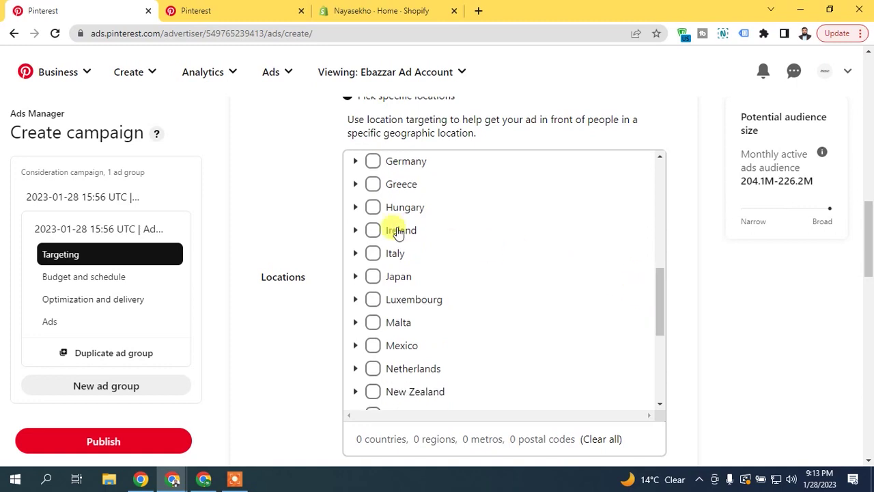
left_click_drag(661, 296, 655, 182)
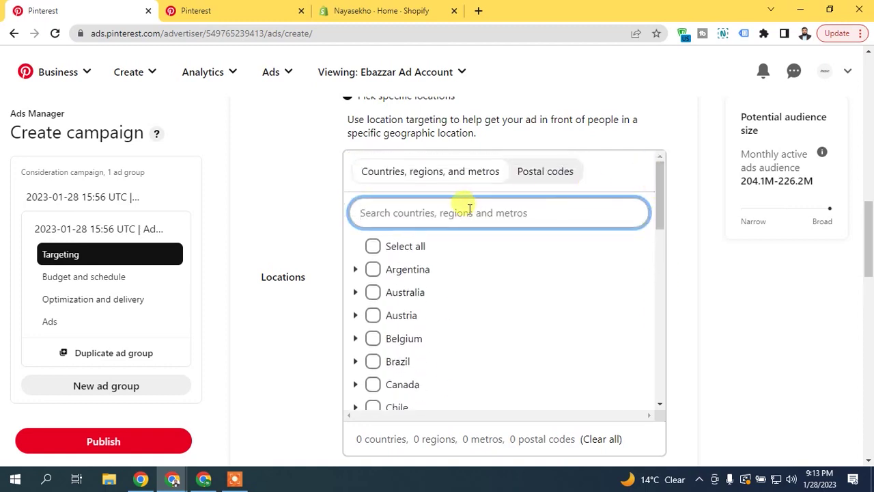
Search the locations for "india", inspect the matching U.S. metros and regions, and clear the search.
type("in")
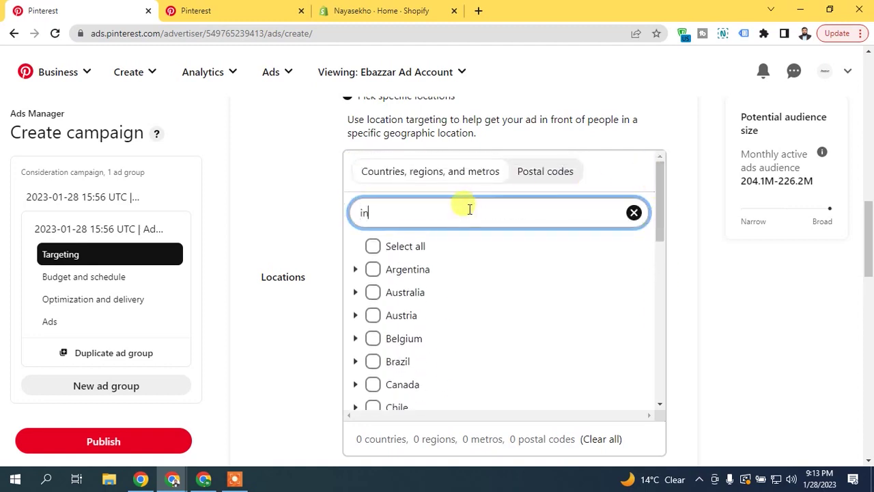
type("di")
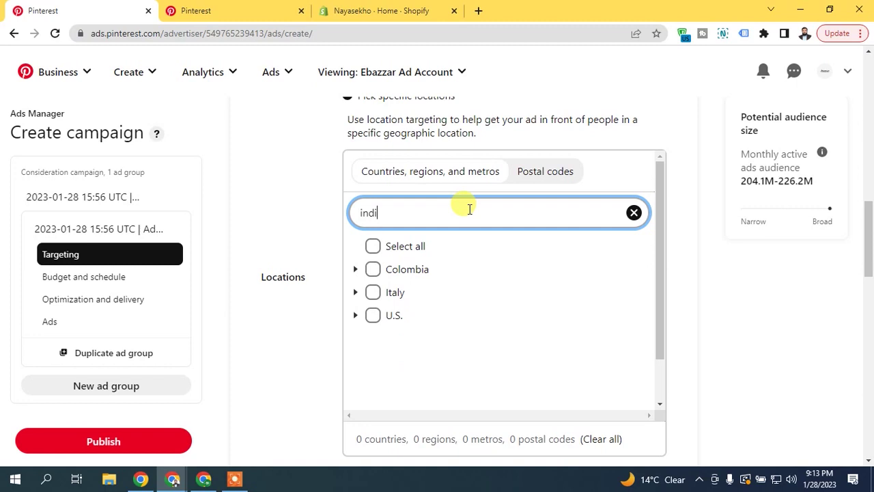
type("a")
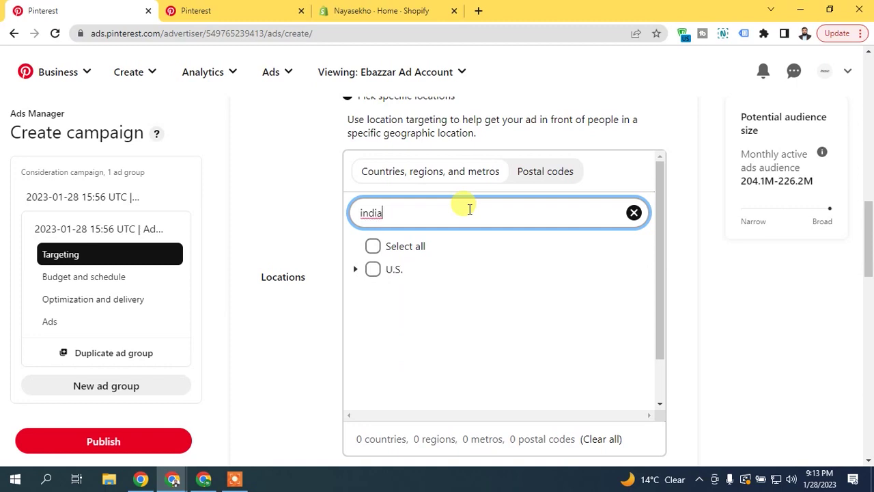
left_click(370, 270)
left_click(371, 270)
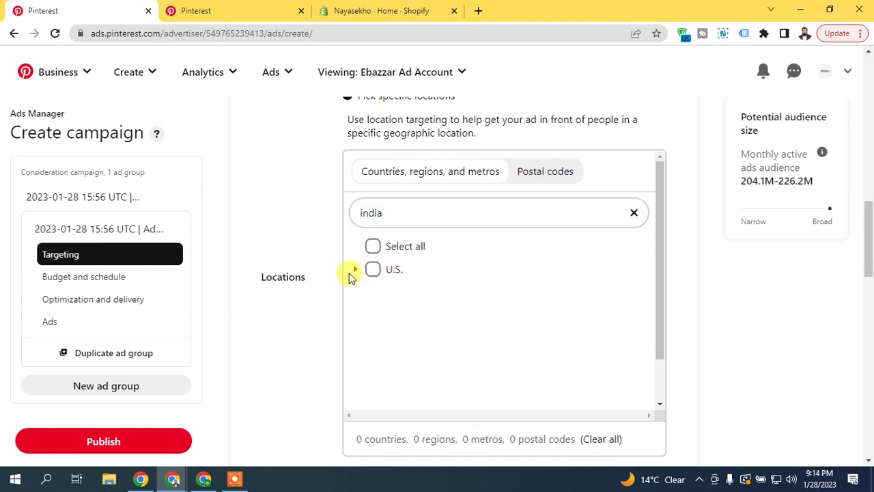
left_click(355, 269)
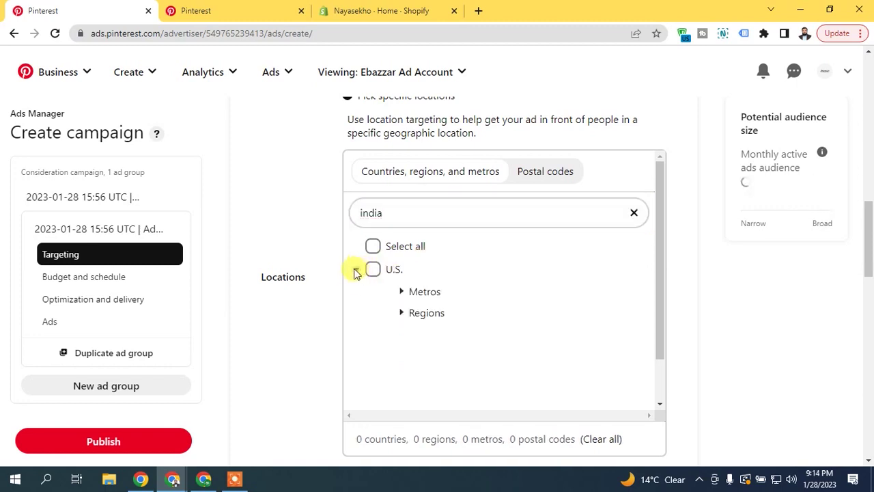
left_click(401, 292)
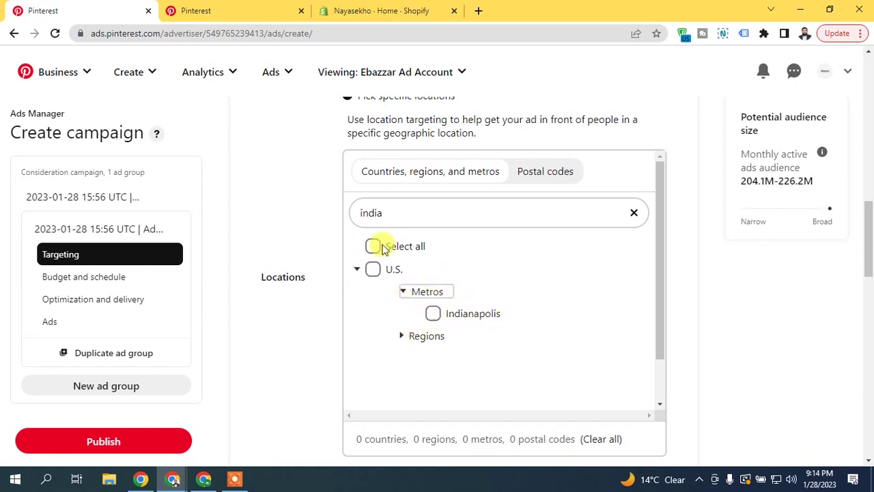
left_click(392, 213)
left_click(403, 335)
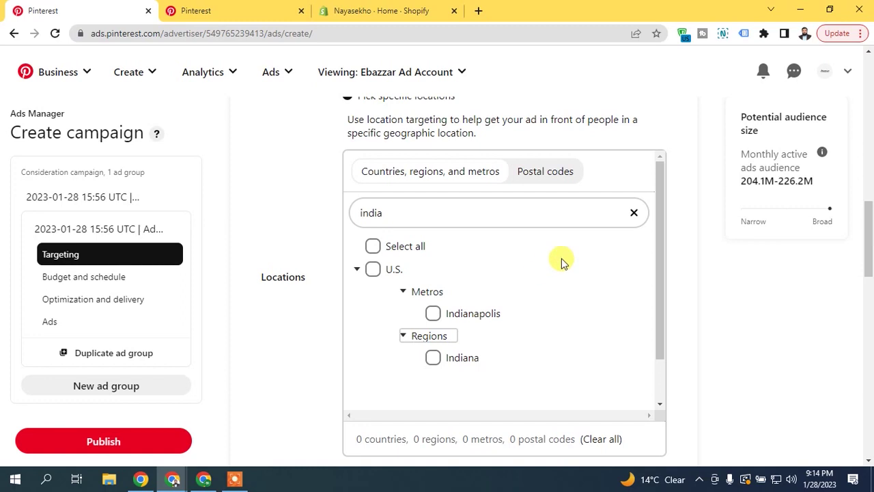
left_click(634, 212)
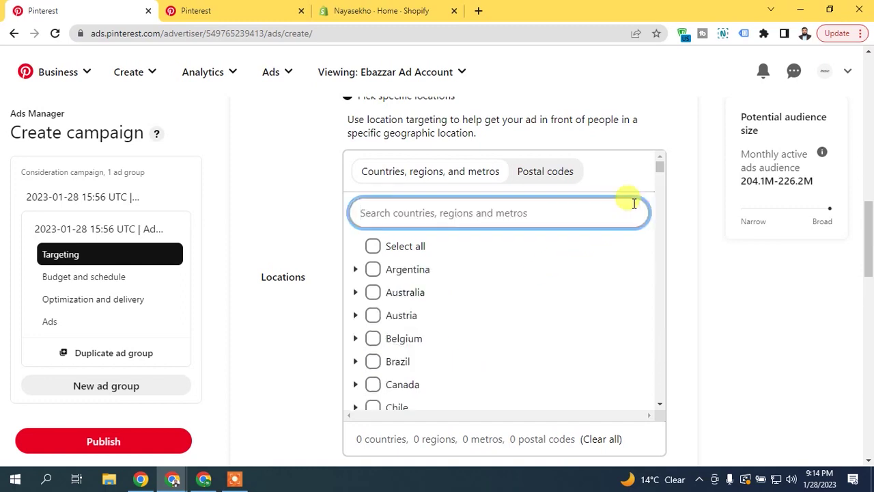
Search the targetable locations for "united" and clear the search.
left_click(271, 198)
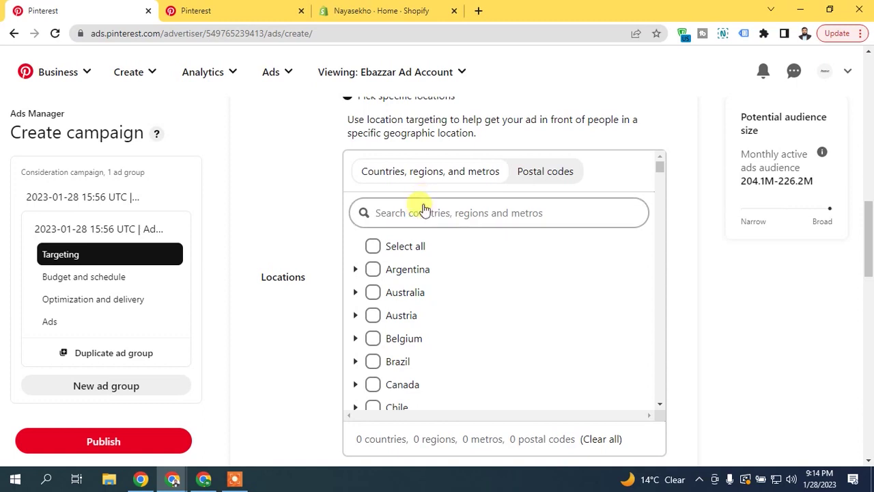
left_click(418, 203)
type("united")
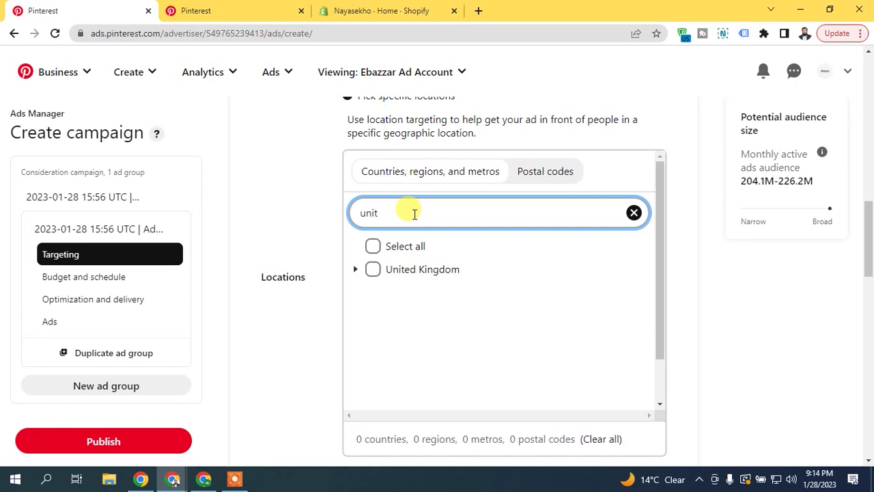
type("d")
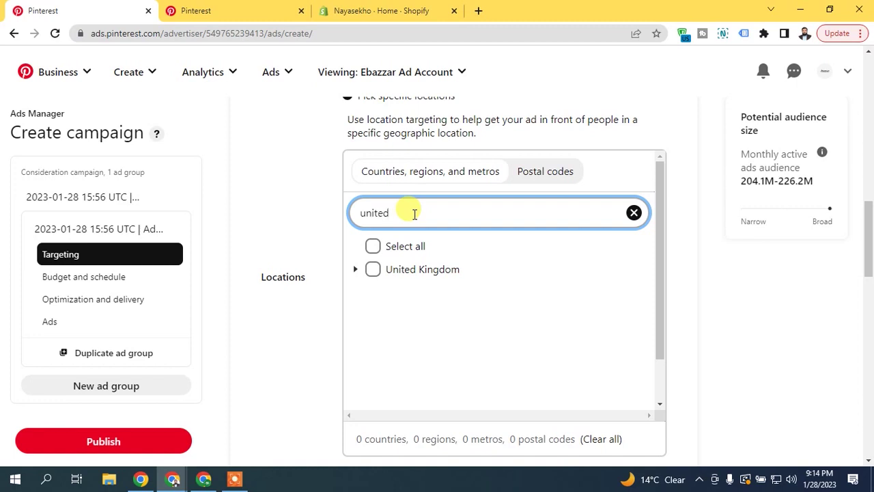
left_click(634, 212)
Try selecting only U.S. in the country list, and switch location targeting back to all U.S. locations.
left_click_drag(662, 199, 679, 408)
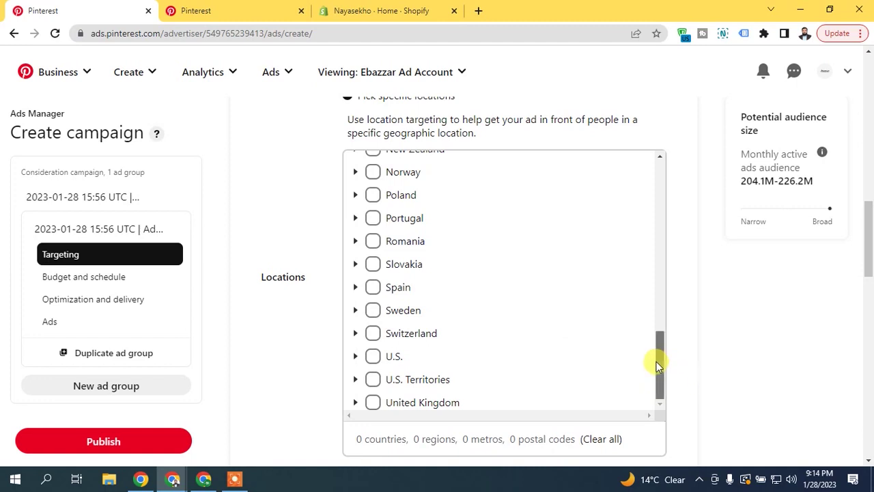
left_click_drag(656, 365, 414, 359)
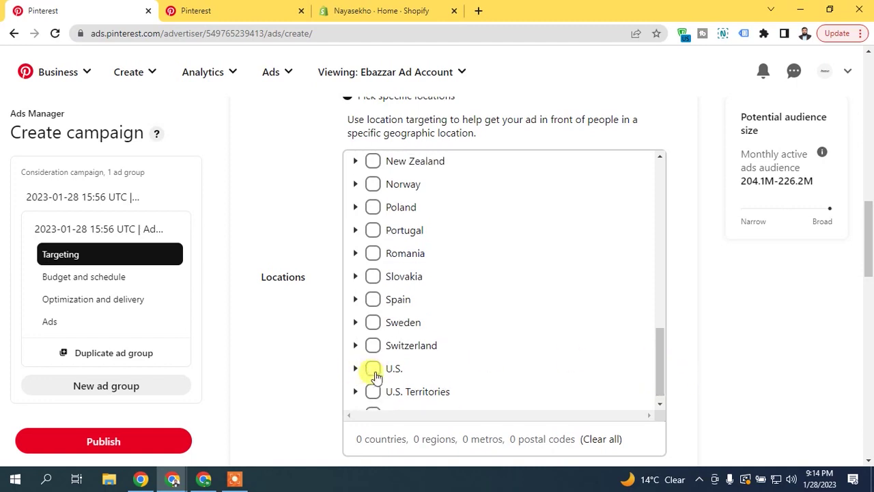
left_click(374, 372)
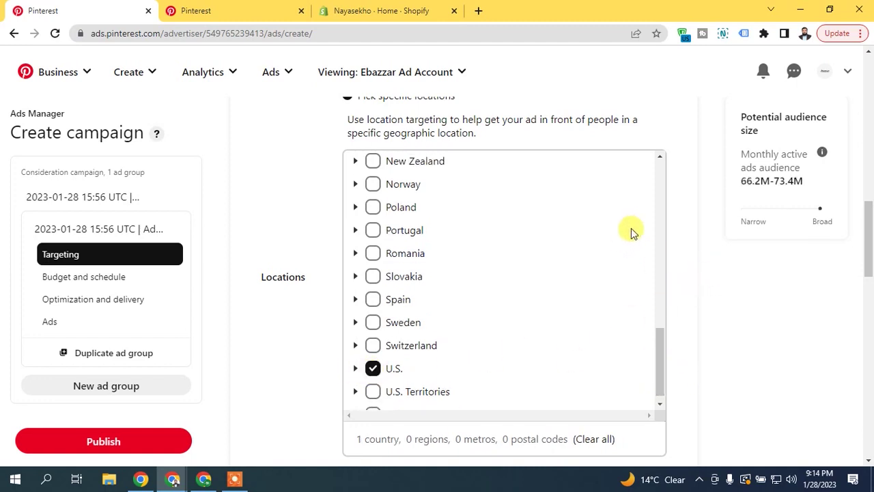
scroll(770, 236, "up", 2)
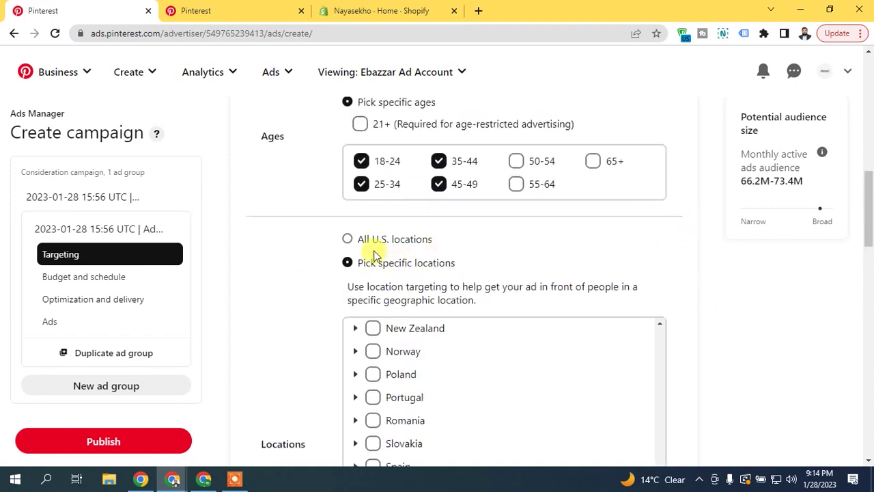
left_click(379, 239)
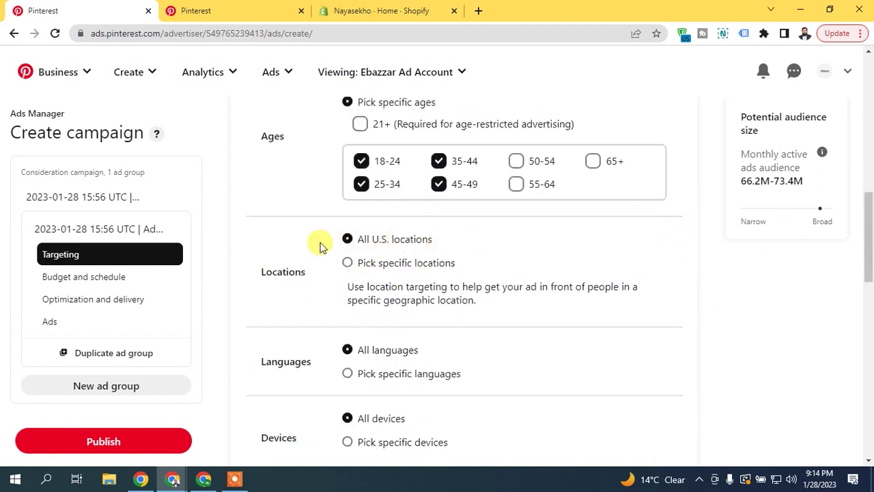
Switch language targeting to specific languages, deselect all of them and select only English.
left_click_drag(870, 212, 857, 236)
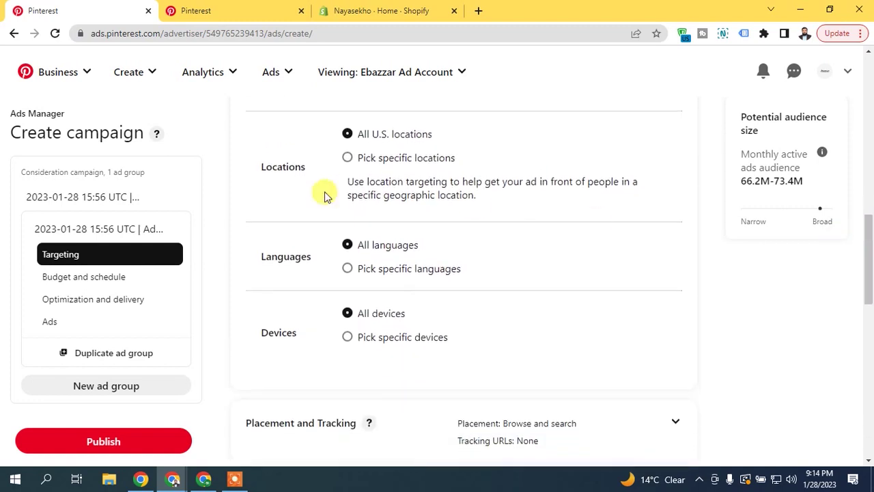
left_click(360, 278)
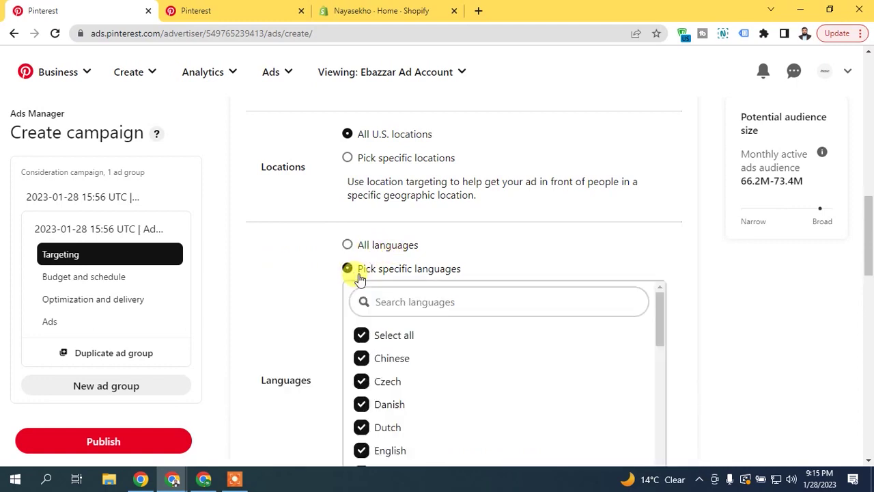
scroll(867, 239, "down", 2)
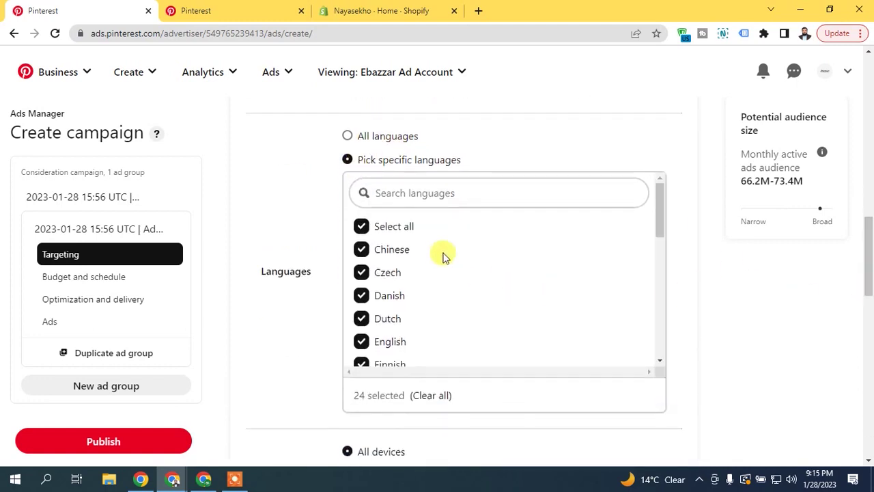
left_click(361, 226)
left_click(361, 341)
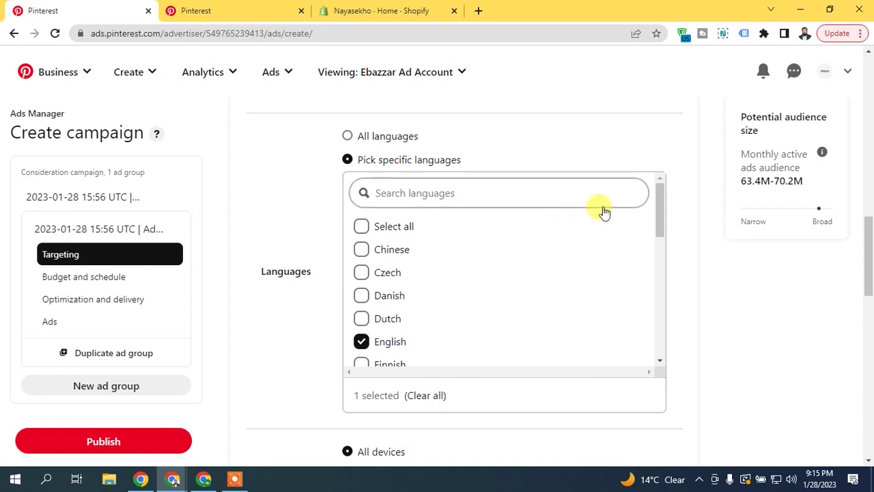
scroll(868, 280, "down", 3)
scroll(871, 295, "up", 3)
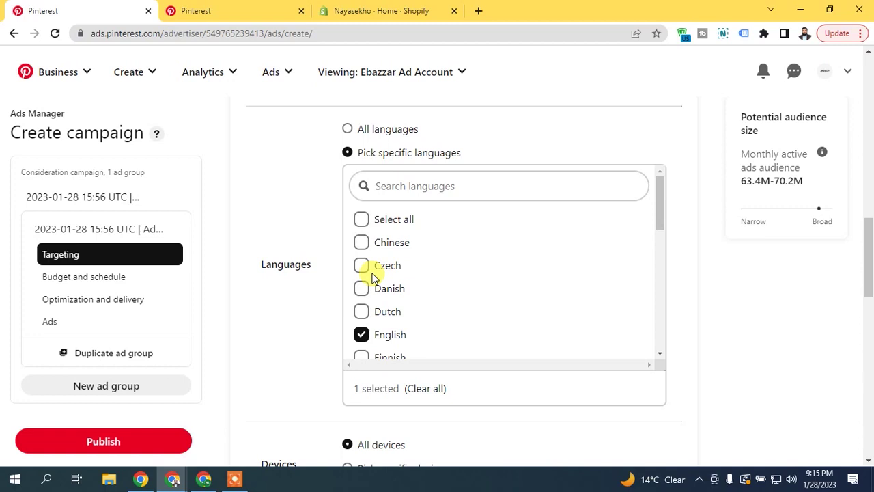
Switch device targeting to specific devices and look over the available device types.
left_click_drag(870, 248, 871, 288)
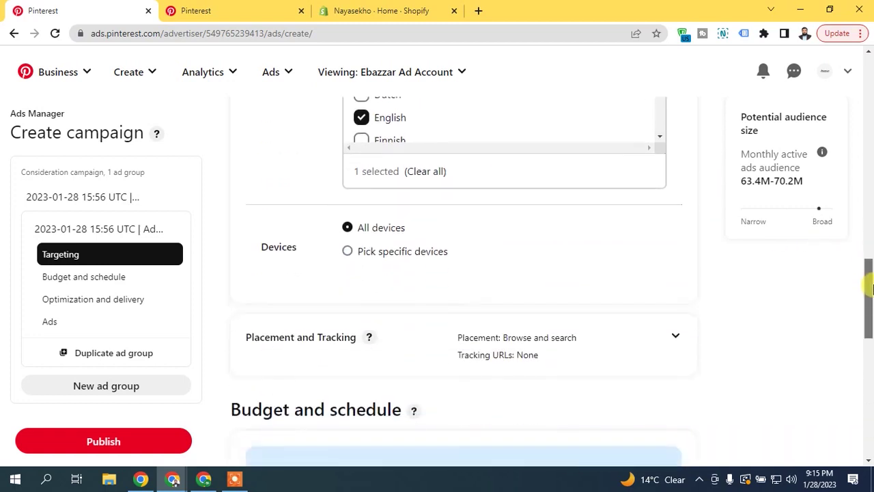
left_click(348, 251)
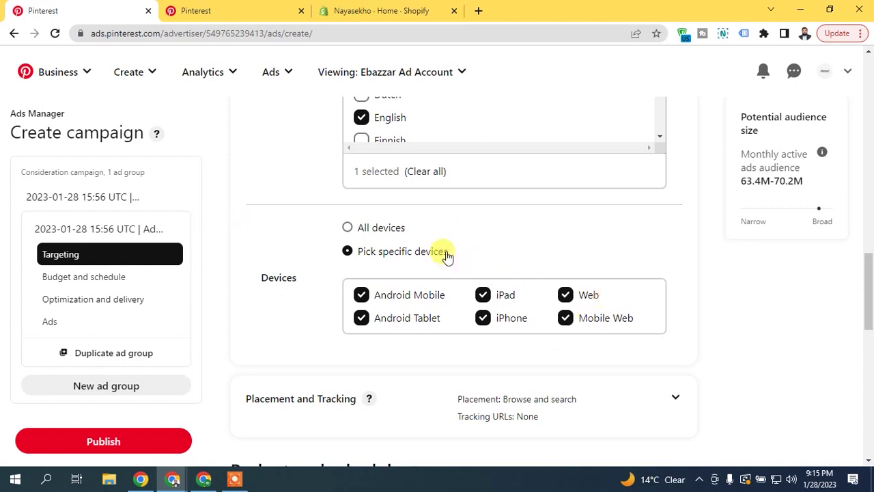
scroll(870, 311, "down", 2)
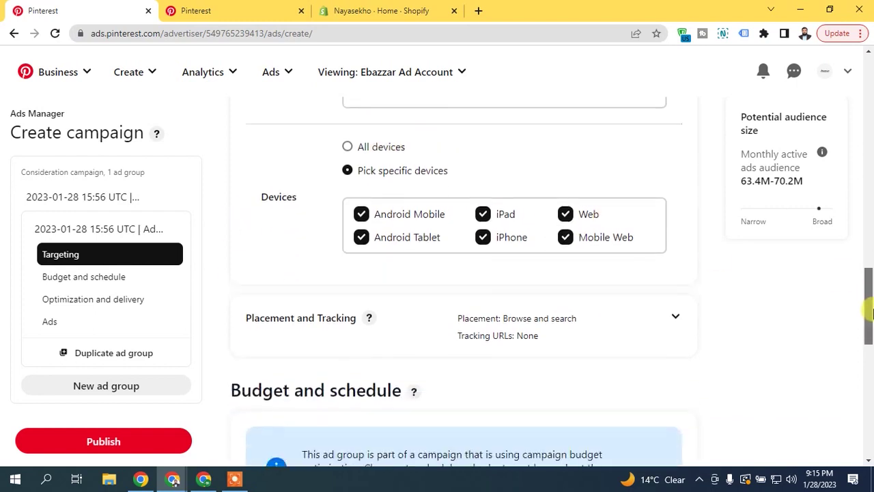
scroll(869, 312, "up", 4)
scroll(801, 303, "down", 1)
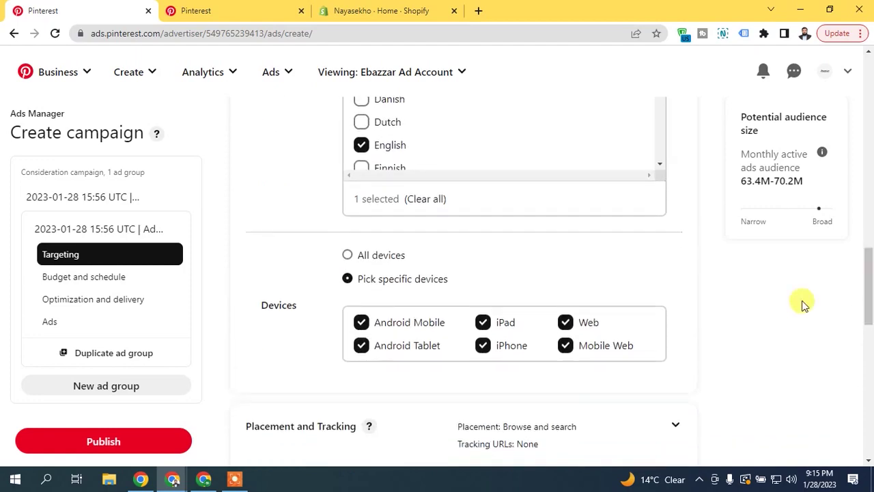
Set the demographic targeting back to all devices, all languages and all ages.
left_click(369, 255)
scroll(868, 300, "up", 5)
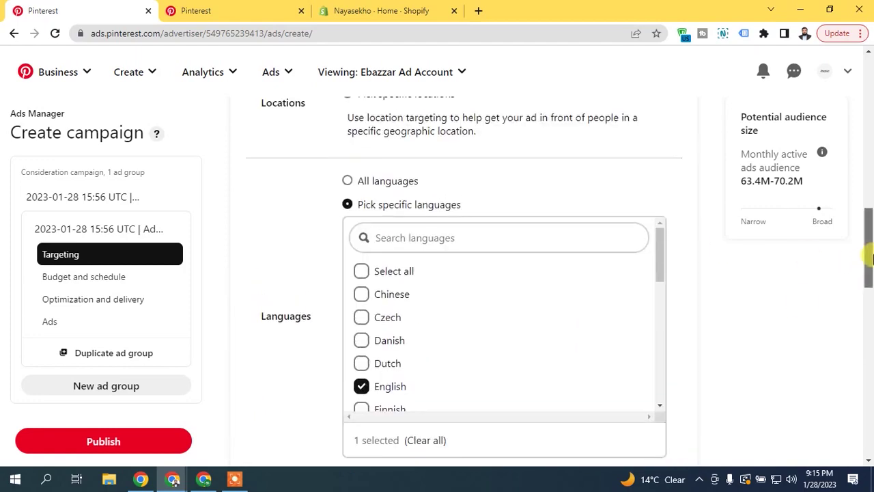
left_click(362, 196)
scroll(624, 195, "up", 4)
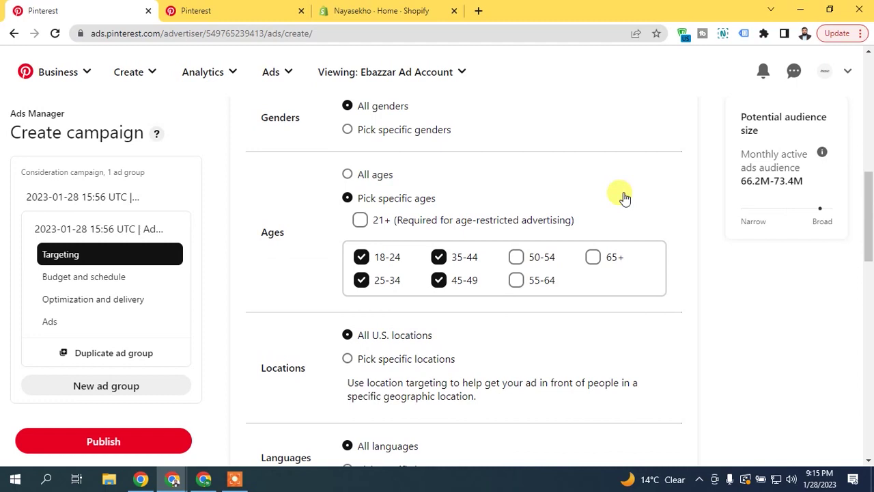
left_click(349, 174)
scroll(865, 205, "up", 2)
scroll(864, 218, "down", 3)
left_click_drag(862, 220, 858, 234)
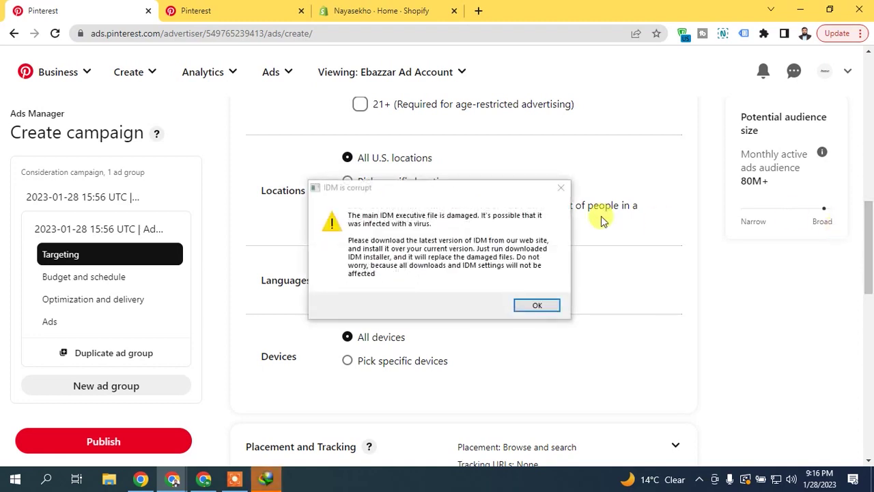
Dismiss the IDM error message and expand the ad group's Placement and Tracking section.
key("Return")
scroll(600, 215, "down", 1)
left_click_drag(870, 235, 869, 282)
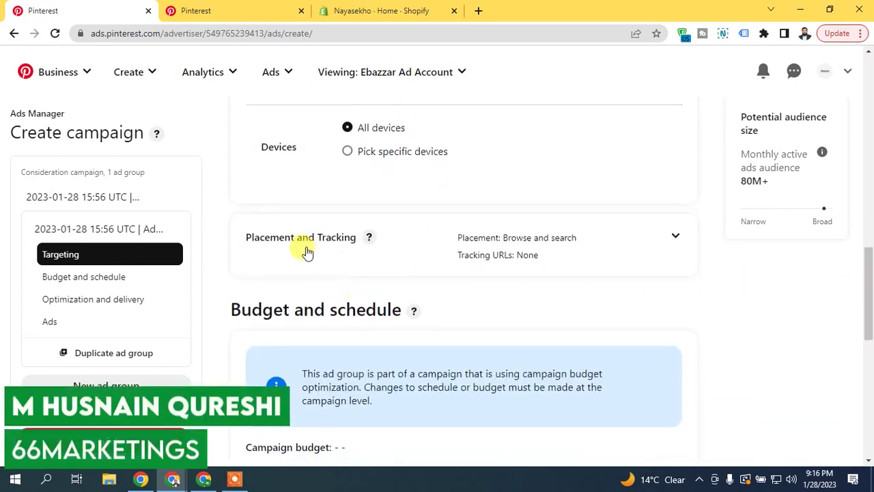
left_click(661, 246)
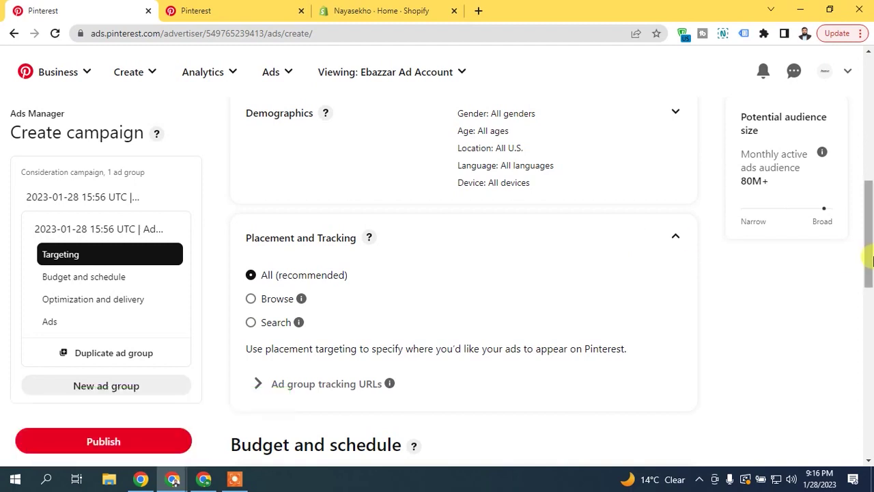
scroll(635, 238, "down", 1)
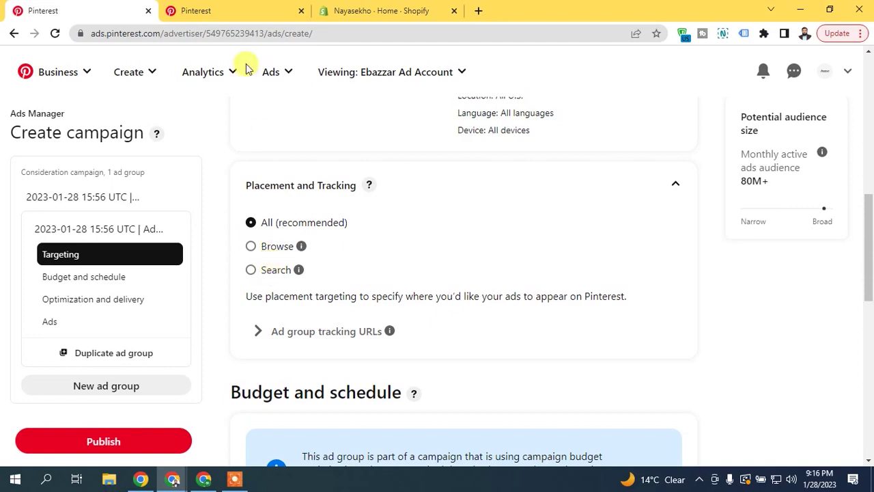
Look through the "men t shirts" search results in the other Pinterest tab for promoted Pins.
left_click(230, 7)
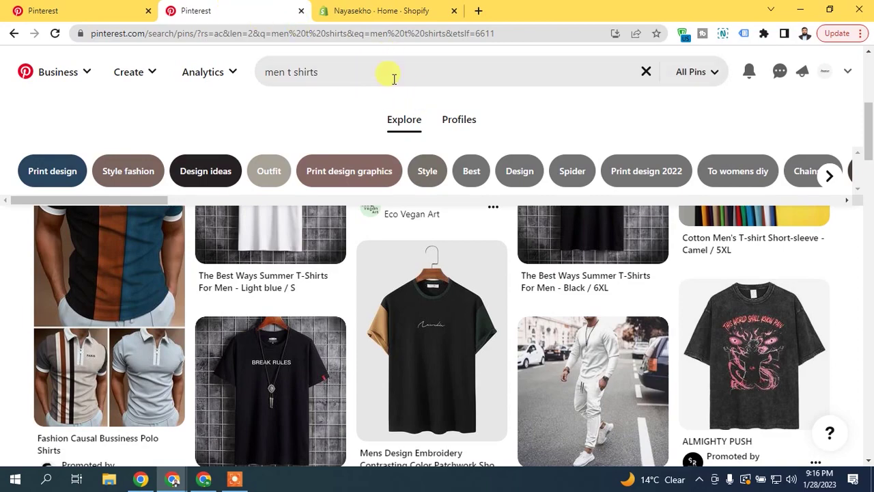
left_click_drag(871, 179, 870, 249)
scroll(869, 232, "up", 1)
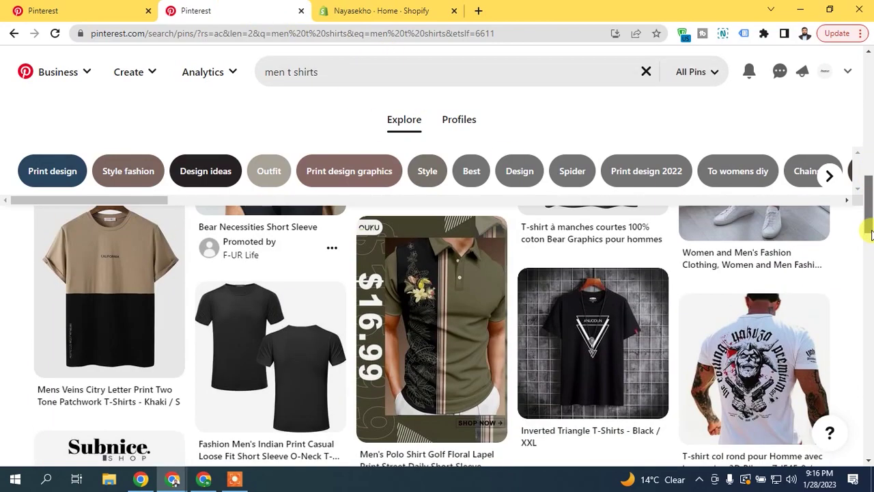
scroll(869, 232, "up", 3)
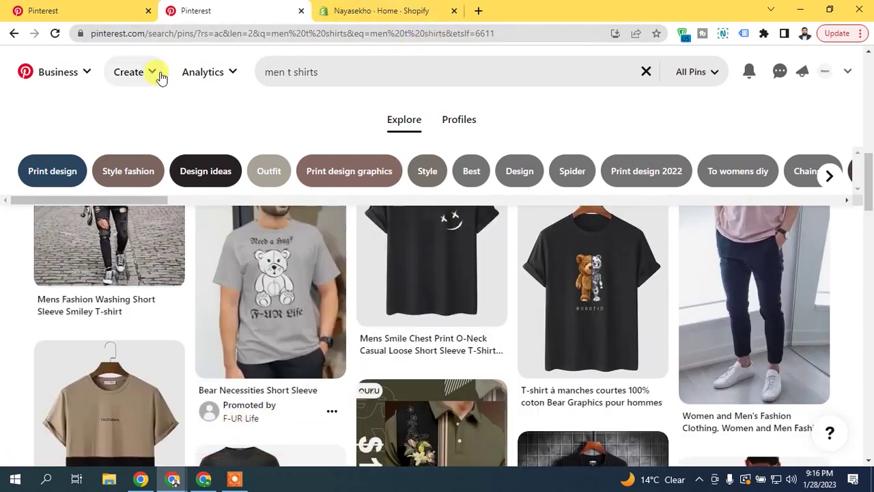
Open the Pinterest home feed and examine where promoted Pins appear while browsing.
left_click(91, 73)
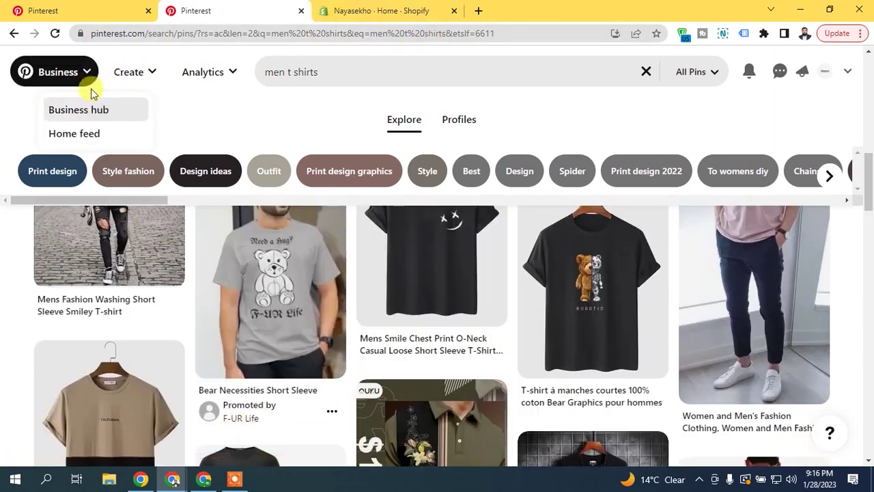
left_click(83, 133)
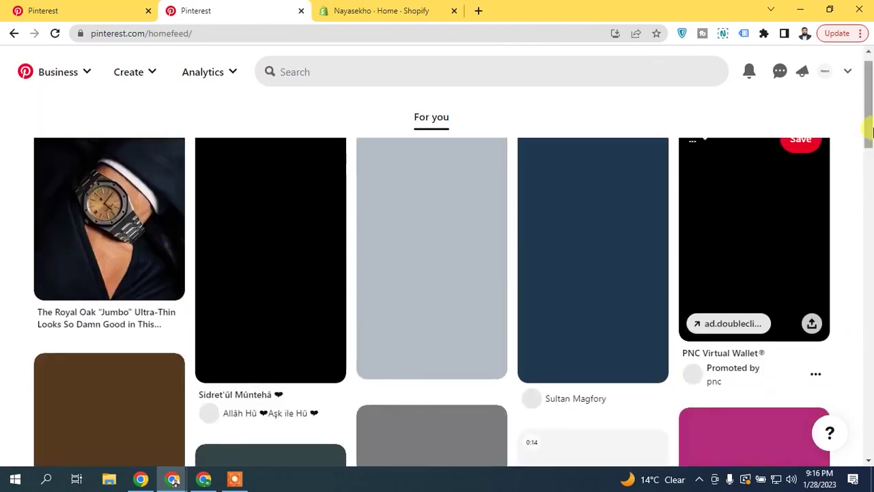
scroll(871, 99, "down", 1)
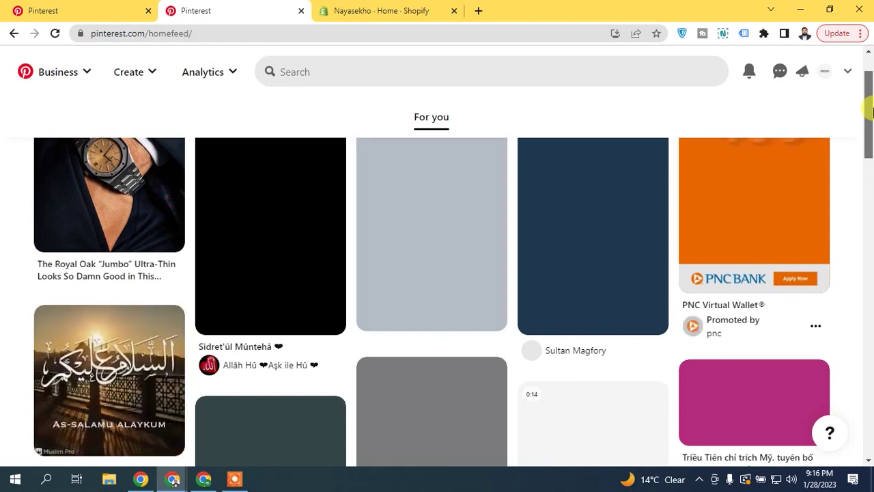
scroll(871, 89, "up", 1)
left_click_drag(872, 92, 852, 258)
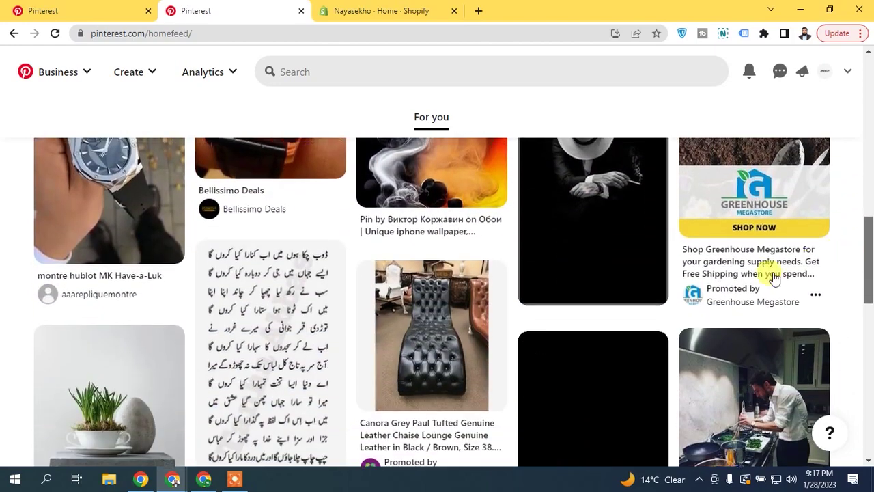
scroll(184, 357, "up", 5)
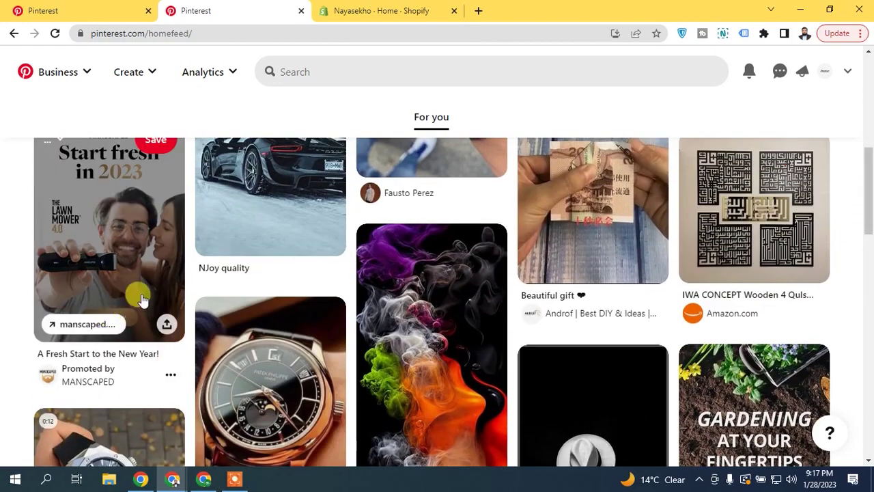
left_click_drag(864, 233, 871, 354)
scroll(871, 353, "down", 15)
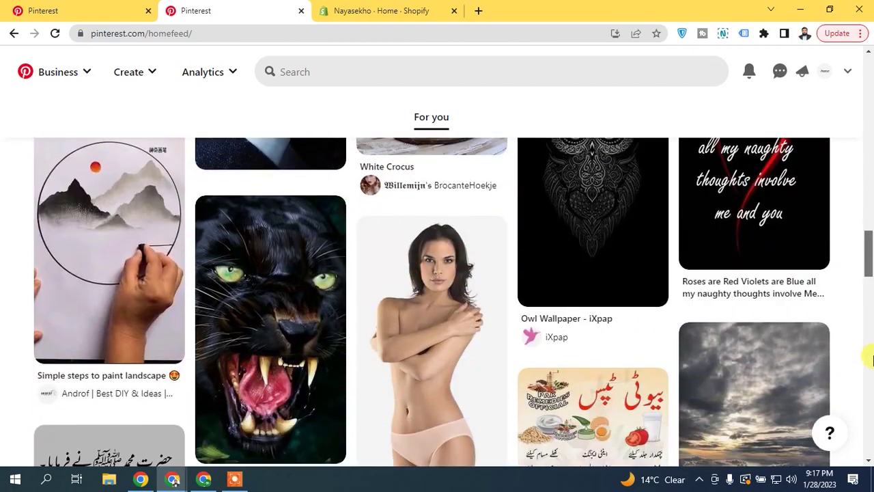
scroll(871, 286, "up", 15)
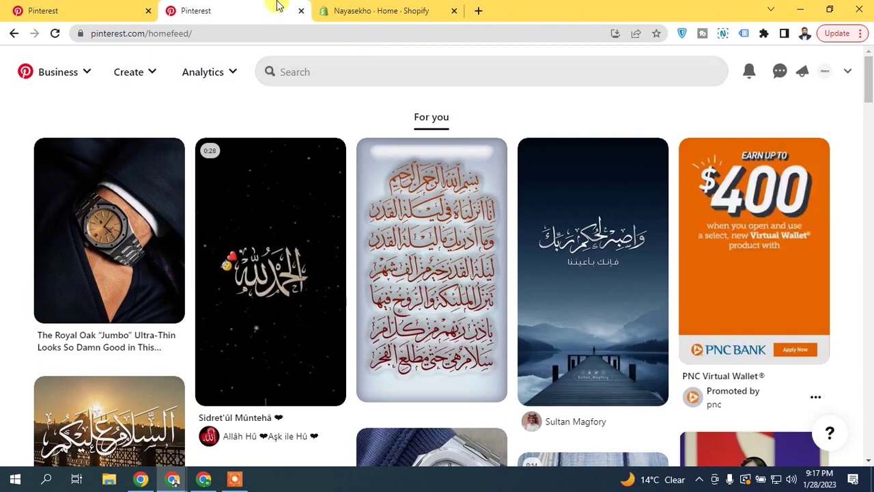
Return to the campaign, try the Browse and Search placements, and set the placement back to All (recommended).
left_click(52, 8)
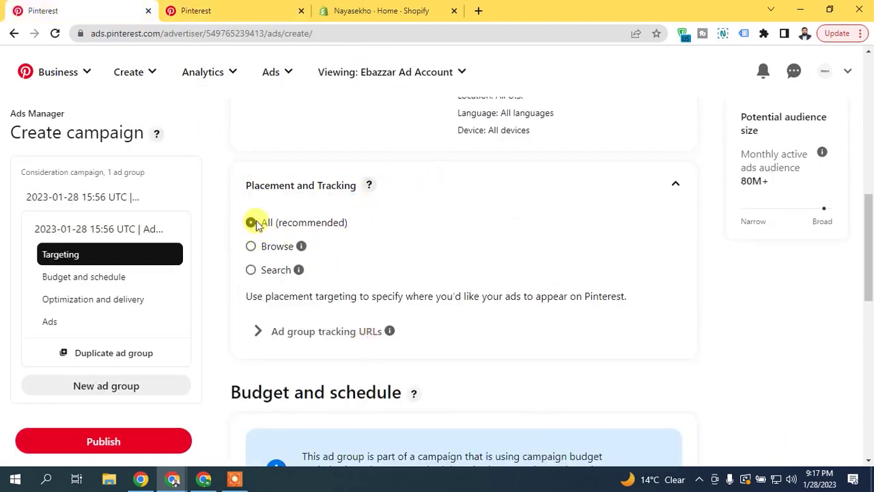
left_click(251, 245)
left_click(254, 272)
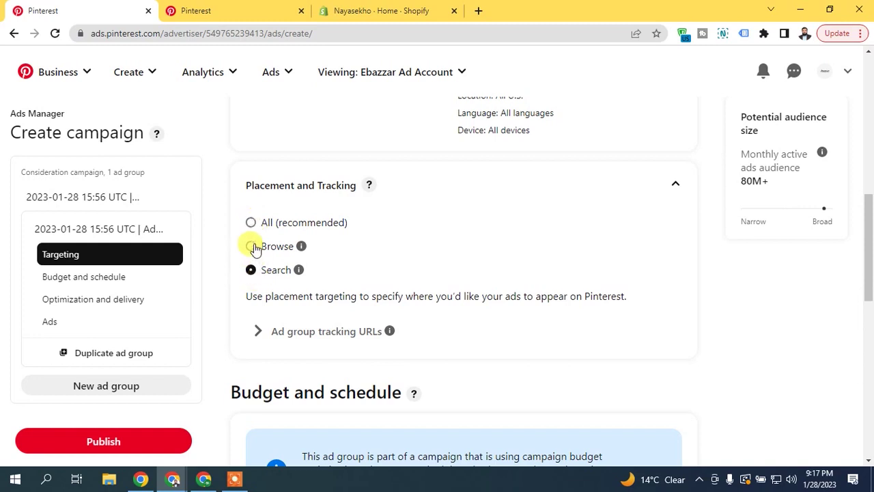
left_click(251, 222)
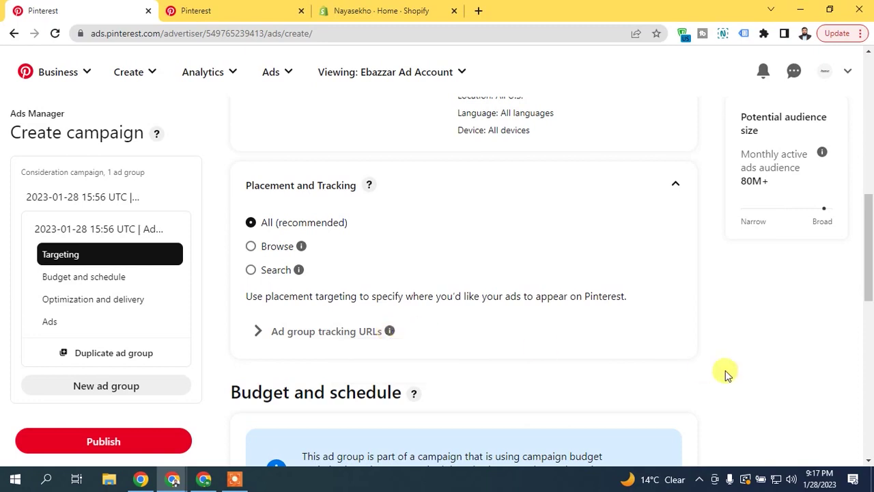
Expand the optional audience list section in the targeting details, and open the ad account's Audiences page.
left_click_drag(867, 287, 865, 176)
left_click(678, 263)
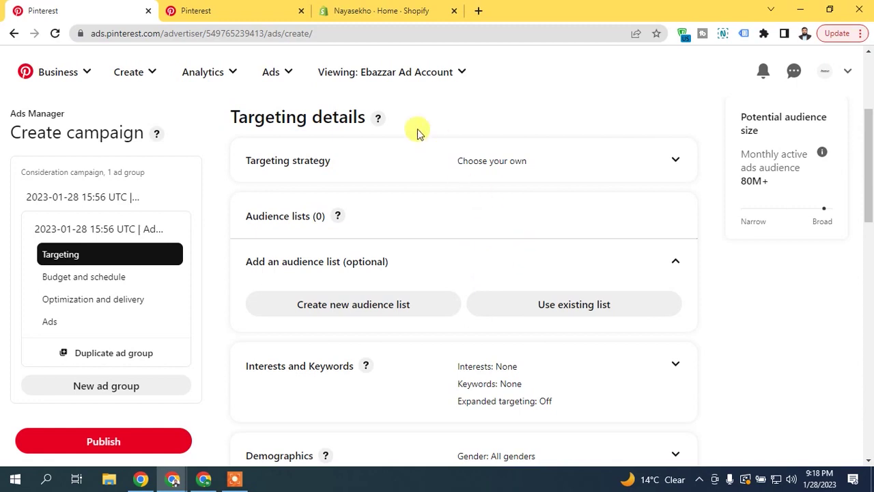
left_click(292, 73)
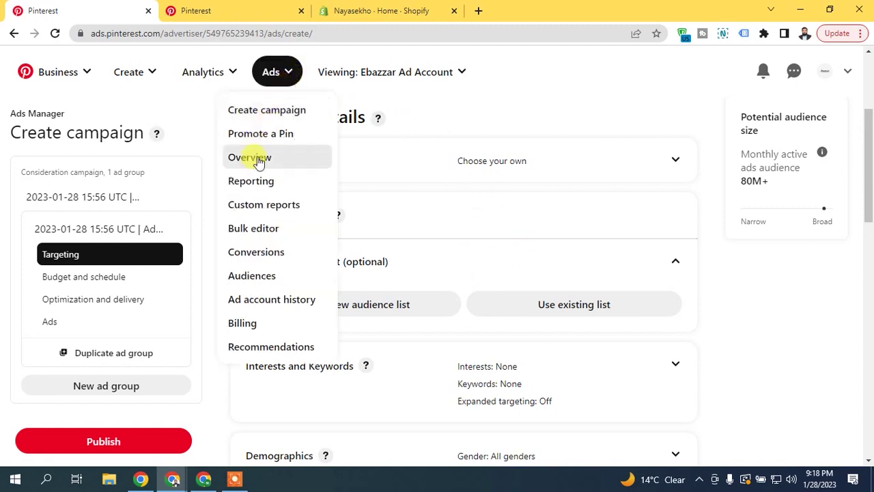
left_click(257, 275)
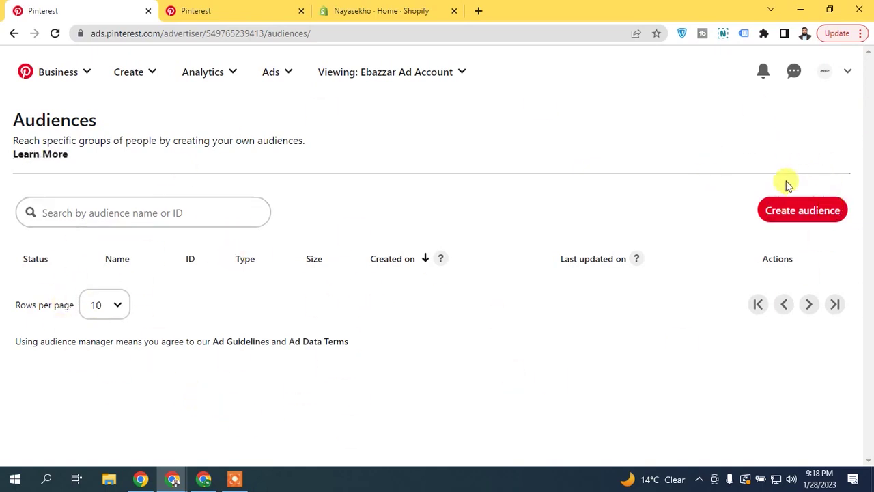
Start a new audience list, try the Site visitors and Customer list types, and set the type back to Engagement.
left_click(796, 213)
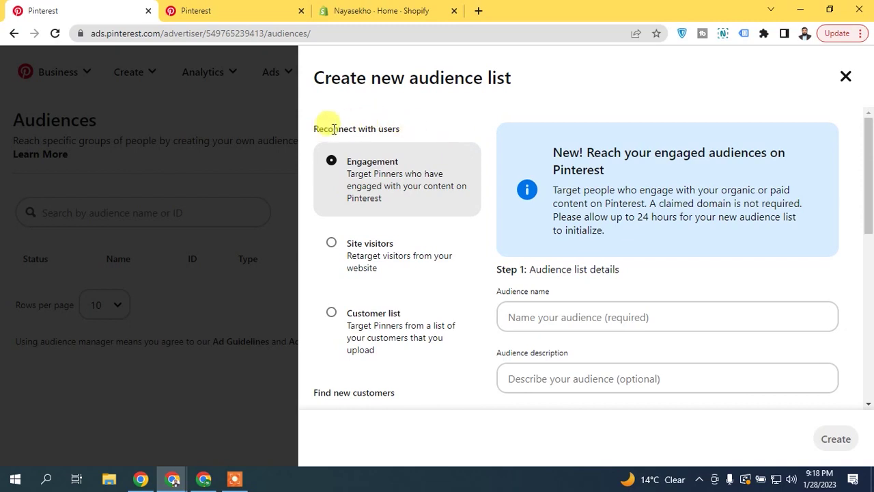
left_click_drag(313, 127, 394, 128)
left_click(396, 129)
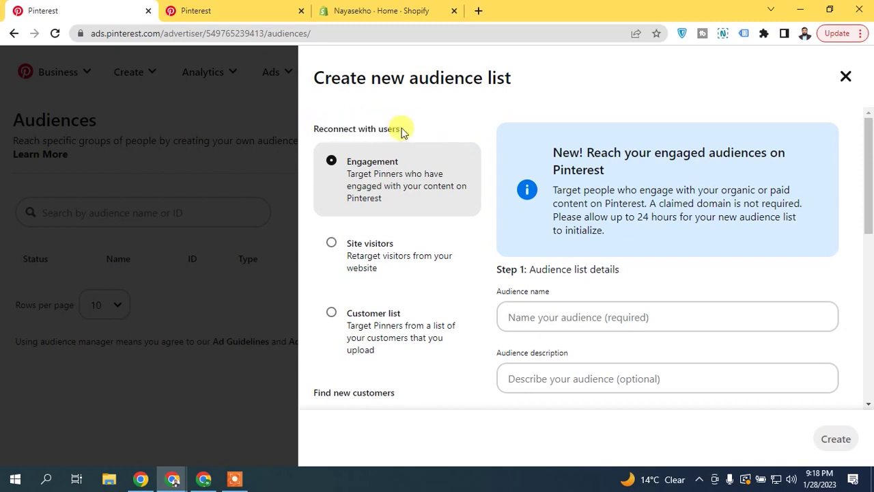
left_click(382, 256)
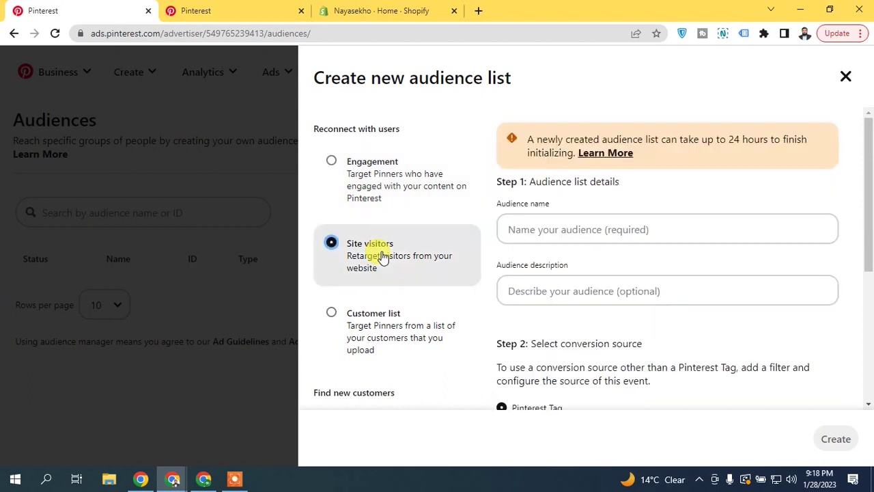
left_click(369, 321)
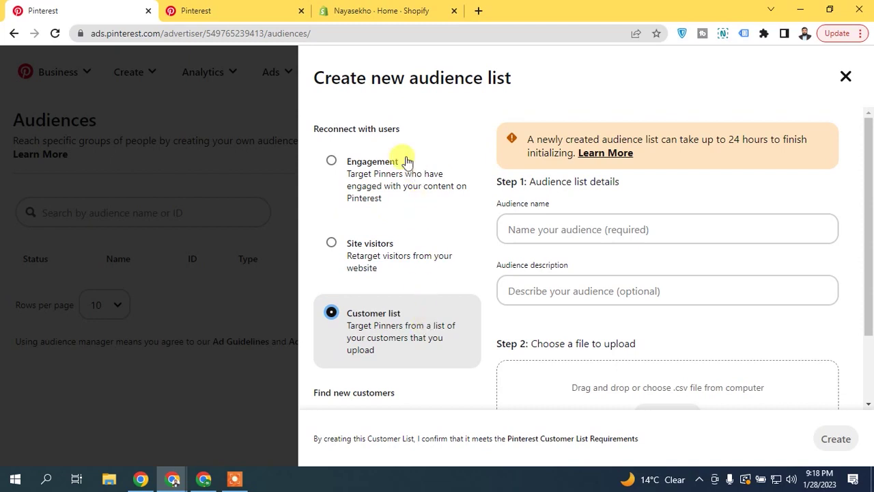
left_click(378, 183)
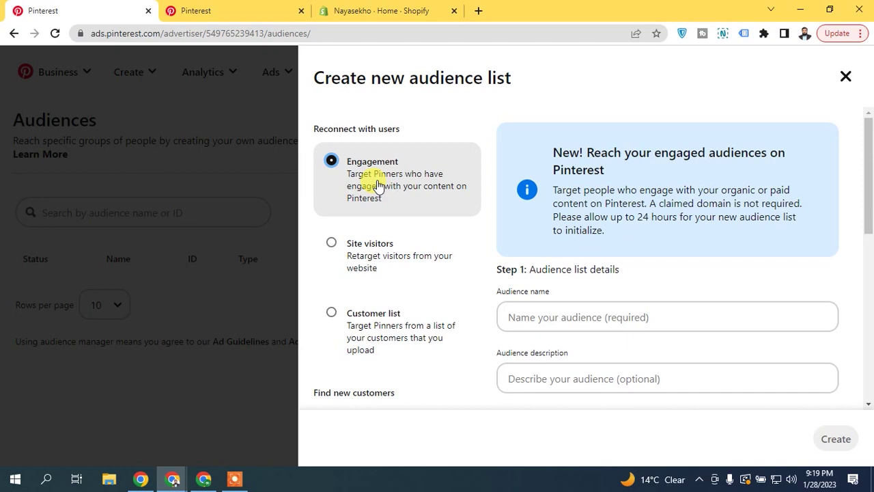
Try Optimized engagement actions as the engagement audience type, and set it back to Any engagement actions.
scroll(615, 203, "down", 3)
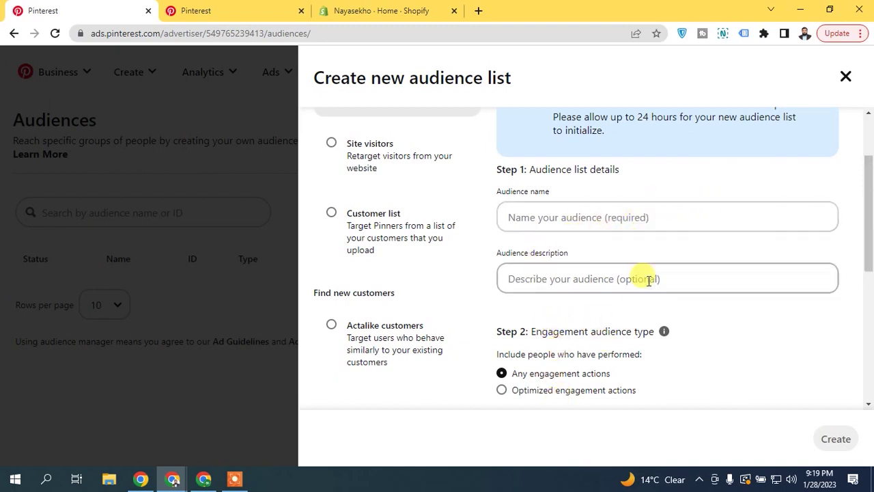
left_click_drag(870, 203, 867, 267)
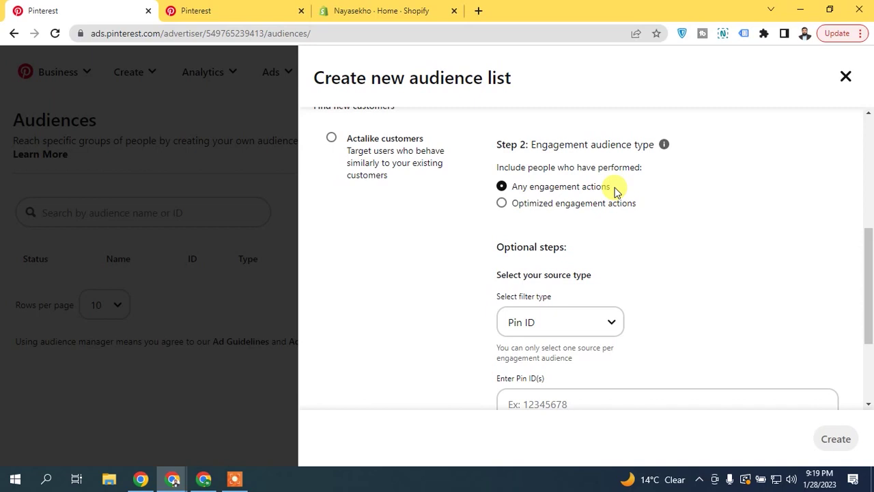
left_click(581, 205)
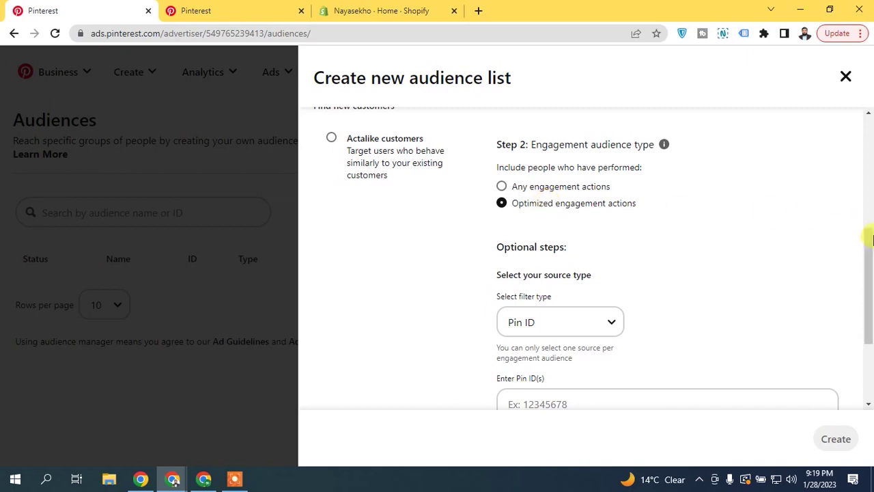
scroll(594, 202, "down", 1)
left_click(553, 163)
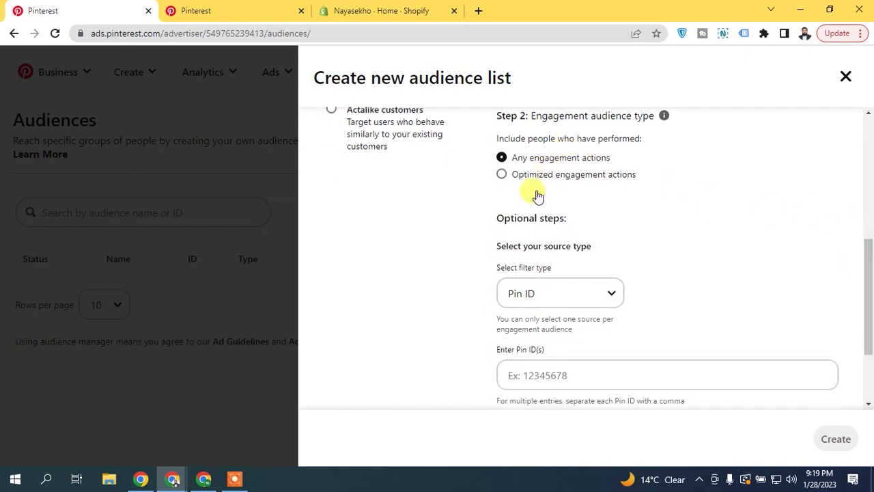
scroll(856, 274, "down", 1)
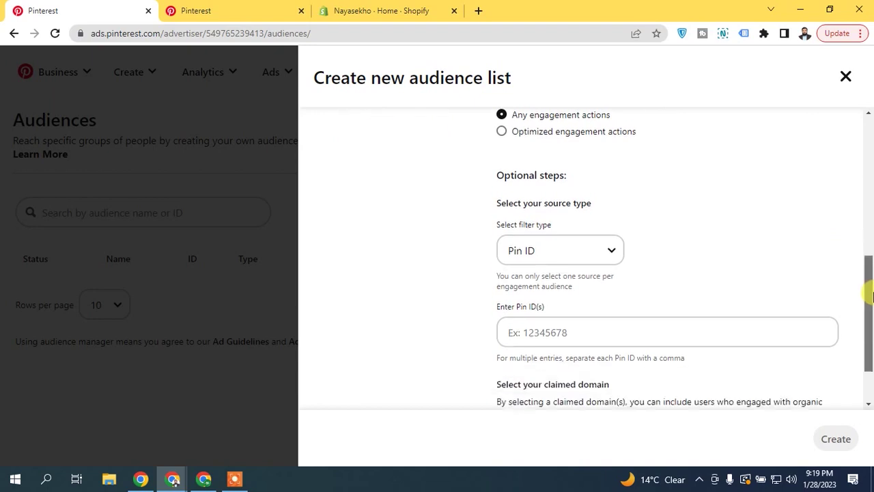
Try Campaign ID as the engagement source filter type, and set it back to Pin ID.
left_click(572, 256)
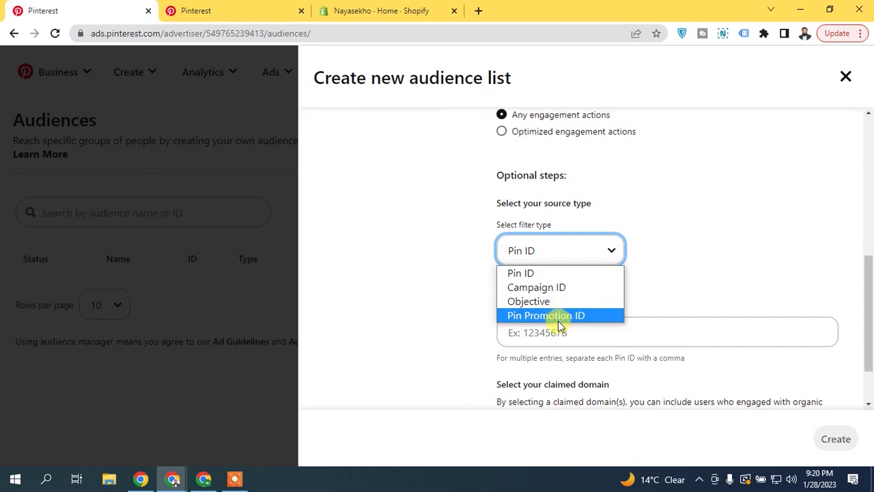
left_click(570, 287)
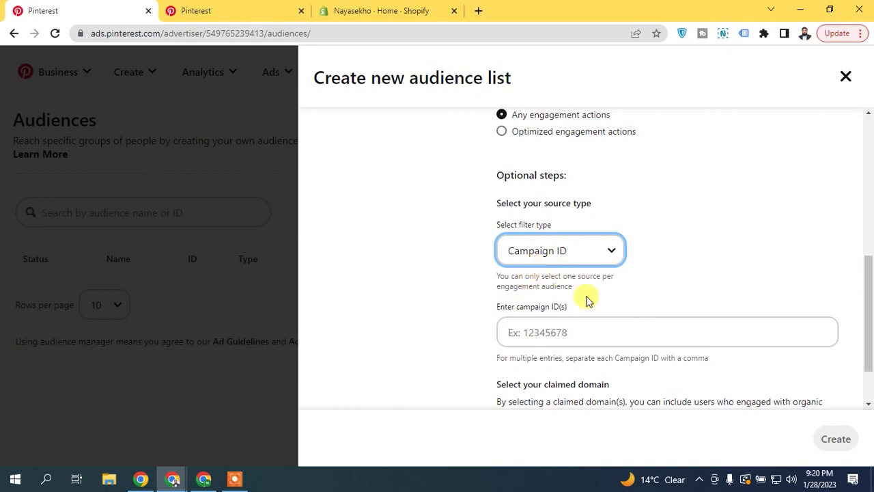
left_click(593, 333)
left_click(556, 254)
left_click(559, 274)
left_click(632, 320)
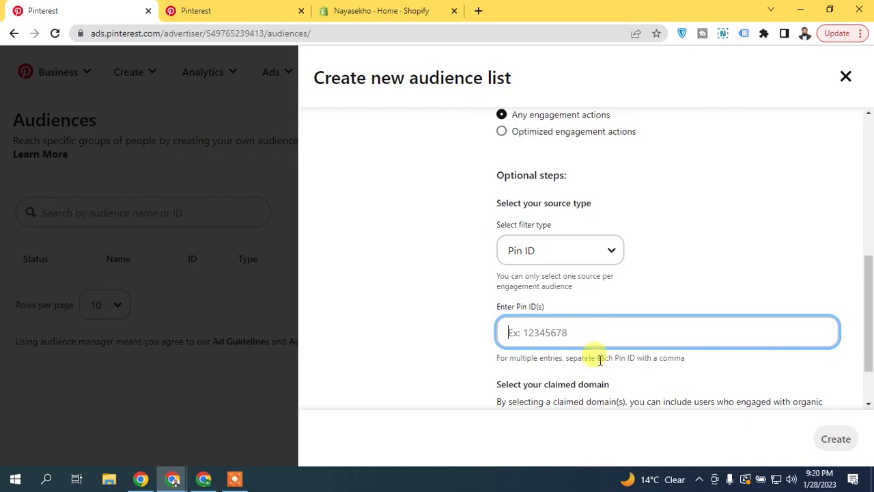
left_click(565, 362)
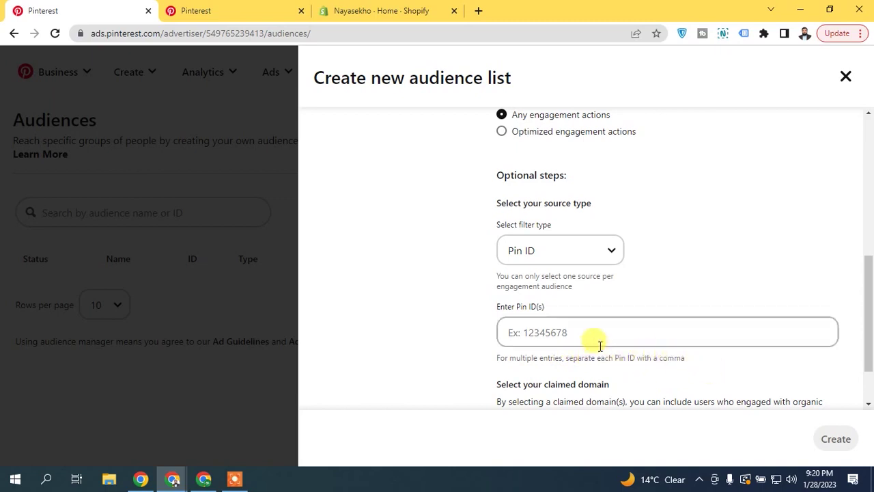
Enter the sample Pin IDs 12345678 and 2345677 separated by commas, and clear the field again.
left_click(562, 336)
type("12345678")
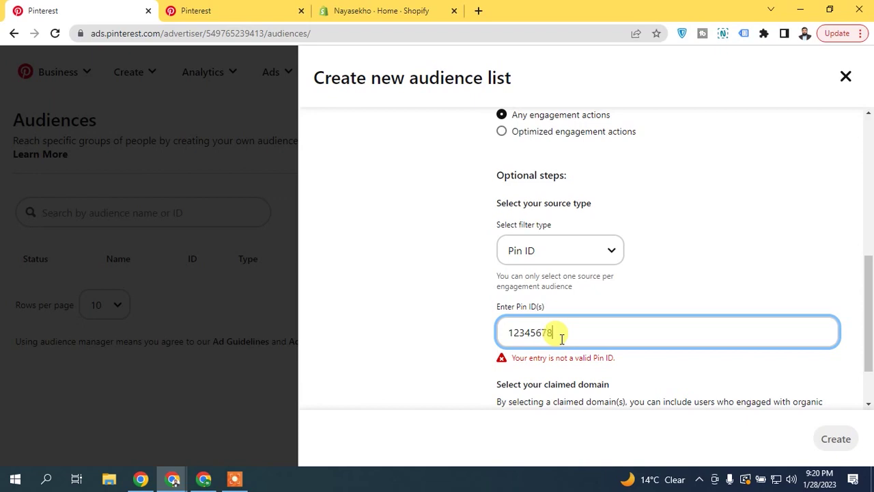
type(", 2345677,")
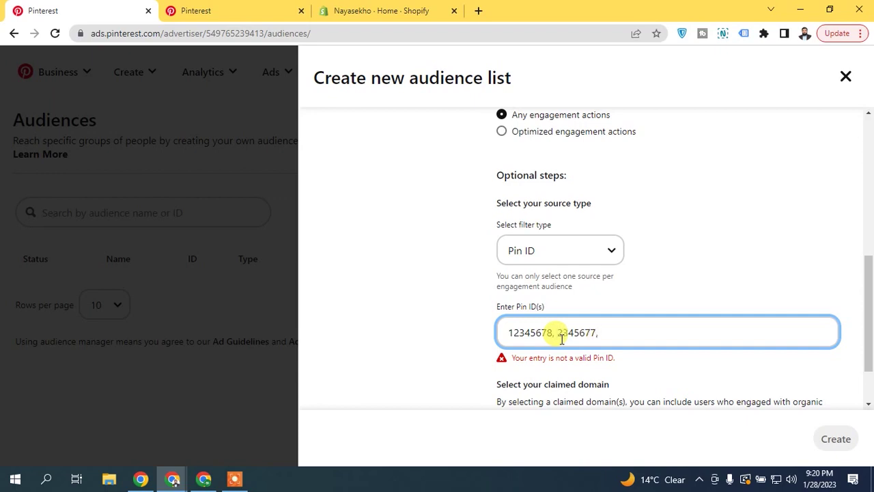
triple_click(597, 332)
key("BackSpace")
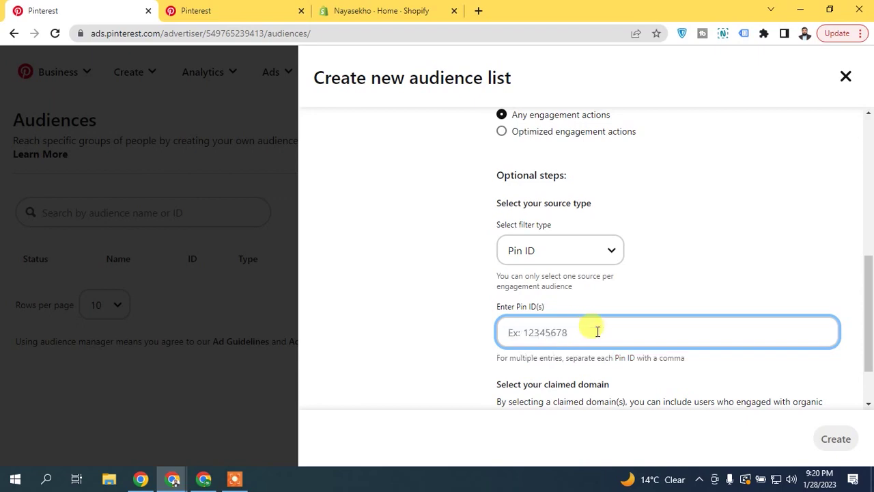
left_click(453, 312)
Open the "Best Sport Watch 2023" Pin in the other Pinterest tab and copy the Pin ID from its web address.
left_click_drag(868, 254, 870, 284)
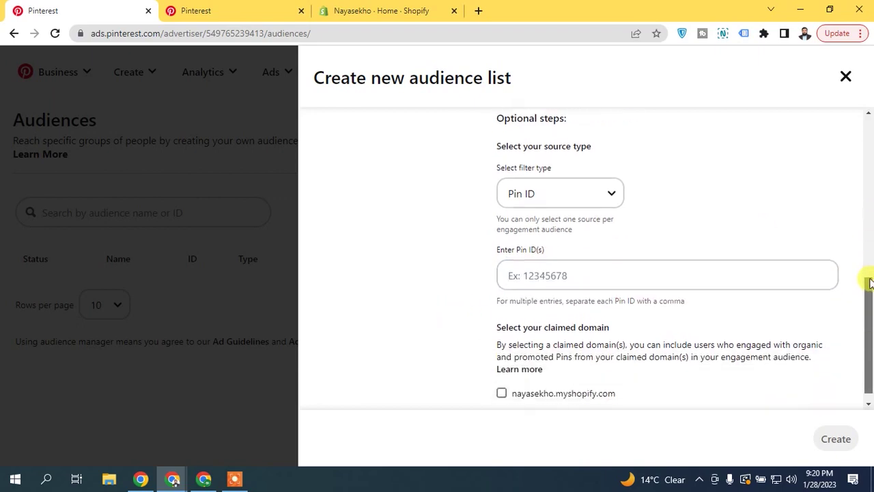
left_click(280, 10)
left_click(827, 77)
left_click_drag(868, 172, 867, 213)
left_click(99, 172)
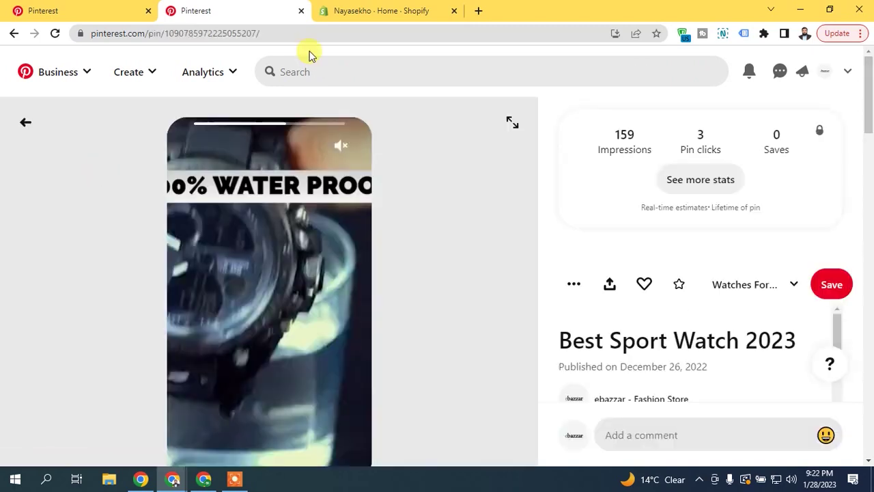
left_click(170, 33)
left_click_drag(171, 32, 258, 33)
right_click(235, 41)
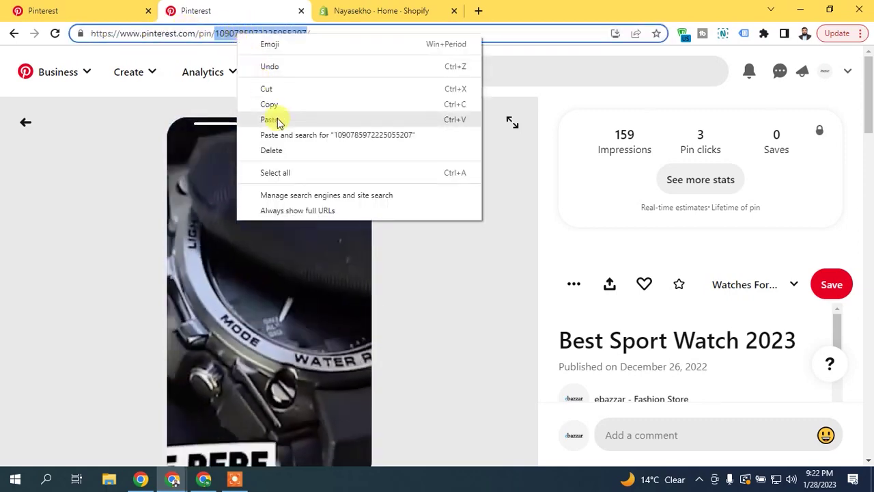
left_click(269, 103)
Return to the new audience list and paste the copied Pin ID as the engagement source, followed by a comma.
left_click(126, 13)
right_click(586, 265)
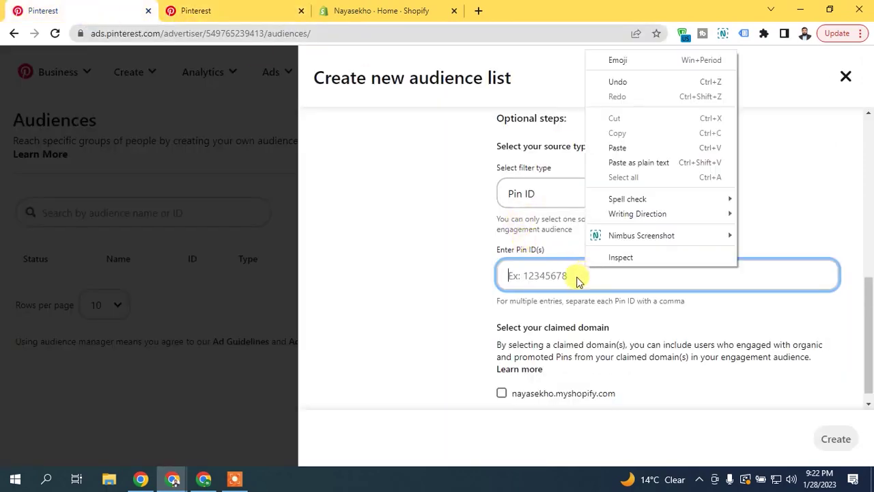
left_click(623, 147)
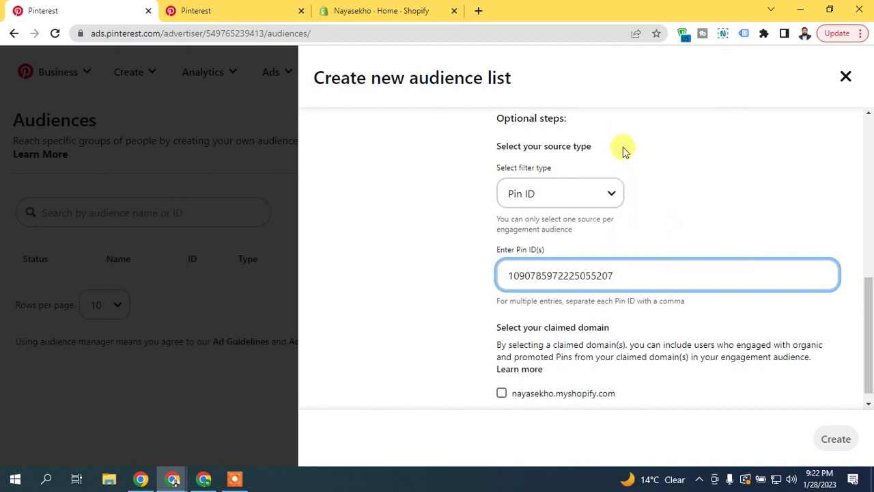
type(",")
Change the engagement source filter type to Campaign ID and look over the other filter types.
left_click(585, 192)
left_click(555, 228)
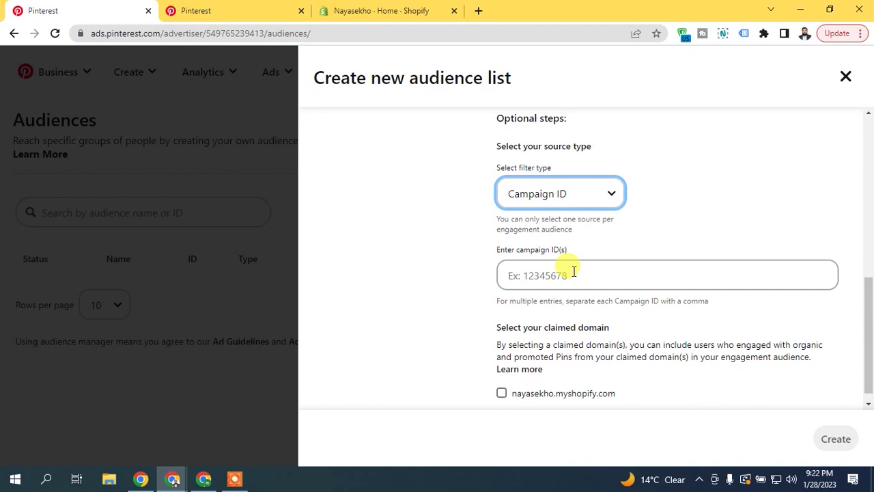
left_click(606, 249)
left_click(579, 234)
left_click(578, 203)
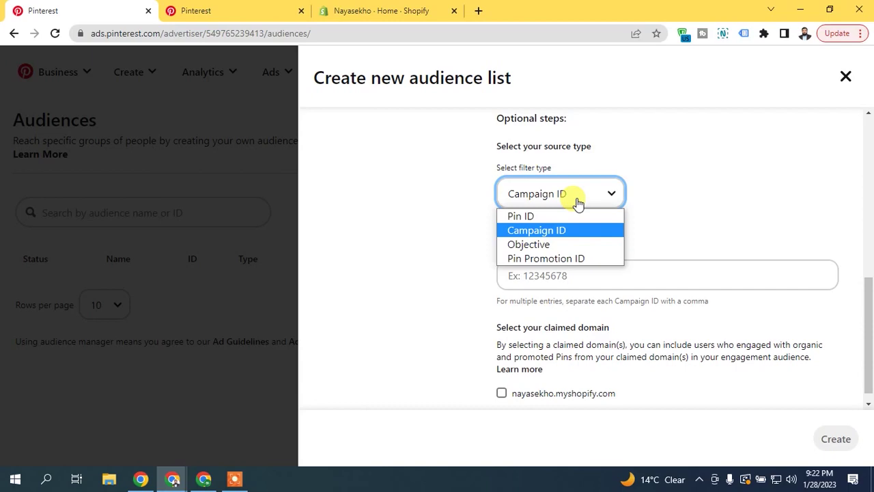
left_click(658, 195)
Switch the audience type to Site visitors and select the account's existing Pinterest Tag as its conversion source.
left_click_drag(869, 301, 786, 198)
left_click(533, 269)
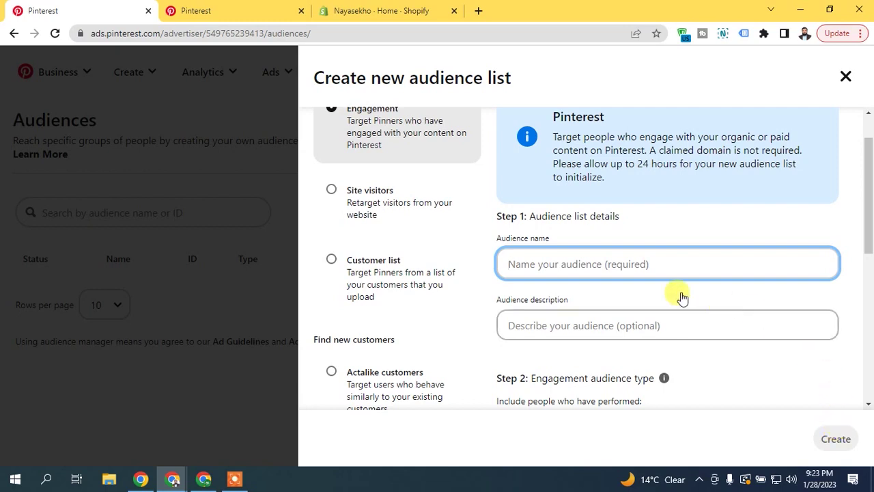
left_click(393, 212)
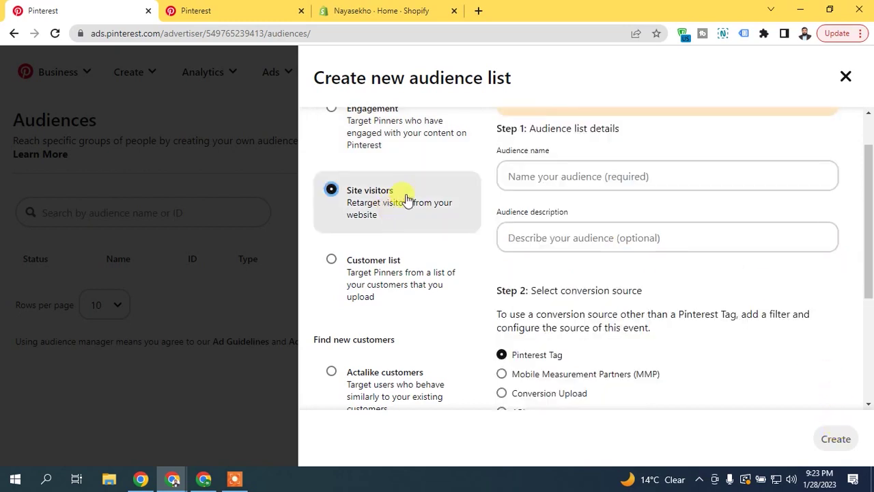
scroll(403, 198, "down", 1)
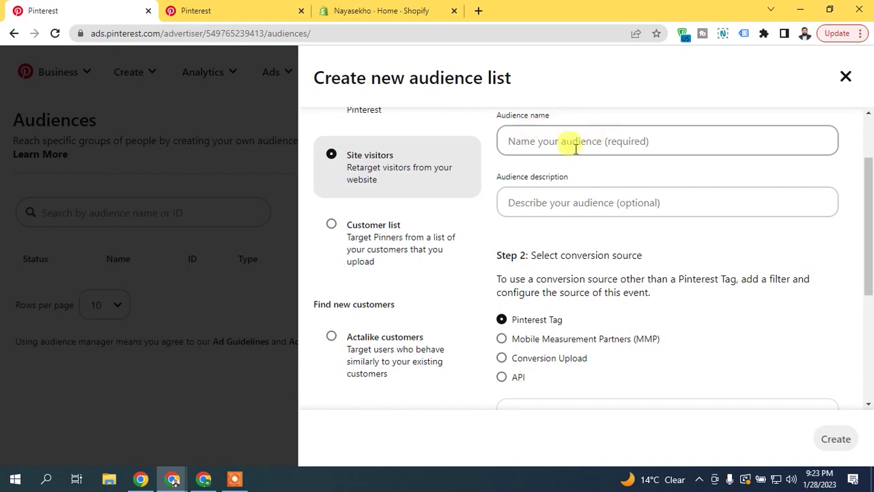
scroll(871, 259, "down", 1)
scroll(871, 259, "down", 1)
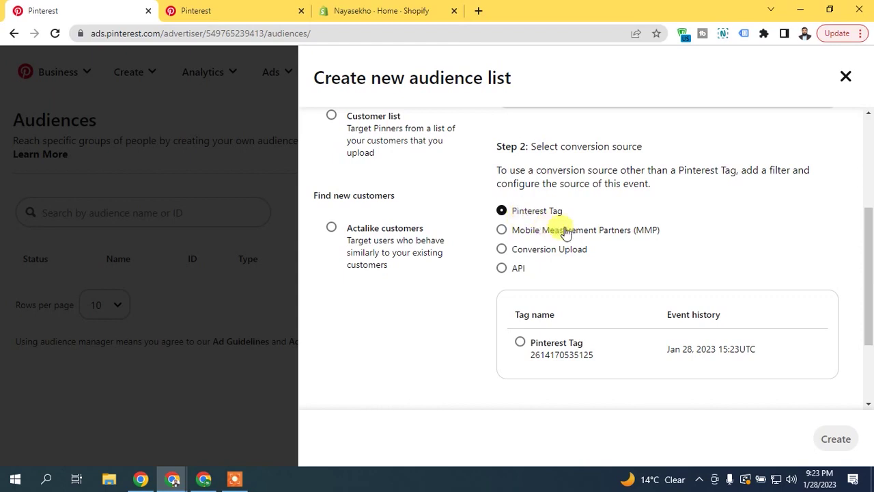
scroll(870, 268, "down", 1)
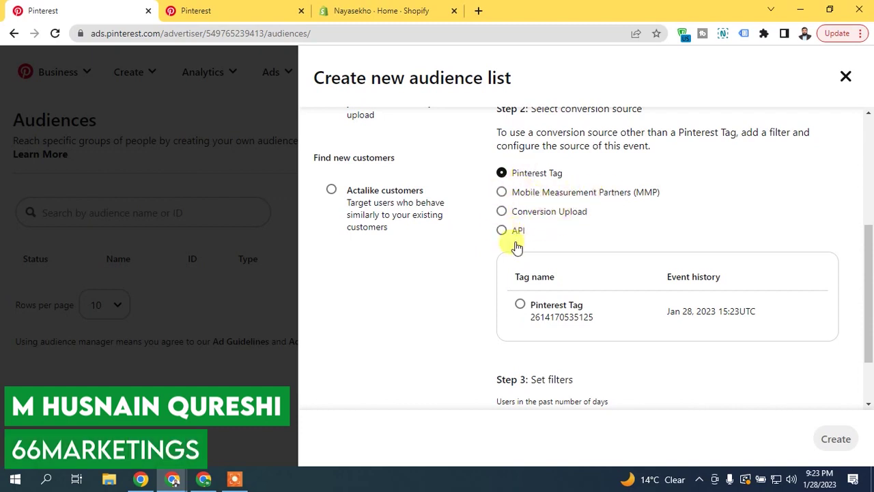
left_click(521, 306)
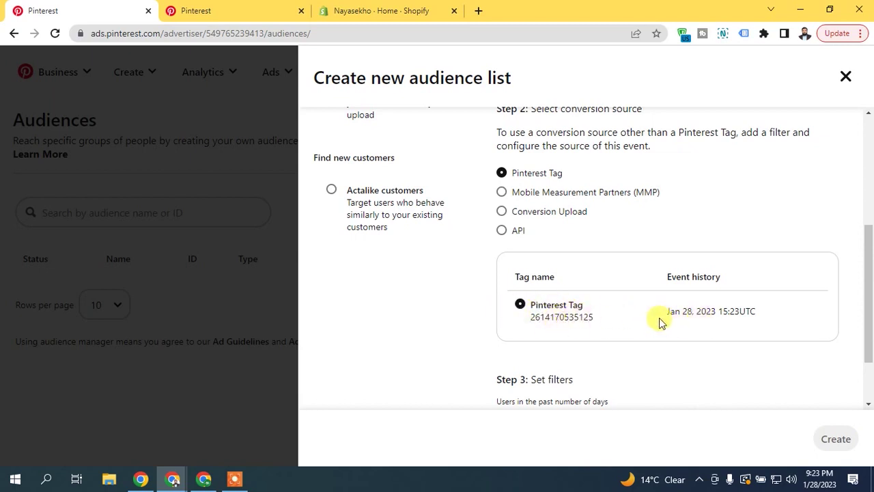
Set the site visitors audience to users in the past 14 days.
scroll(871, 312, "down", 1)
scroll(871, 312, "down", 1)
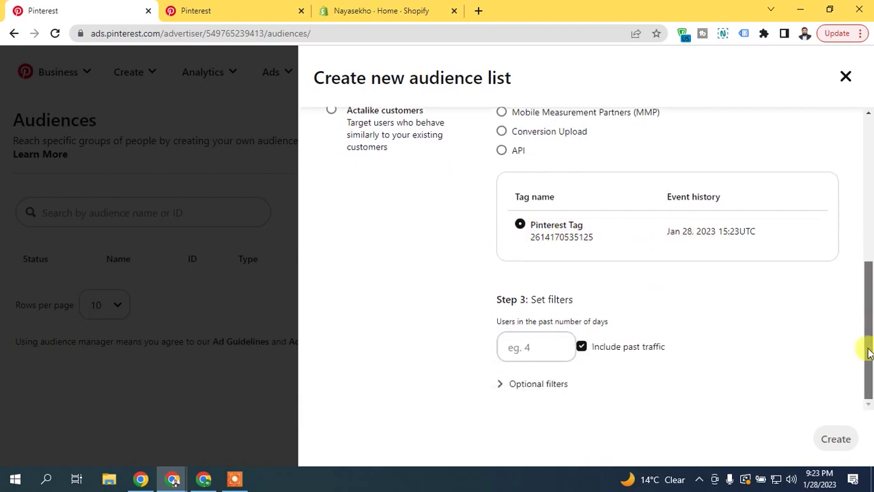
left_click(537, 339)
left_click_drag(551, 322, 630, 323)
left_click(629, 323)
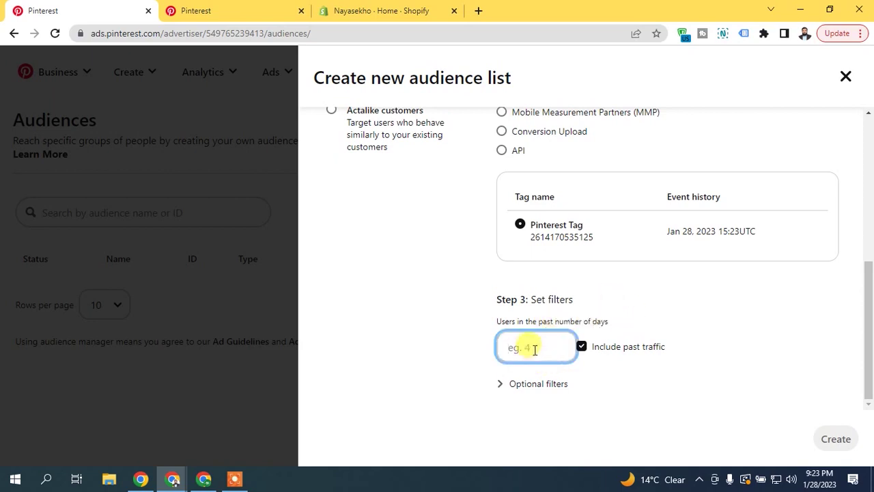
type("14")
left_click(537, 322)
Try an optional site visitors filter where the destination URL contains thank_you, and delete that filter.
left_click(499, 383)
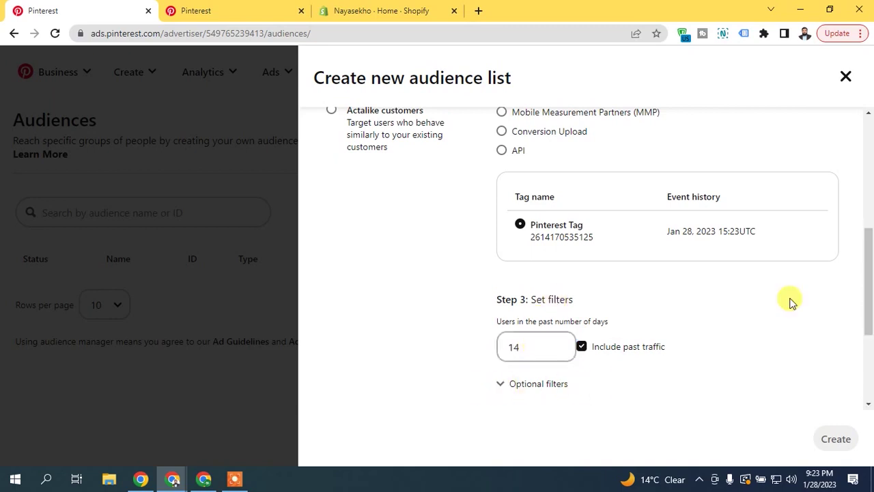
left_click_drag(868, 273, 869, 350)
left_click(614, 310)
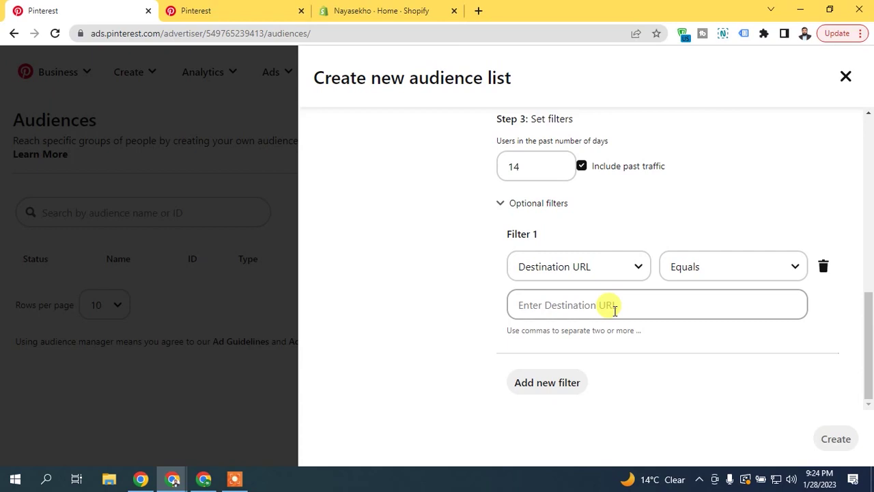
left_click(683, 273)
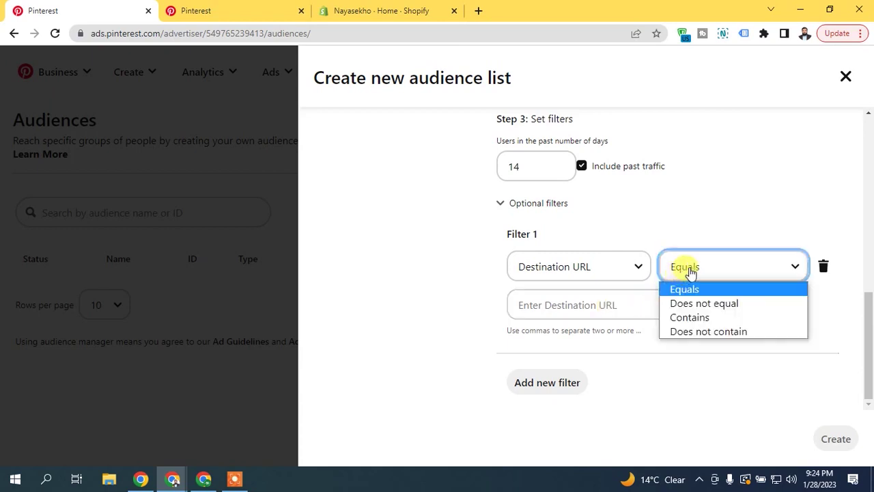
left_click(711, 317)
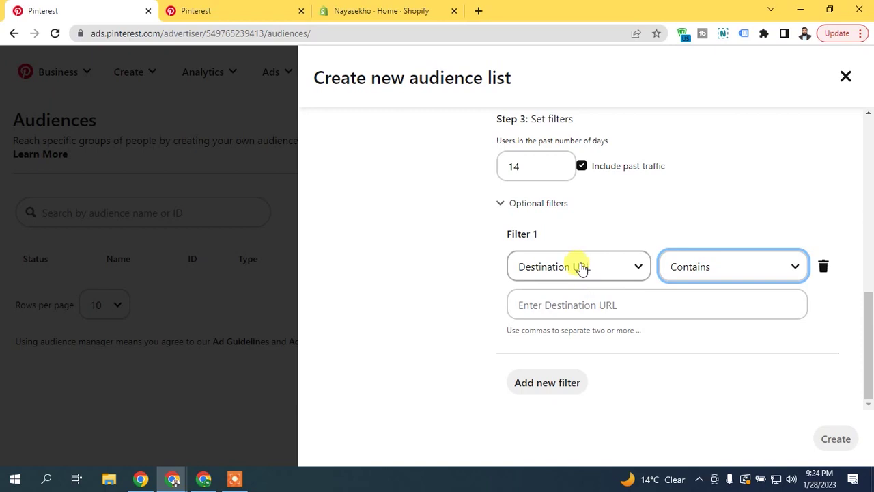
left_click(606, 266)
left_click(553, 289)
left_click(550, 305)
type("thank")
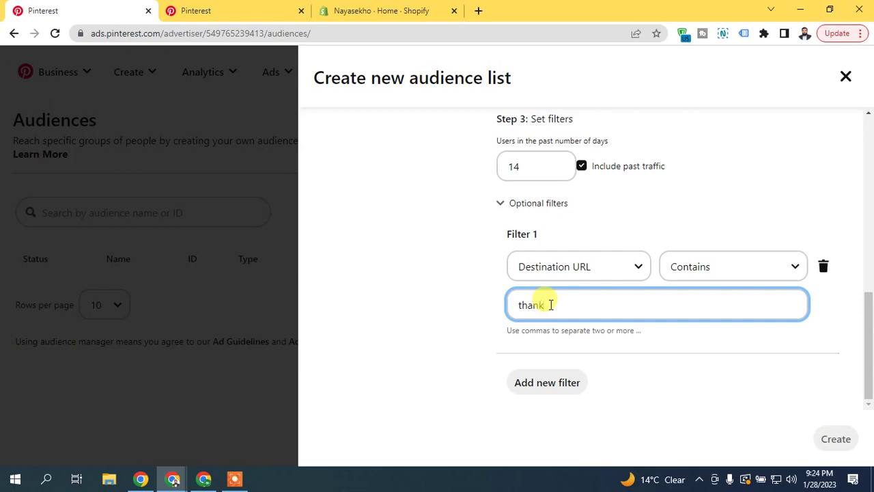
type(" you")
left_click(451, 277)
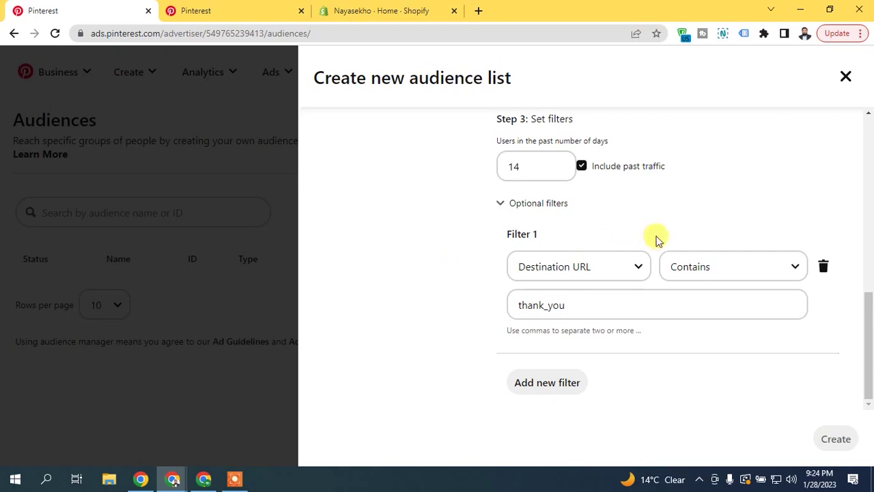
left_click(823, 266)
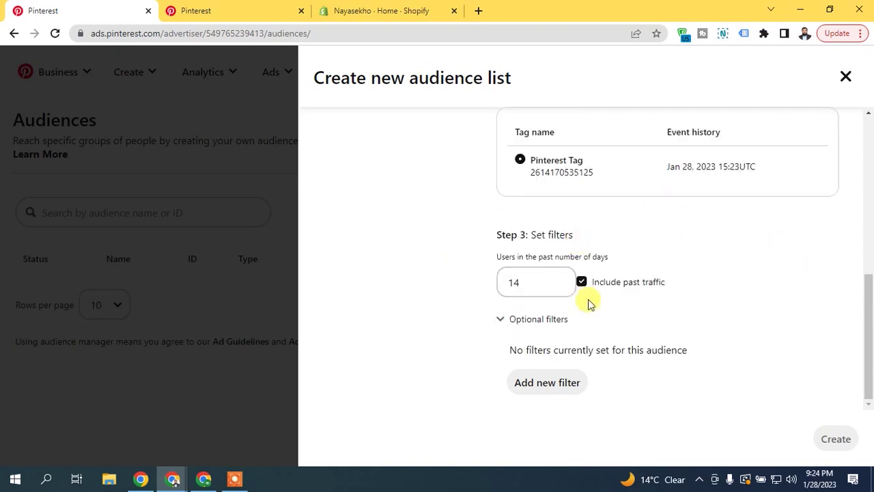
Switch the audience type to Customer list and look over its customer file upload section.
left_click_drag(866, 300, 869, 179)
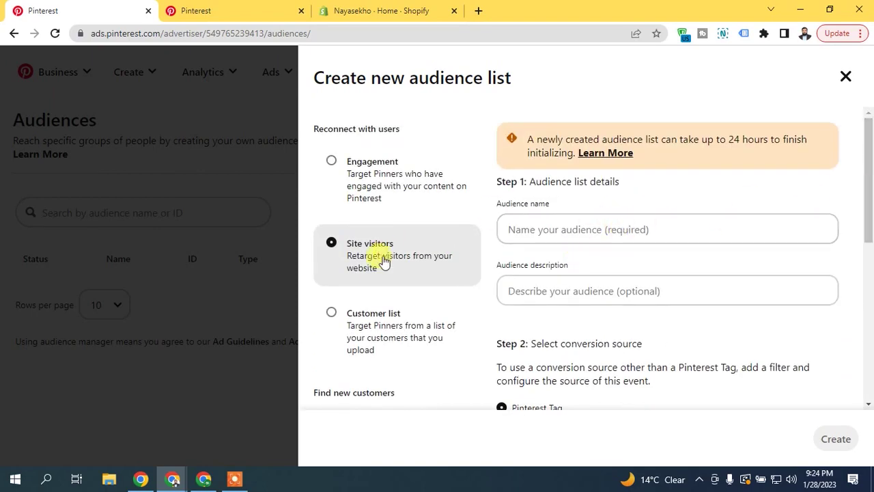
left_click(380, 317)
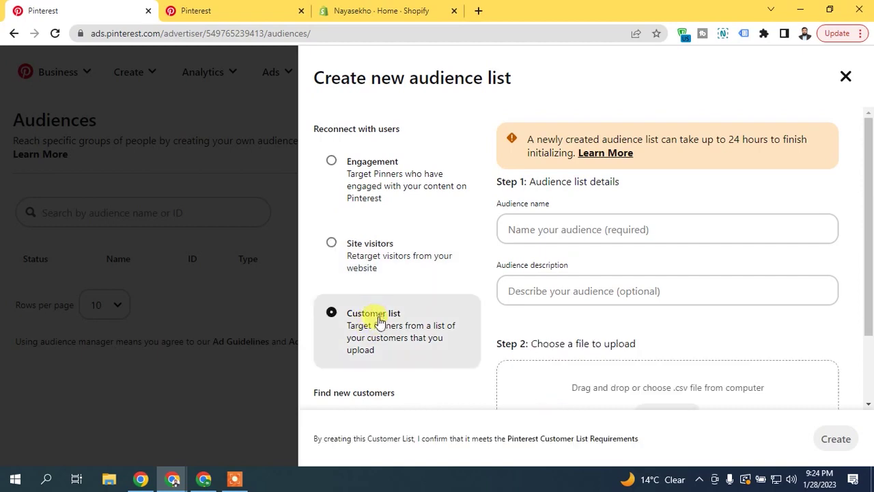
left_click_drag(868, 198, 869, 273)
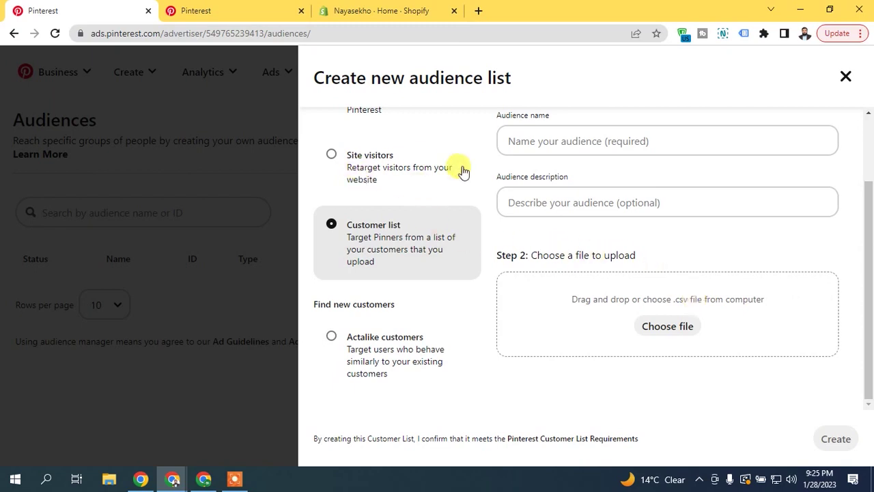
Switch the audience type back to Site visitors and set it to users in the past 30 days.
left_click(389, 183)
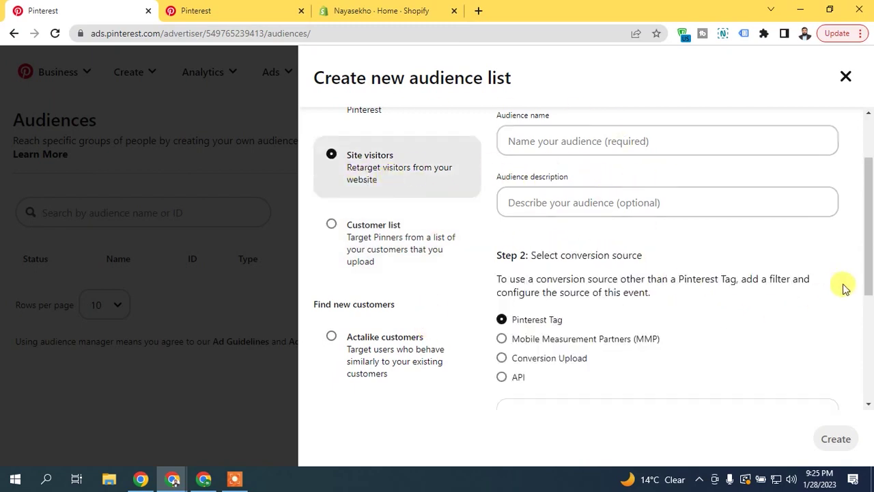
scroll(842, 287, "down", 4)
left_click(512, 342)
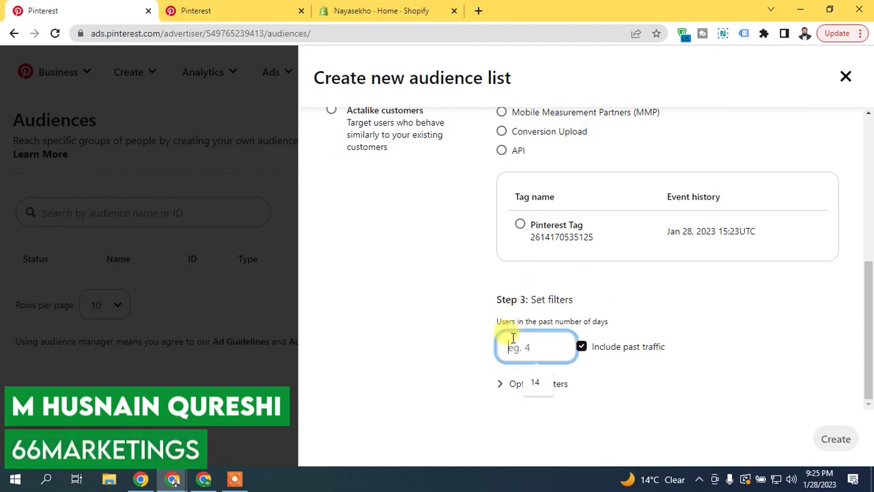
type("30")
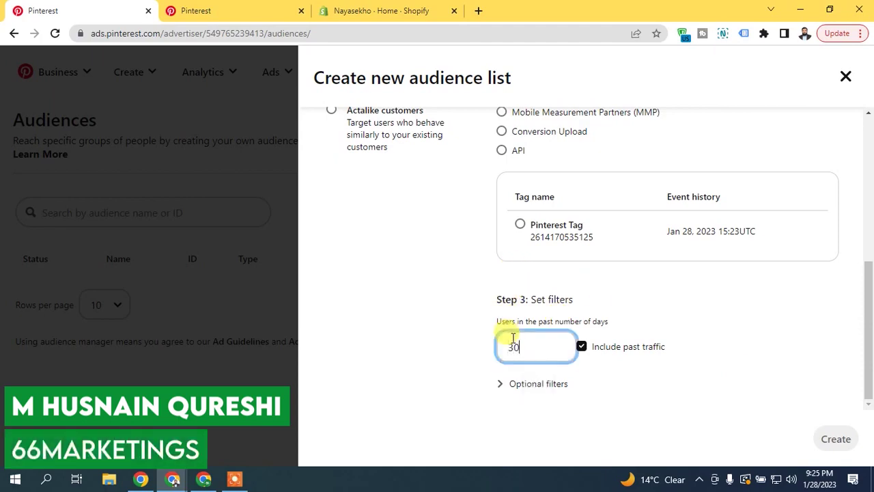
Review the initialization notice and name the site visitors audience Visitors 30 Days.
scroll(594, 305, "up", 5)
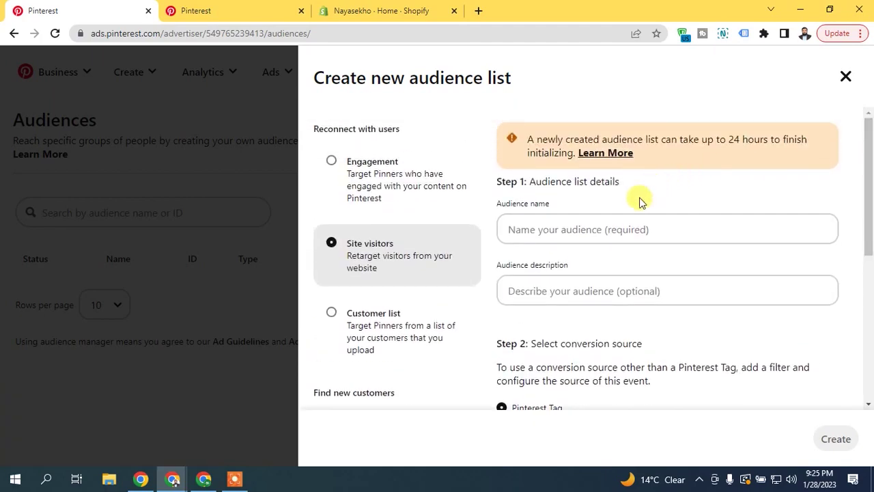
left_click_drag(727, 140, 807, 140)
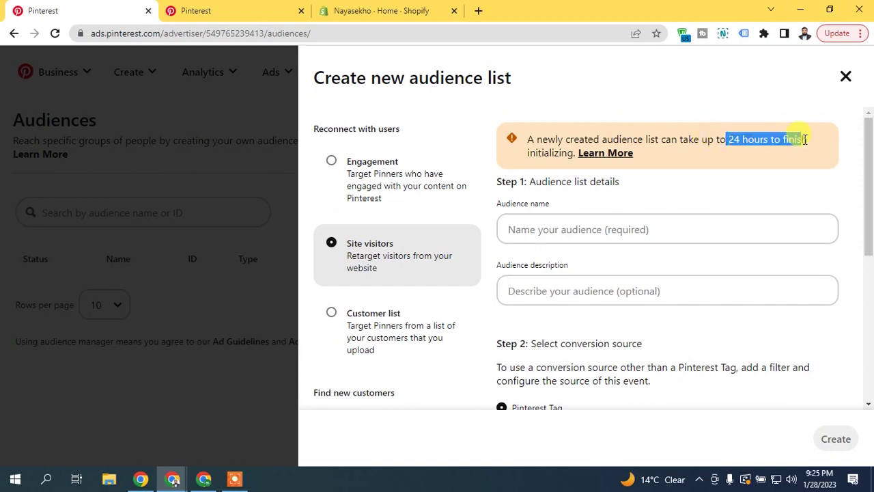
left_click(566, 230)
left_click_drag(868, 217, 871, 252)
left_click(686, 162)
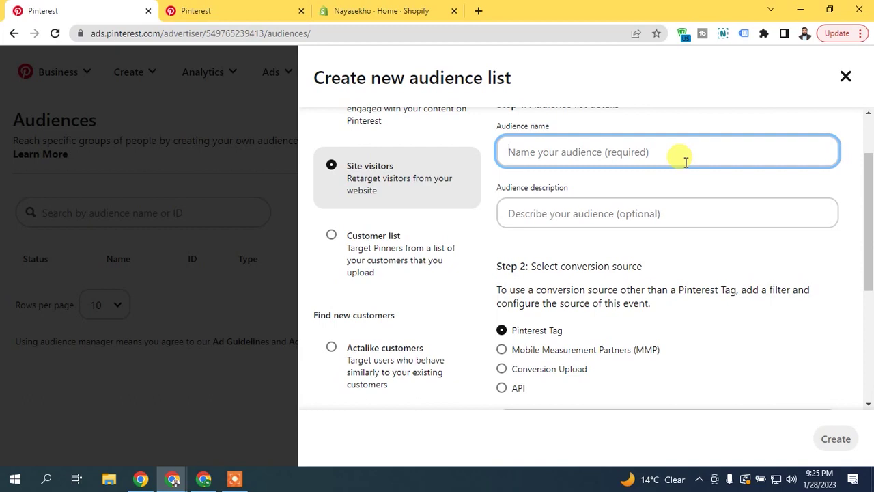
type("Visito")
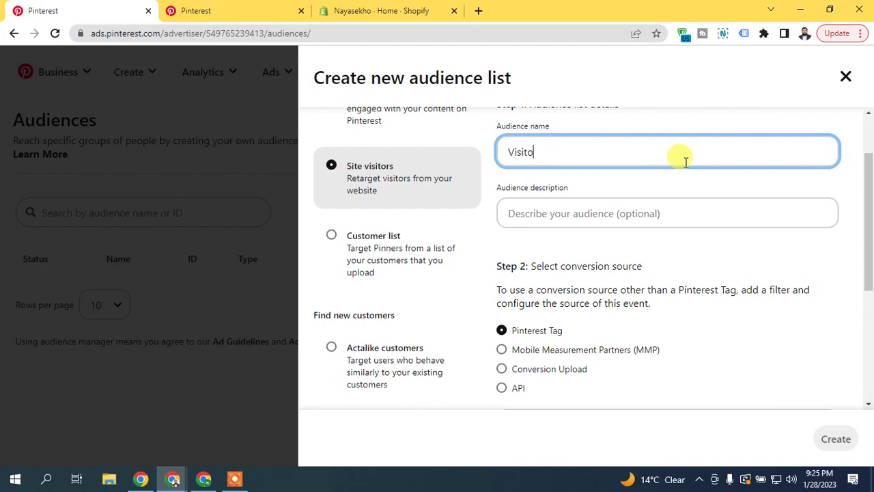
type("rs 30 Days")
left_click(614, 182)
Select the account's existing Pinterest Tag as the conversion source and create the audience.
scroll(864, 297, "down", 3)
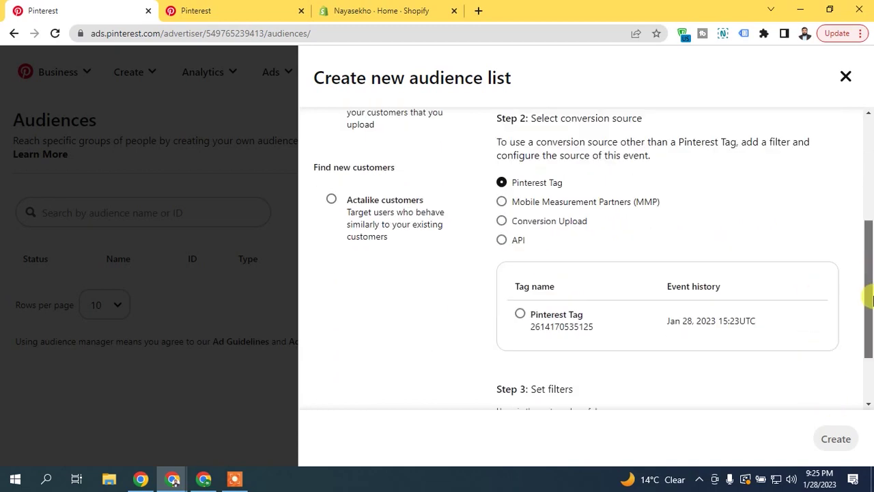
left_click(521, 247)
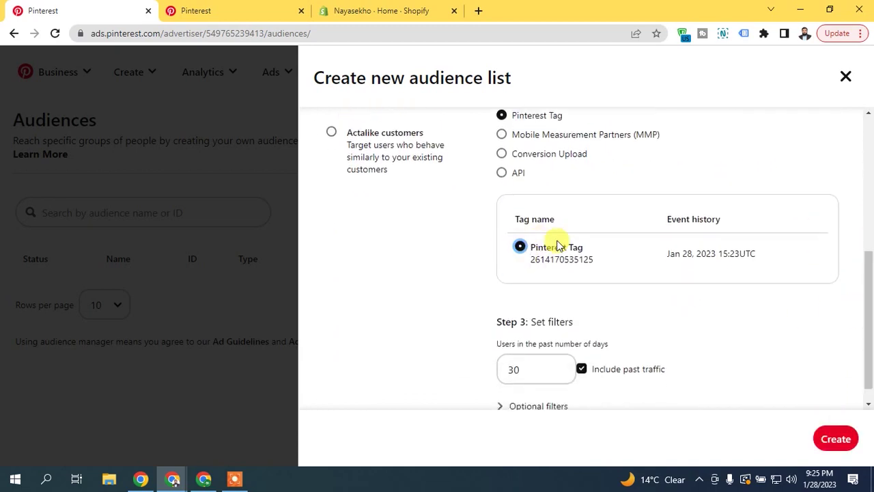
left_click(827, 424)
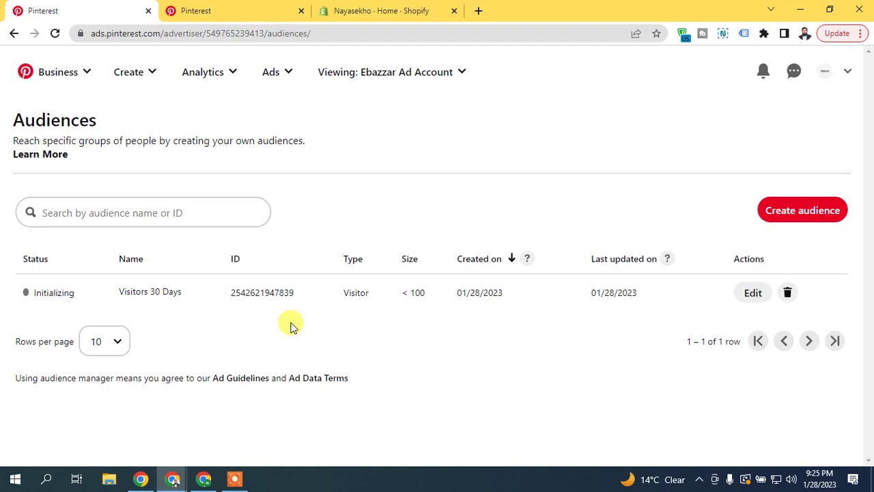
left_click(273, 11)
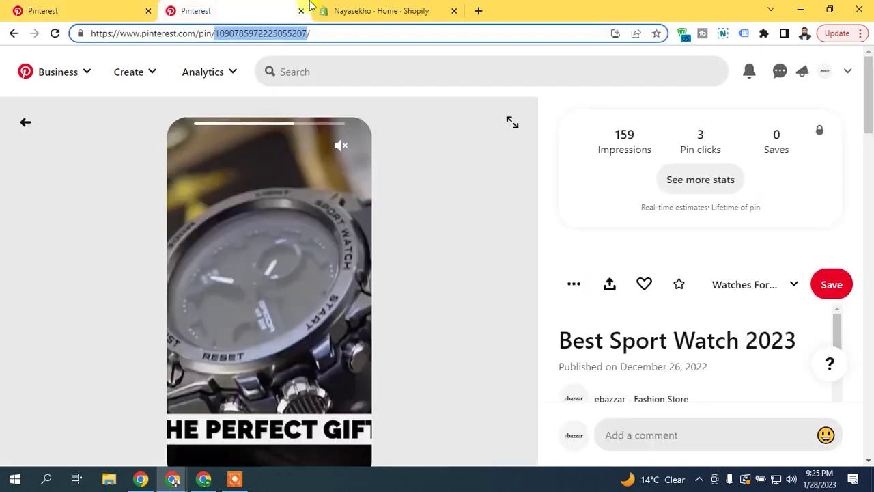
left_click(369, 10)
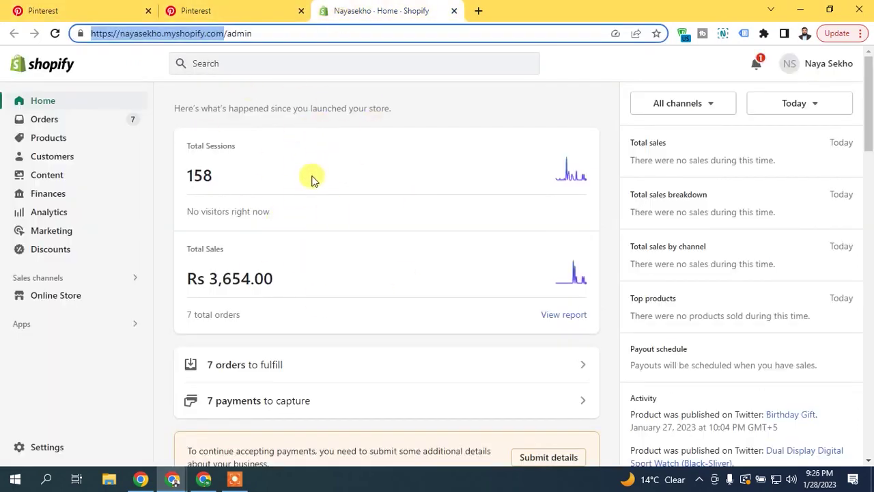
left_click(304, 65)
left_click(62, 8)
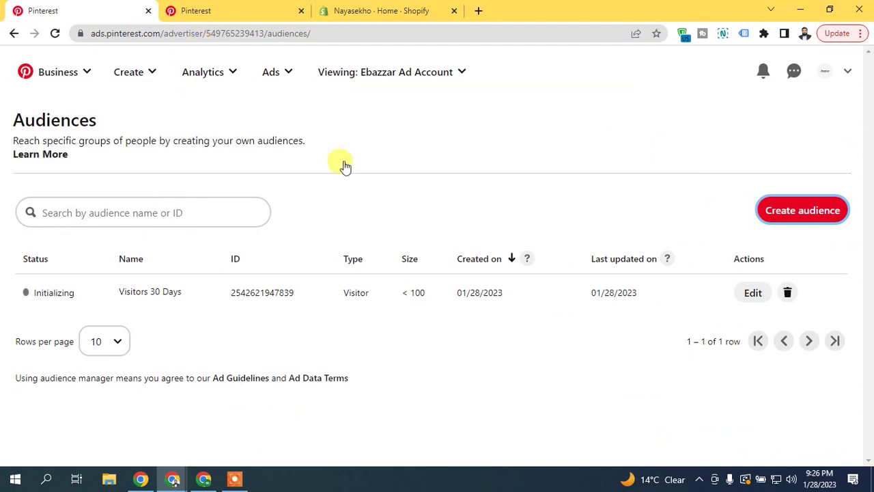
Start another audience list, examine the Actalike customers type and its notice, and close the list without creating it.
left_click(801, 213)
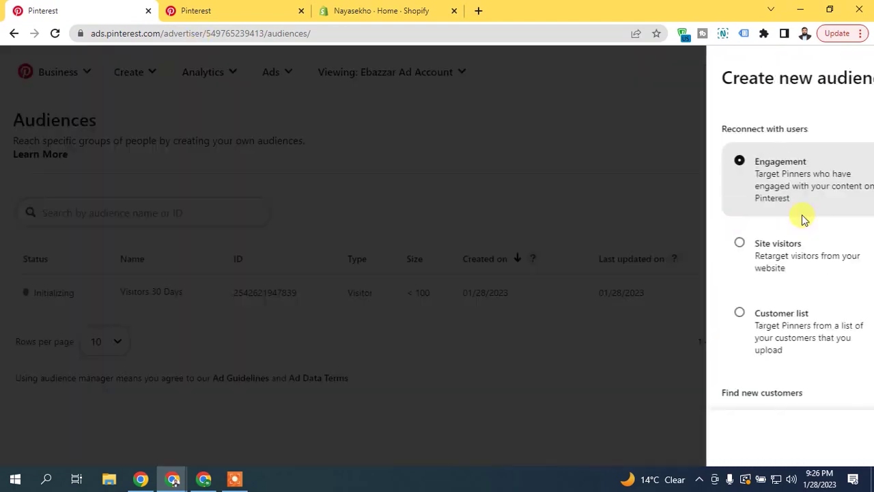
left_click_drag(867, 152, 865, 235)
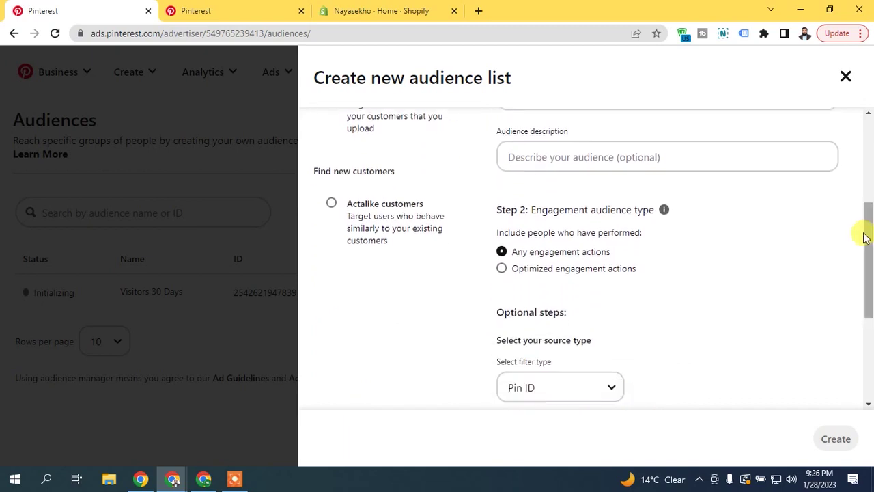
left_click(385, 204)
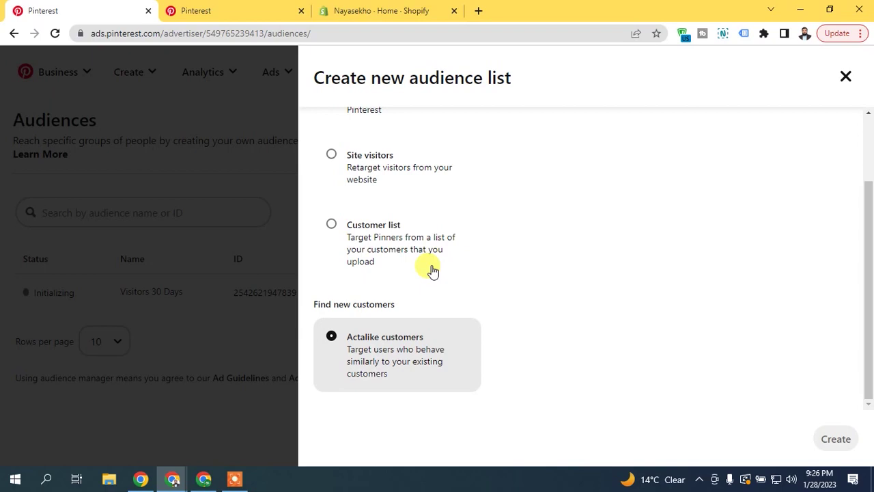
scroll(396, 290, "up", 2)
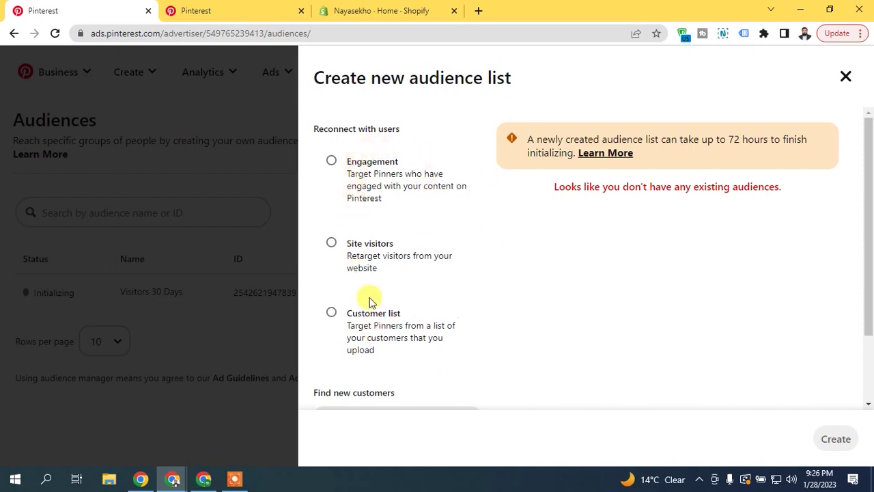
scroll(869, 195, "down", 2)
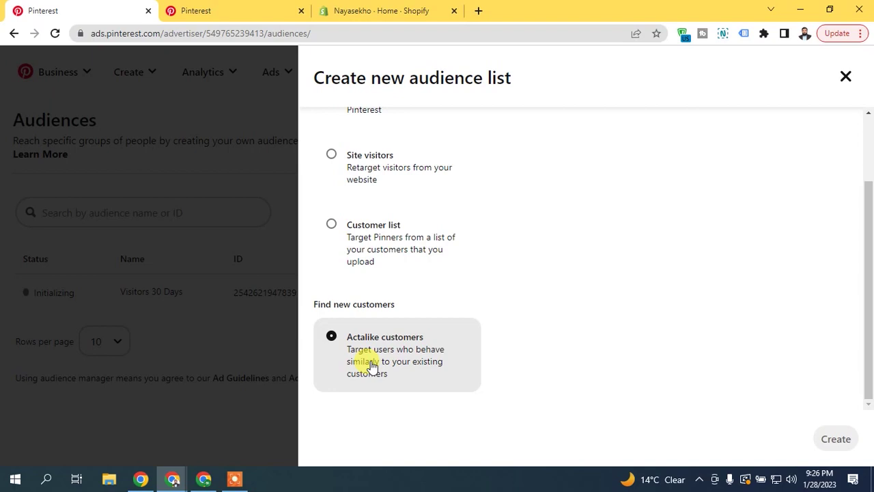
scroll(833, 389, "up", 3)
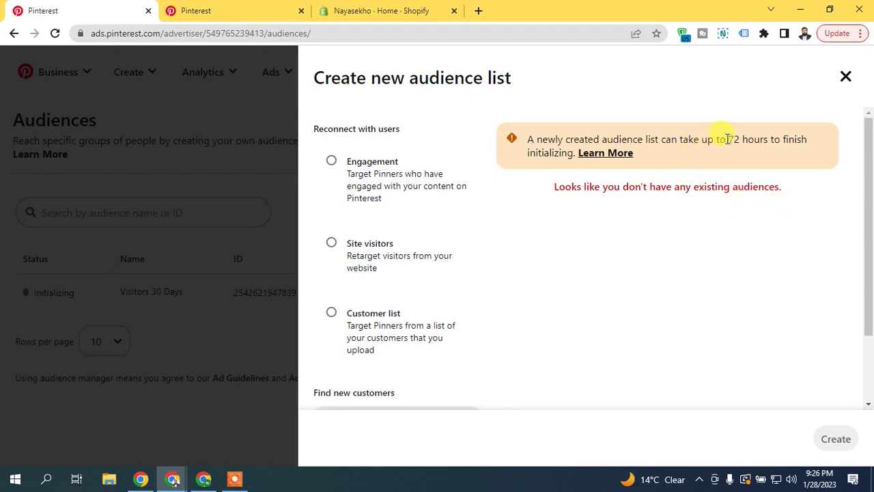
left_click_drag(727, 138, 808, 139)
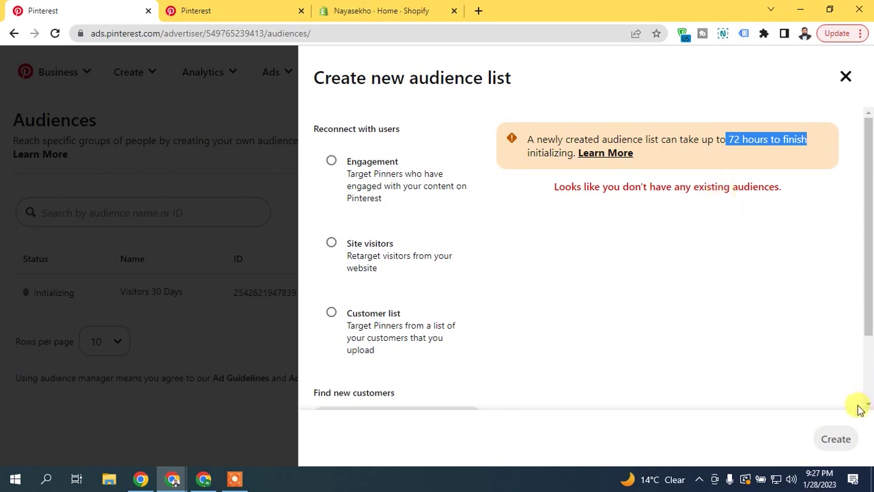
left_click(845, 76)
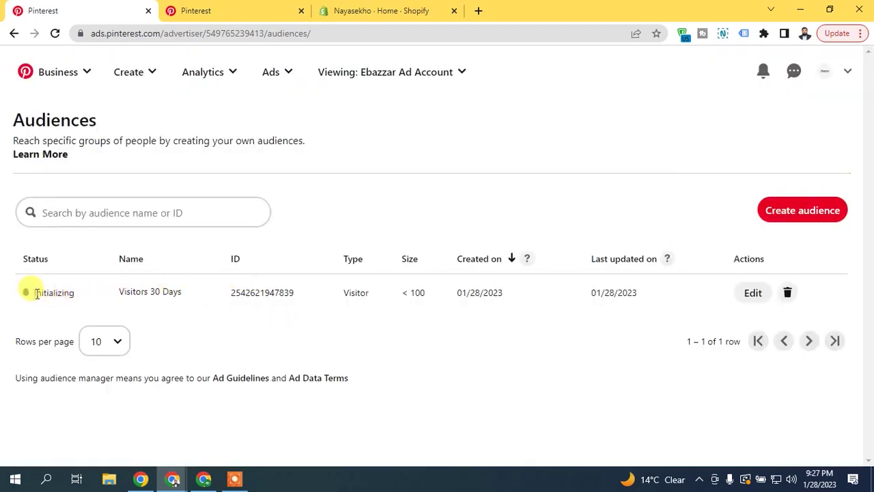
Check the status of the Visitors 30 Days audience in the audience table.
left_click(43, 293)
double_click(44, 293)
left_click(94, 297)
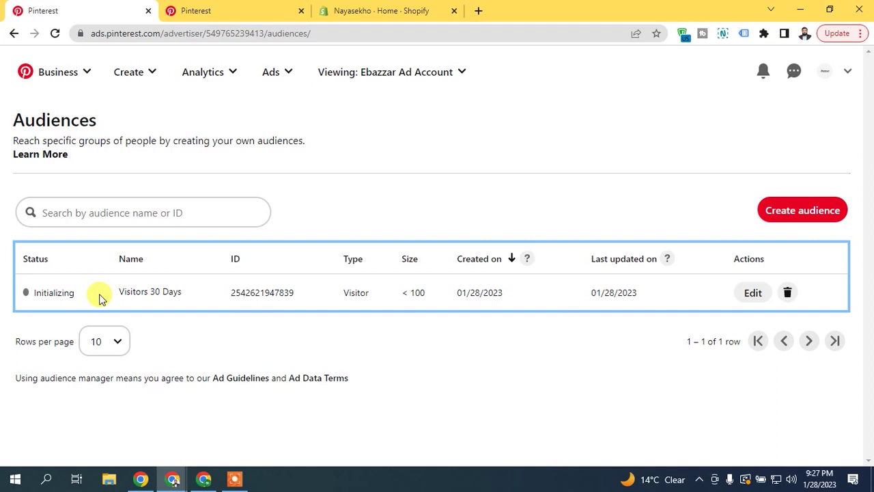
Open campaign creation and resume the unfinished campaign draft.
left_click(287, 77)
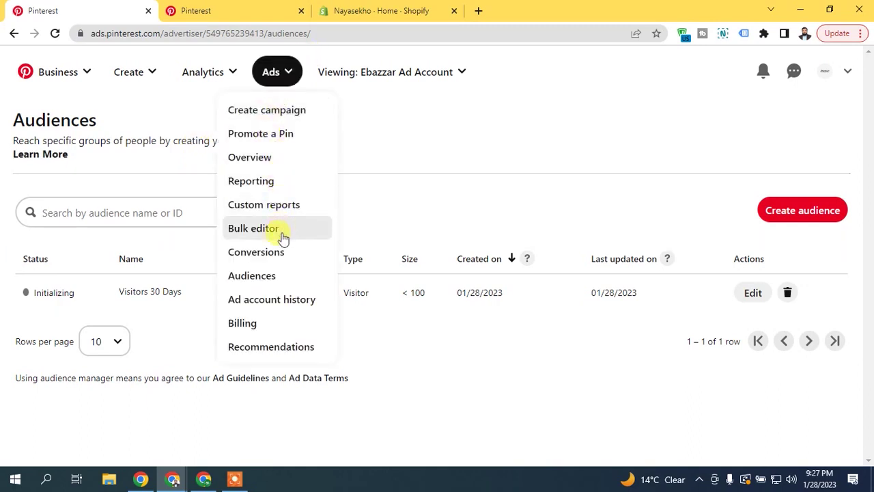
left_click(270, 112)
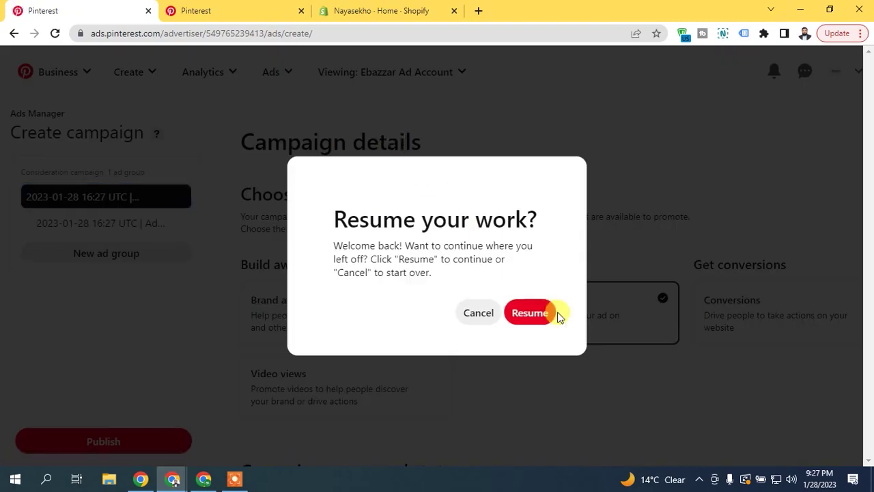
left_click(547, 314)
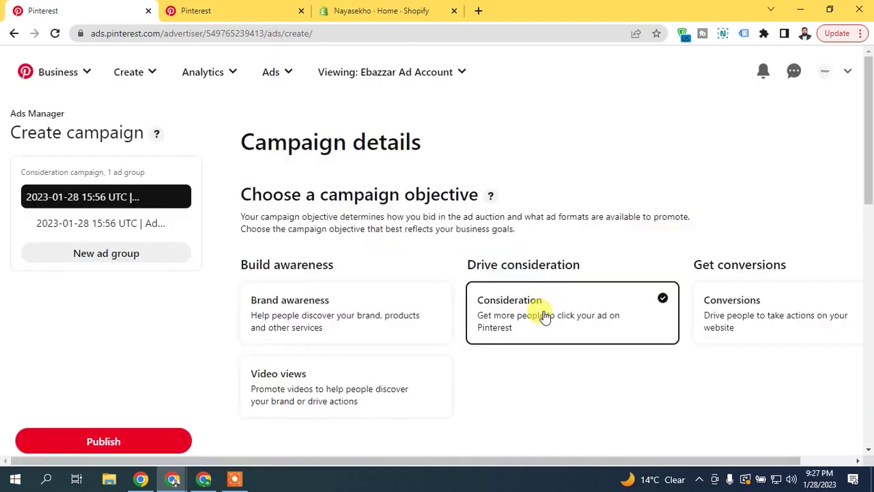
Go to the ad group's targeting settings and open the selection of existing audience lists.
left_click(85, 220)
scroll(541, 186, "down", 4)
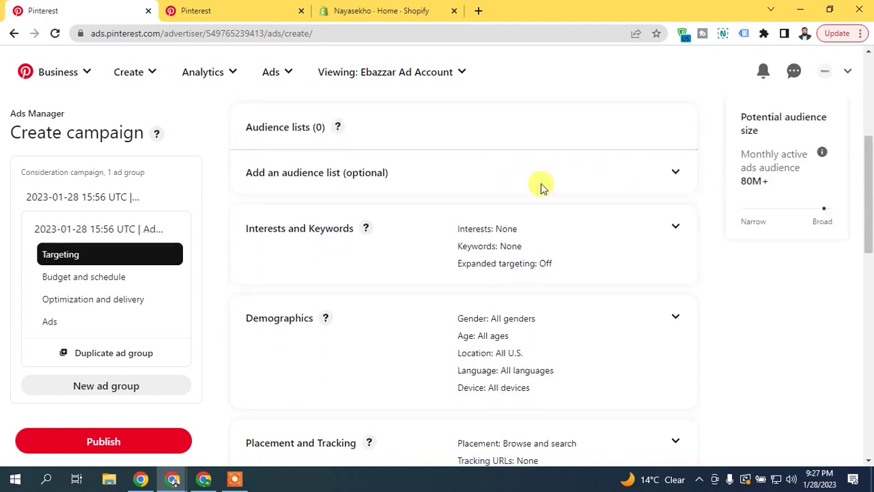
left_click(390, 172)
left_click(586, 217)
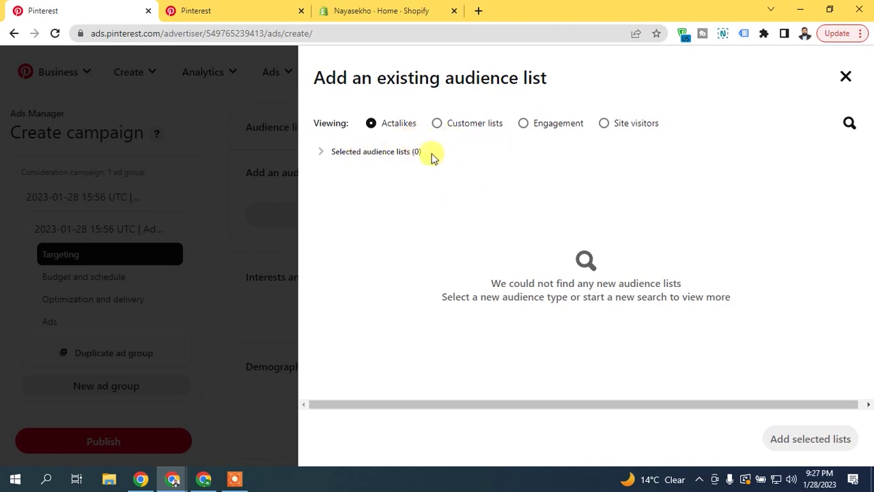
Show the site visitors lists, select Visitors 30 Days as an included audience, and review the initialization notice.
left_click(622, 127)
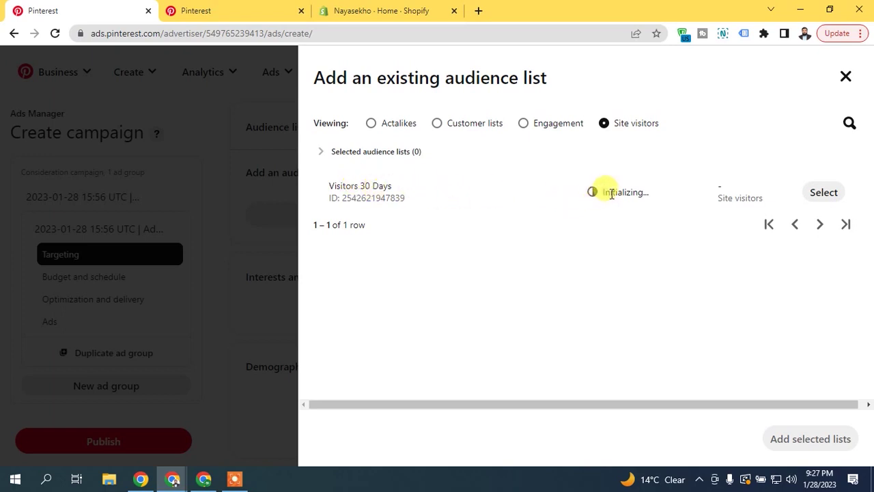
left_click(825, 194)
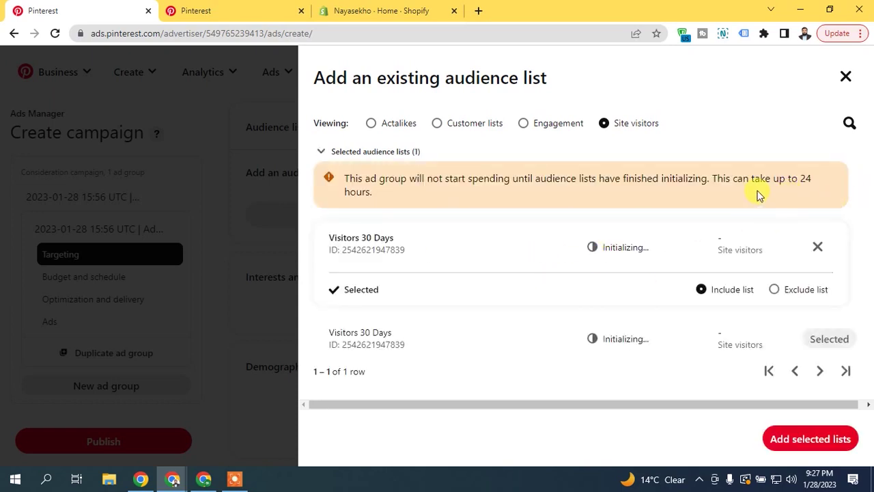
left_click_drag(751, 177, 871, 173)
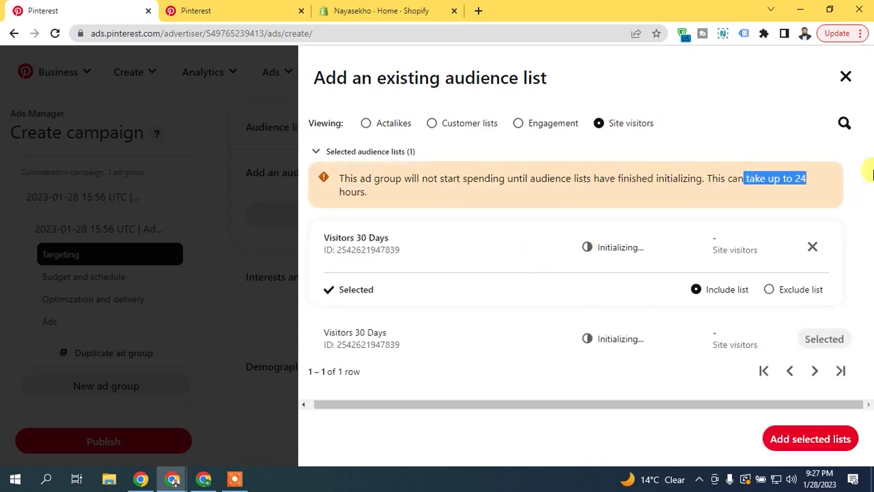
left_click(584, 197)
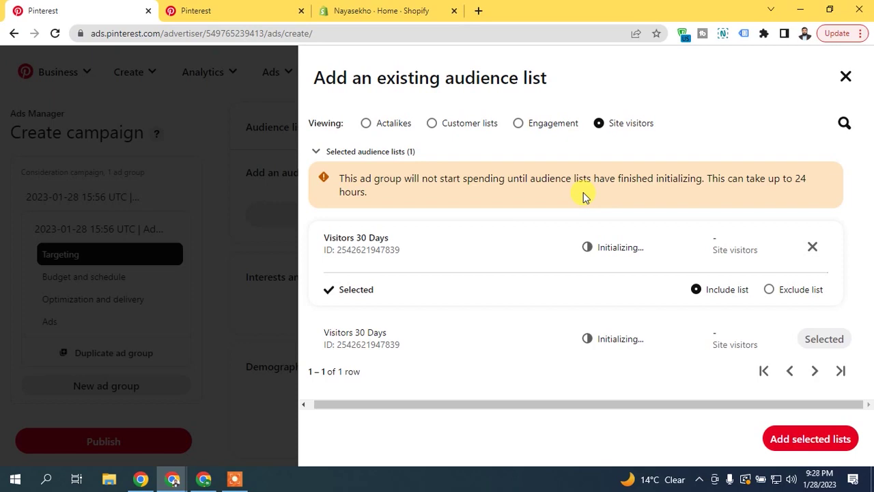